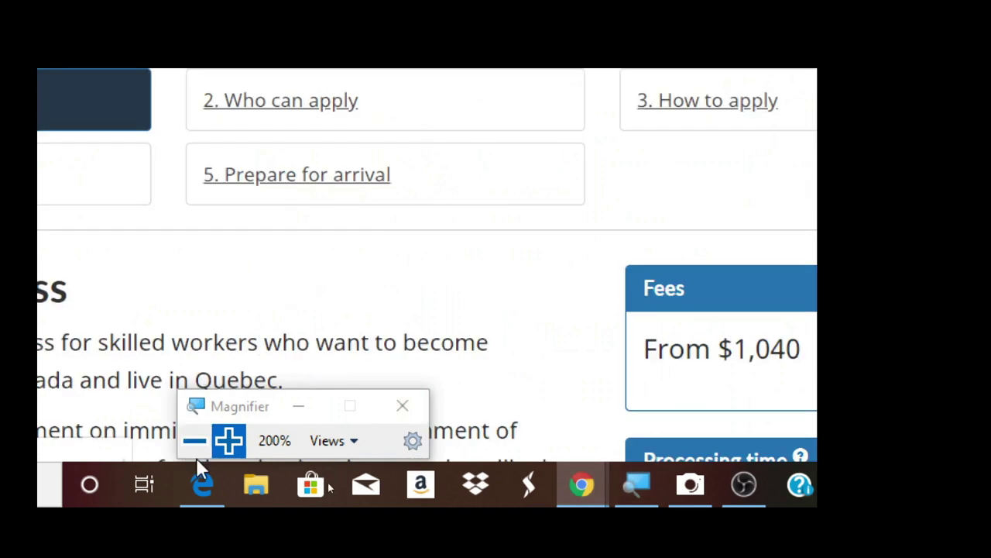
- Scroll to About the process and follow the Government of Quebec link to the Permanent workers page
{"action": "left_click", "coordinate": [195, 440]}
{"action": "scroll", "coordinate": [358, 419], "scroll_direction": "down", "scroll_amount": 2}
{"action": "scroll", "coordinate": [362, 415], "scroll_direction": "down", "scroll_amount": 1}
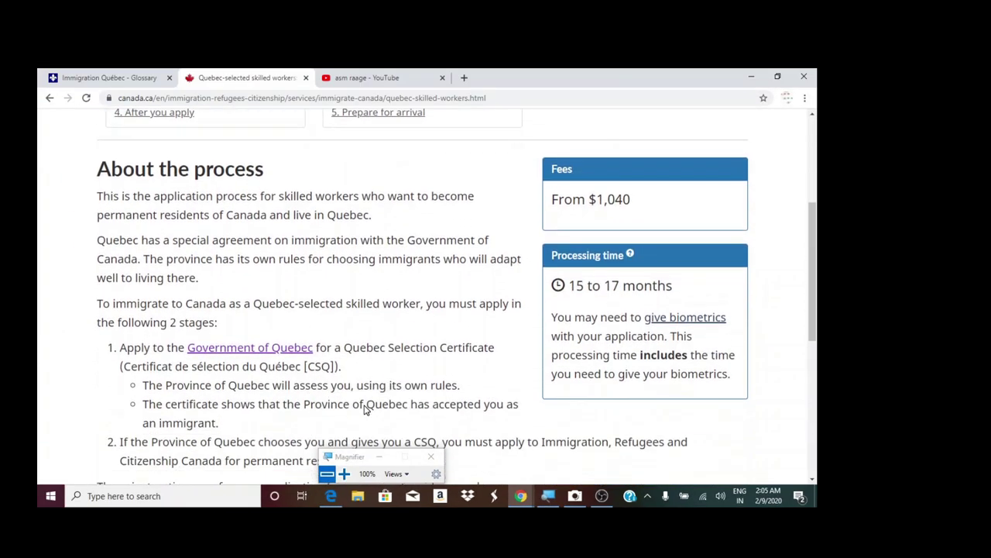
{"action": "scroll", "coordinate": [225, 383], "scroll_direction": "down", "scroll_amount": 1}
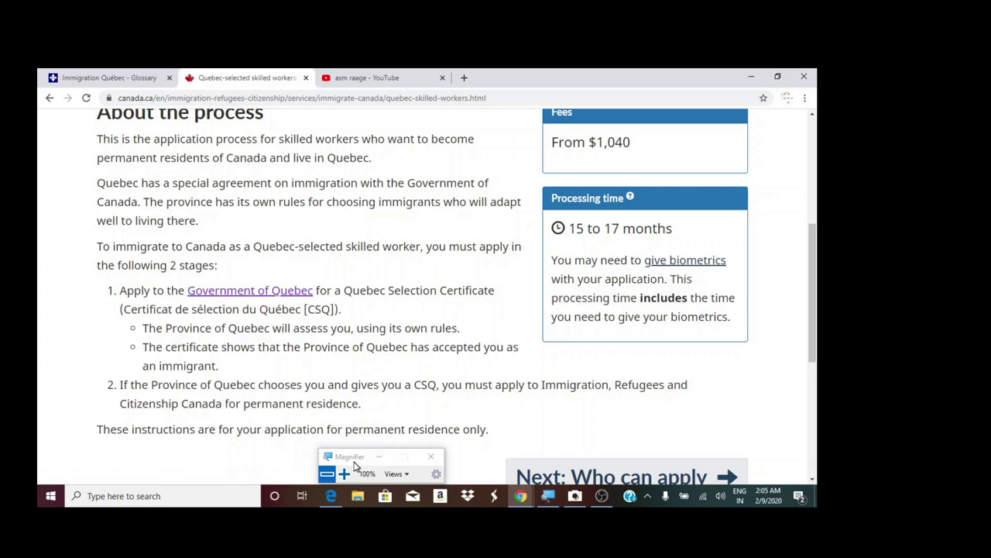
{"action": "left_click_drag", "start_coordinate": [329, 464], "coordinate": [402, 217]}
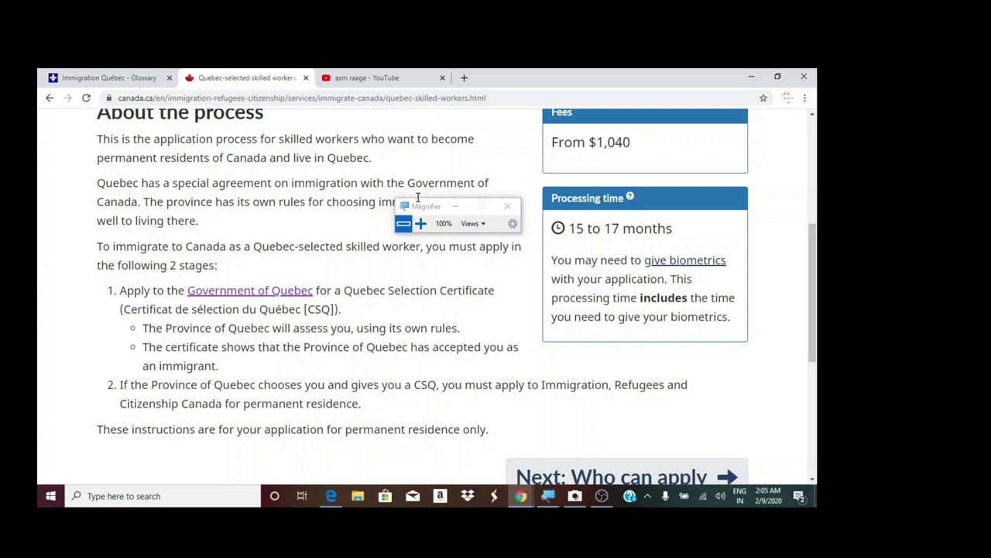
{"action": "left_click", "coordinate": [420, 223]}
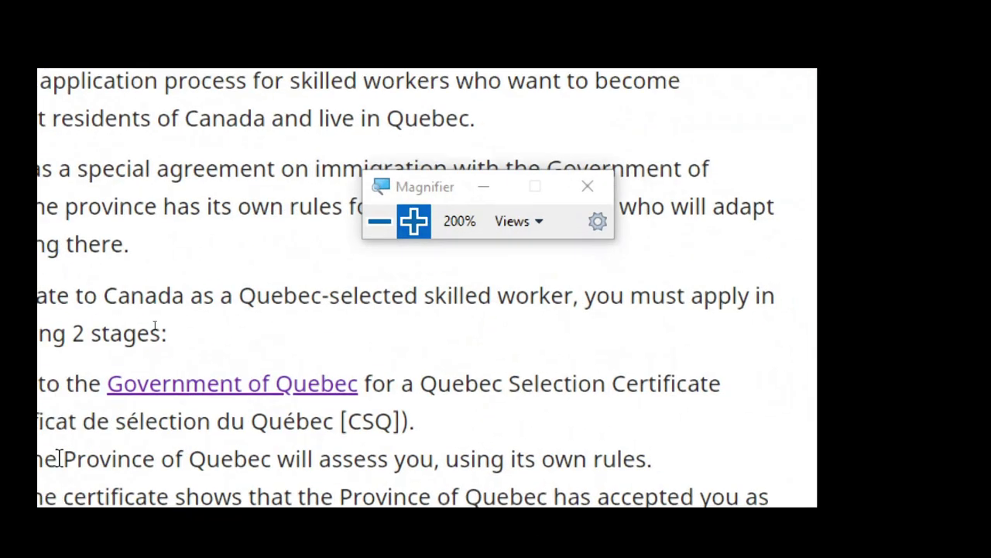
{"action": "left_click", "coordinate": [281, 397]}
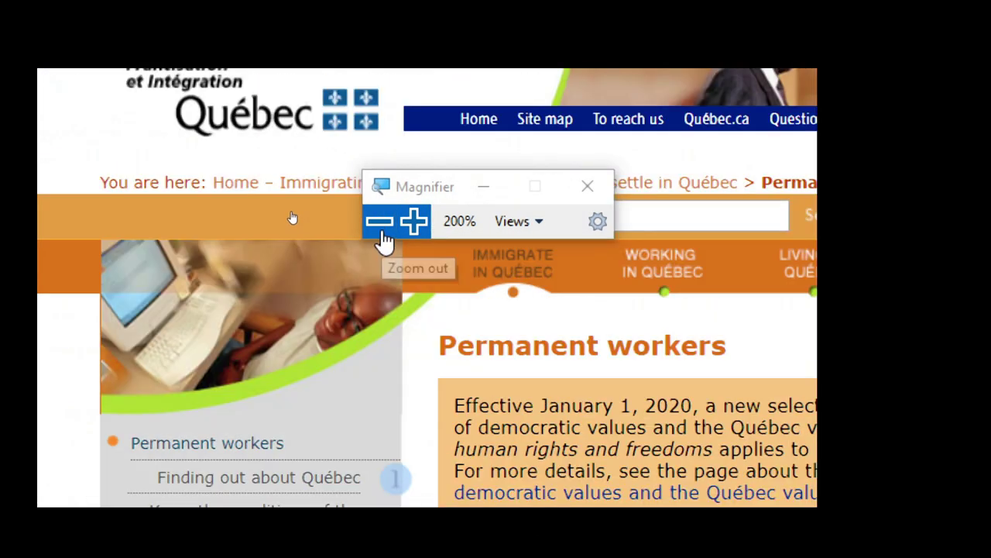
{"action": "left_click", "coordinate": [381, 223]}
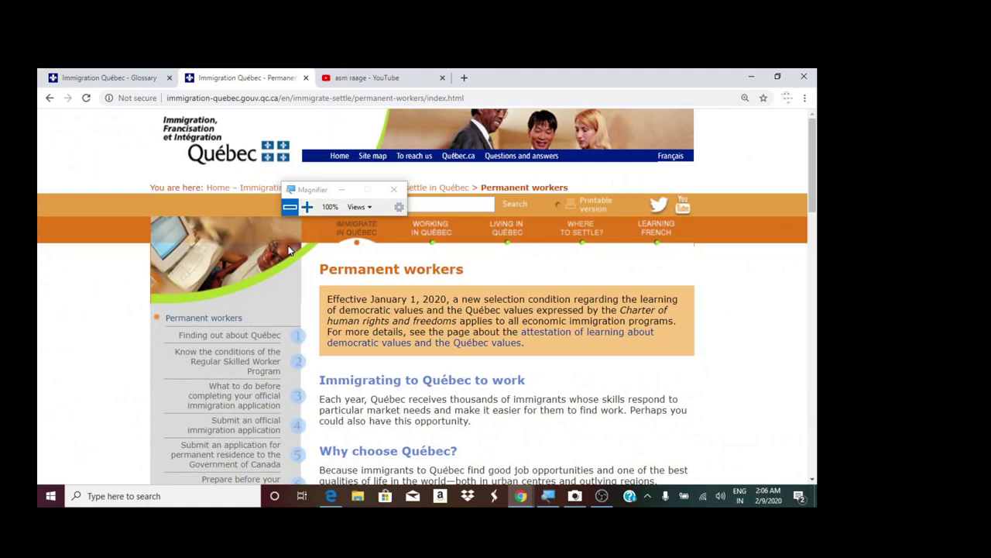
- Open the 'Know the conditions of the Regular Skilled Worker Program' page from the sidebar
{"action": "left_click", "coordinate": [307, 207]}
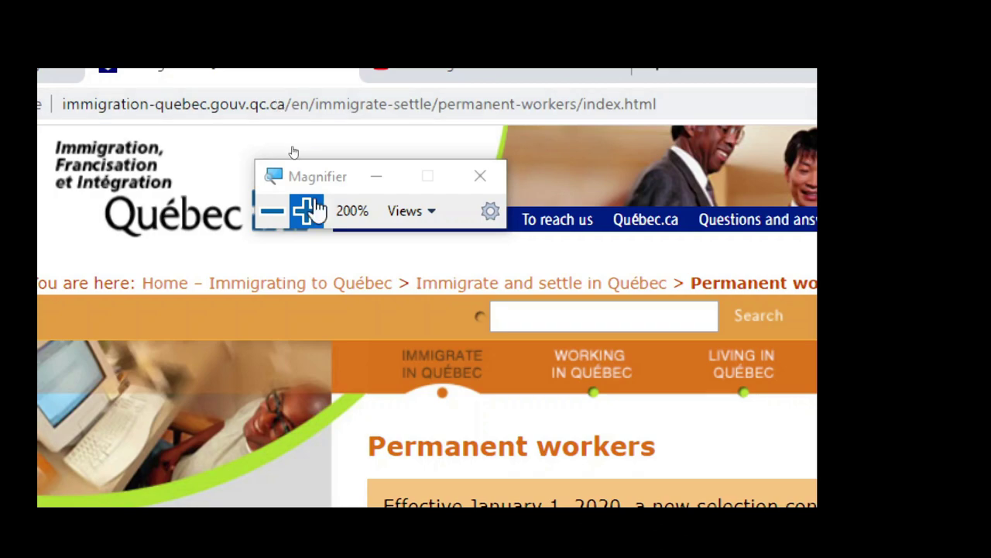
{"action": "left_click", "coordinate": [289, 219]}
{"action": "scroll", "coordinate": [322, 221], "scroll_direction": "down", "scroll_amount": 3}
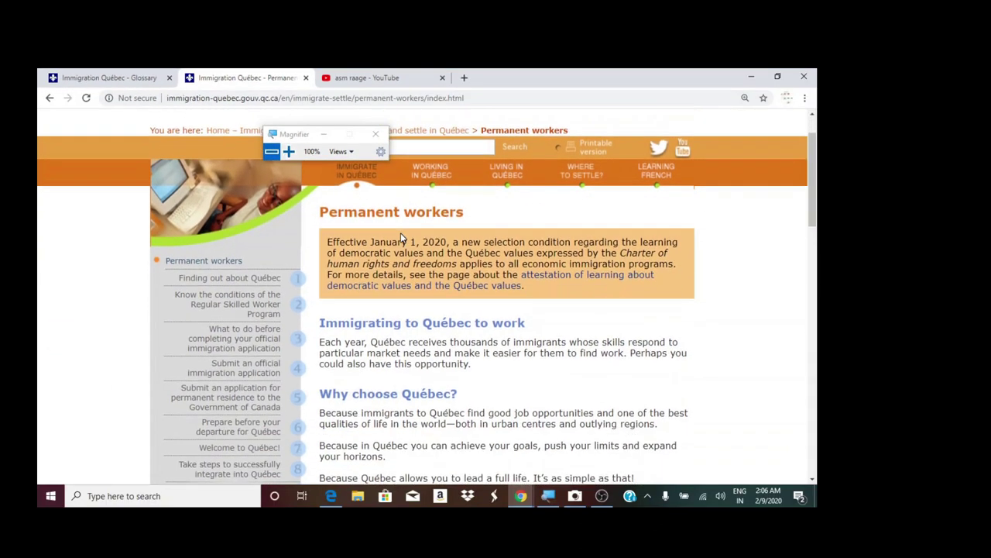
{"action": "left_click", "coordinate": [289, 151]}
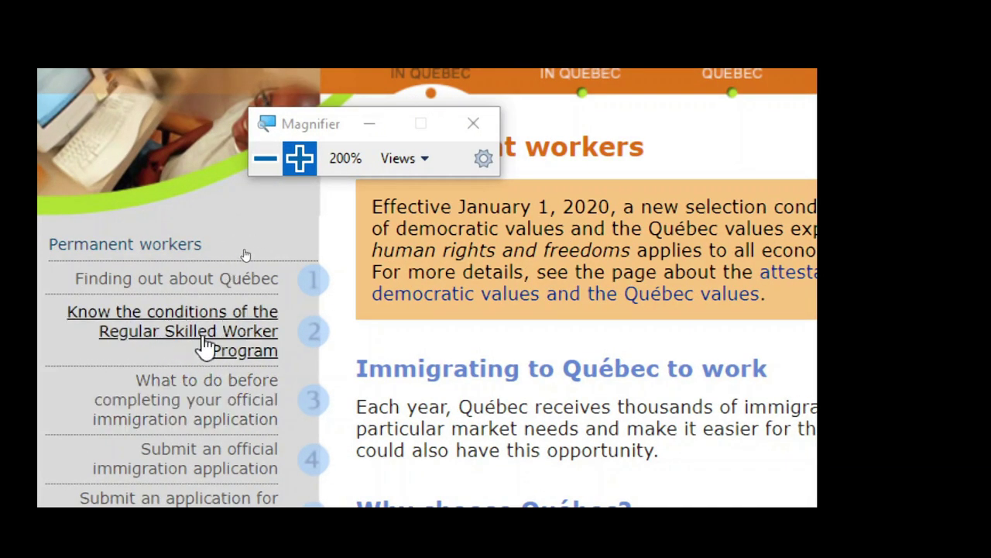
{"action": "left_click", "coordinate": [232, 338]}
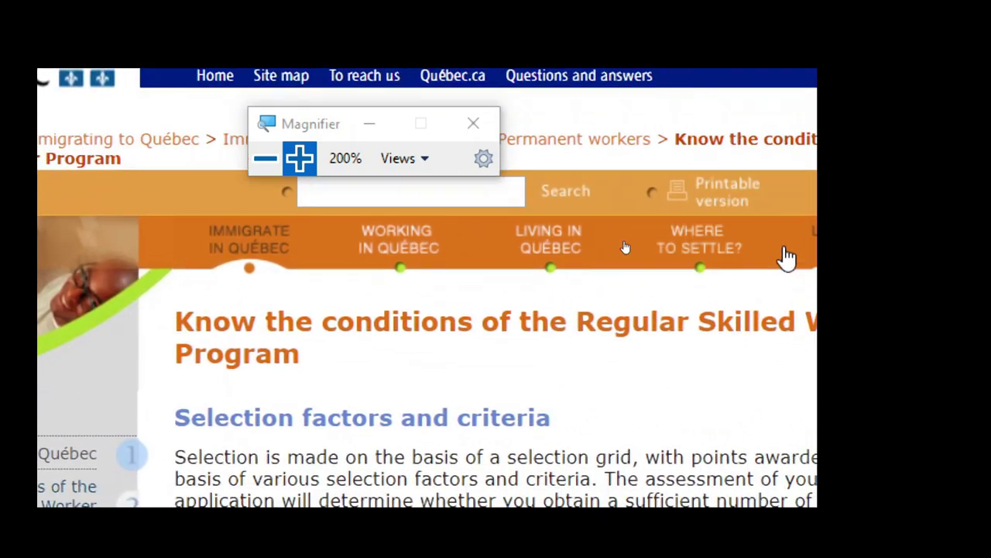
- Open the 'Summary grid of factors and criteria' PDF link
{"action": "scroll", "coordinate": [381, 407], "scroll_direction": "down", "scroll_amount": 2}
{"action": "left_click", "coordinate": [264, 160]}
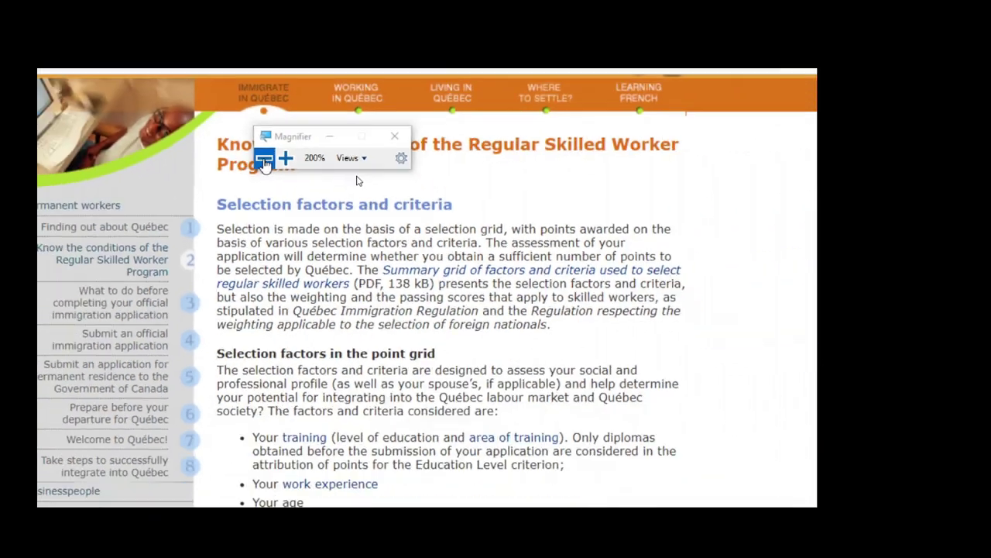
{"action": "left_click", "coordinate": [374, 175]}
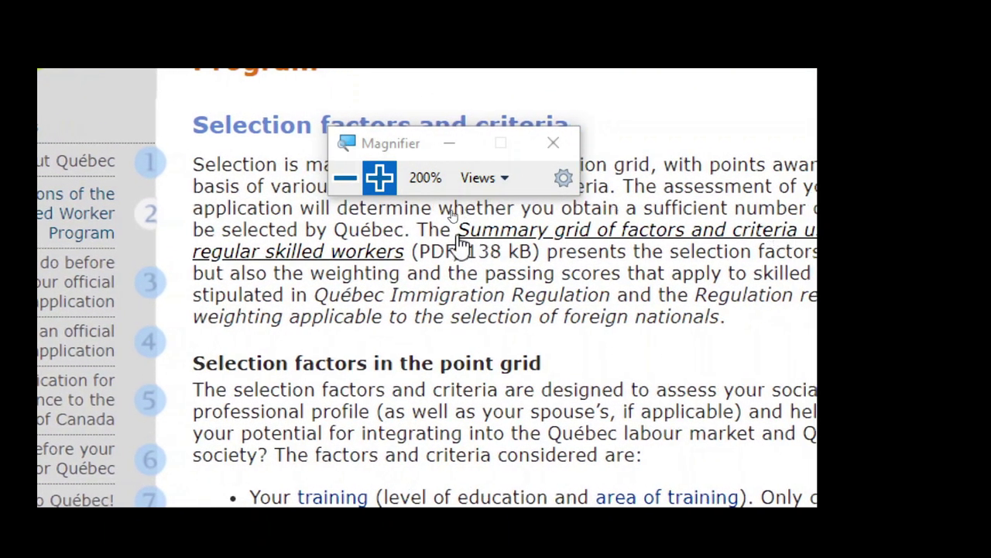
{"action": "left_click", "coordinate": [517, 243]}
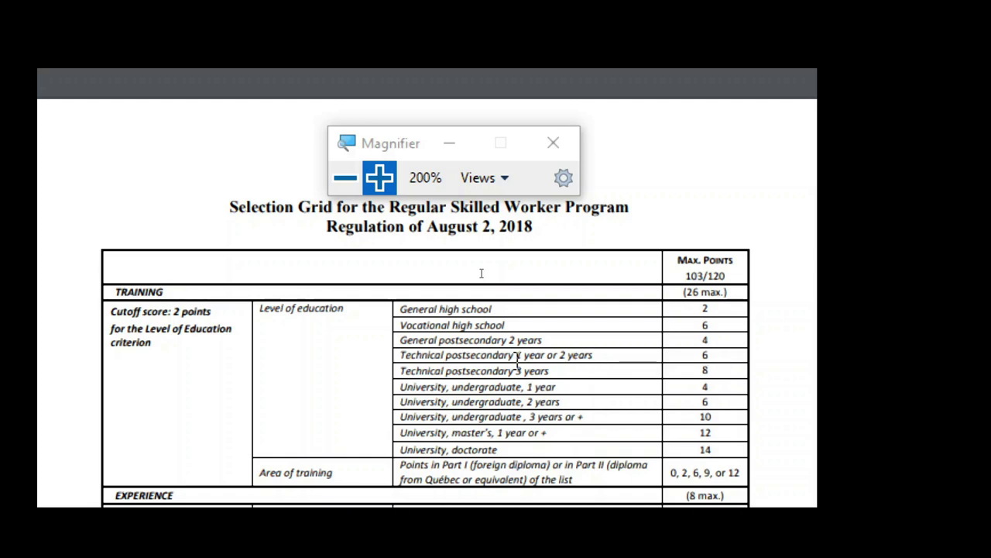
- Scroll the Selection Grid PDF's Training rows and highlight the Technical postsecondary 1 or 2 years row
{"action": "scroll", "coordinate": [422, 375], "scroll_direction": "down", "scroll_amount": 3}
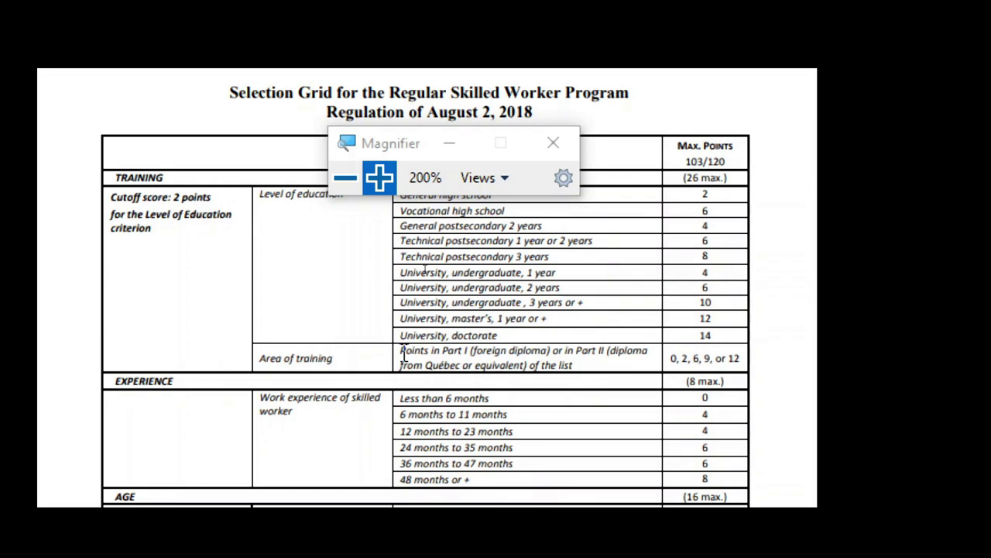
{"action": "scroll", "coordinate": [693, 260], "scroll_direction": "up", "scroll_amount": 3}
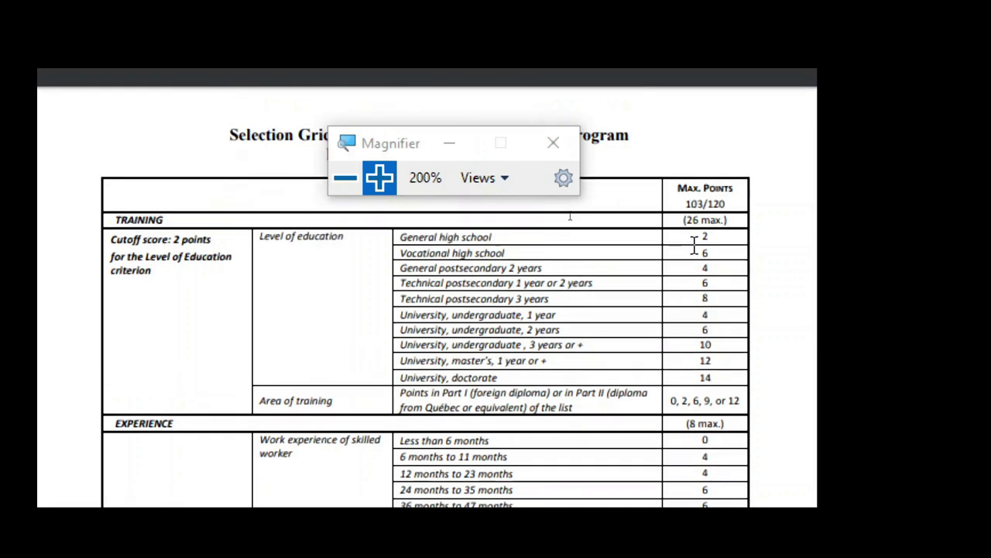
{"action": "scroll", "coordinate": [694, 334], "scroll_direction": "down", "scroll_amount": 3}
{"action": "scroll", "coordinate": [694, 333], "scroll_direction": "up", "scroll_amount": 3}
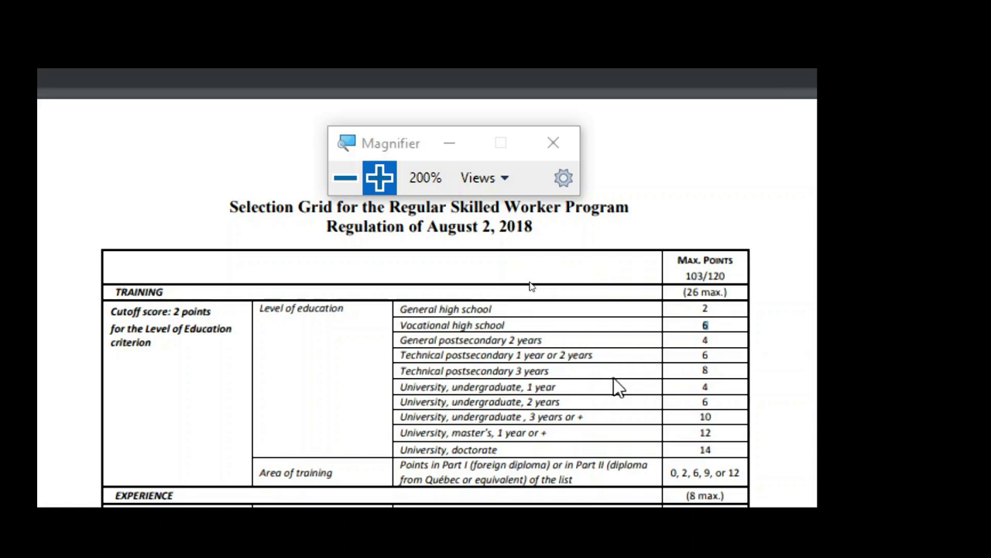
{"action": "left_click_drag", "start_coordinate": [702, 345], "coordinate": [732, 356]}
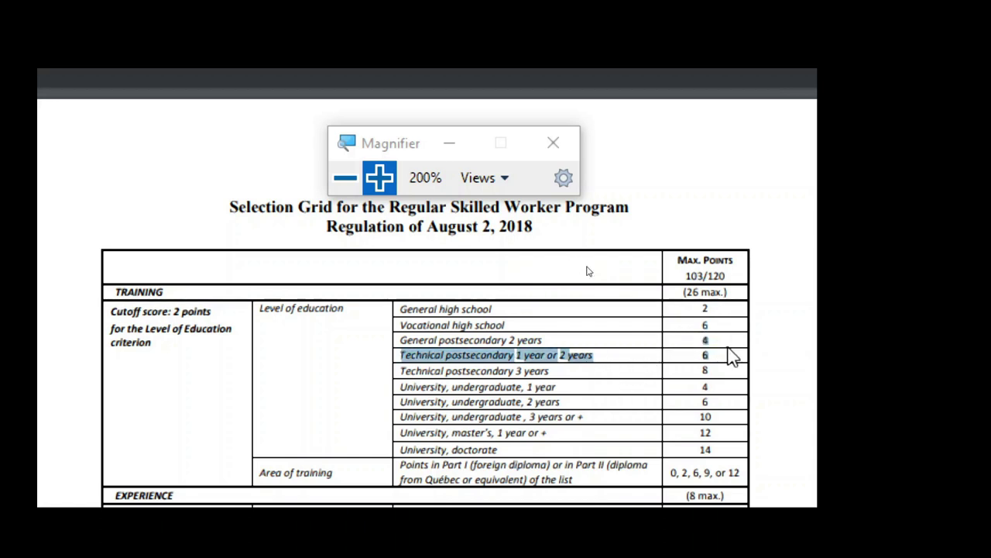
{"action": "left_click", "coordinate": [717, 349]}
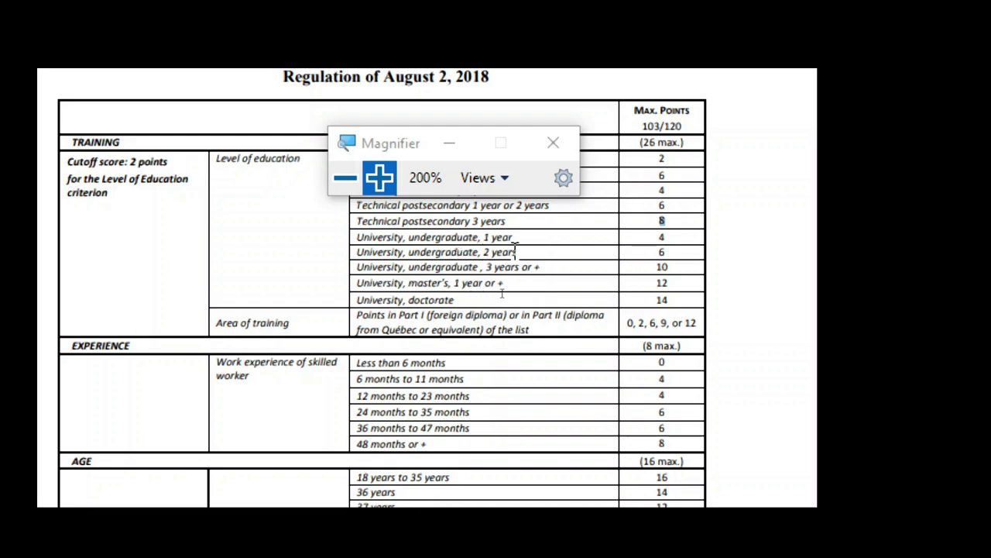
{"action": "double_click", "coordinate": [662, 251]}
{"action": "left_click", "coordinate": [659, 269]}
{"action": "double_click", "coordinate": [661, 267]}
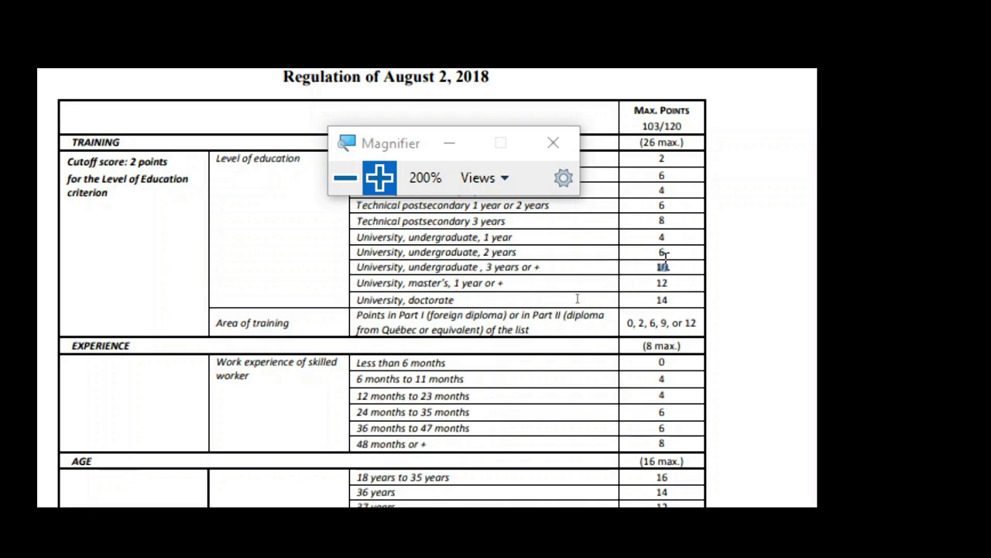
{"action": "scroll", "coordinate": [467, 364], "scroll_direction": "down", "scroll_amount": 3}
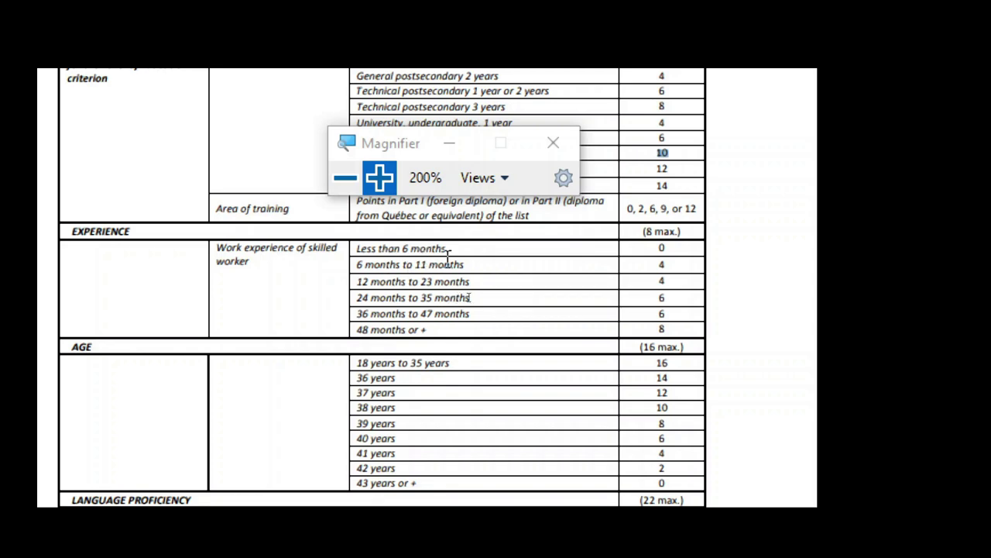
{"action": "double_click", "coordinate": [661, 264]}
{"action": "scroll", "coordinate": [511, 322], "scroll_direction": "down", "scroll_amount": 3}
{"action": "scroll", "coordinate": [573, 399], "scroll_direction": "down", "scroll_amount": 3}
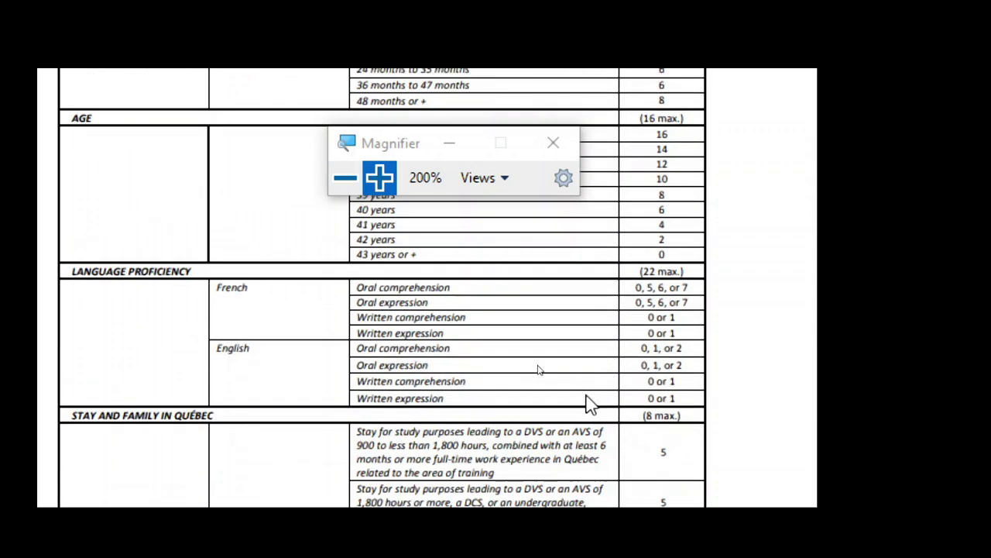
{"action": "scroll", "coordinate": [388, 269], "scroll_direction": "up", "scroll_amount": 3}
{"action": "left_click_drag", "start_coordinate": [381, 247], "coordinate": [671, 248]}
{"action": "left_click", "coordinate": [679, 249]}
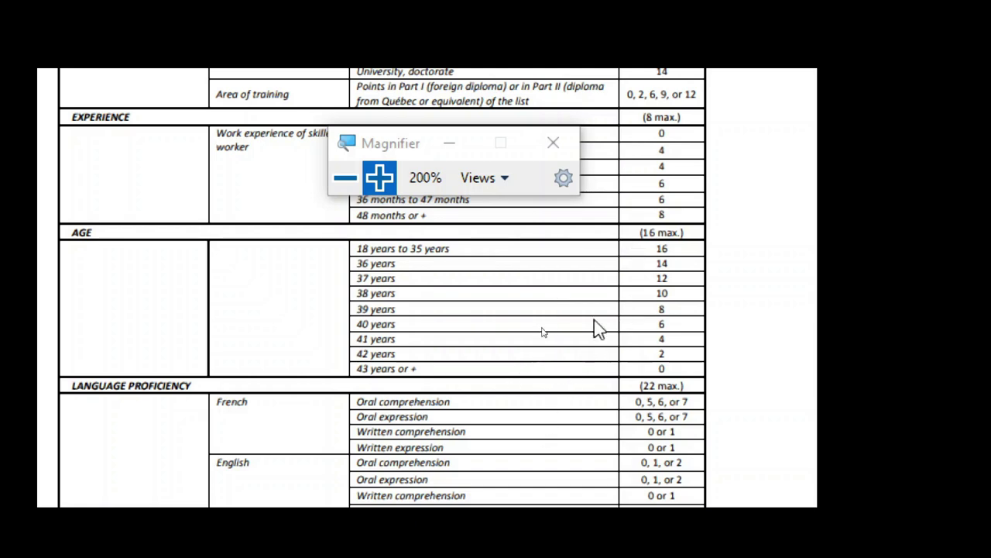
{"action": "scroll", "coordinate": [601, 300], "scroll_direction": "down", "scroll_amount": 3}
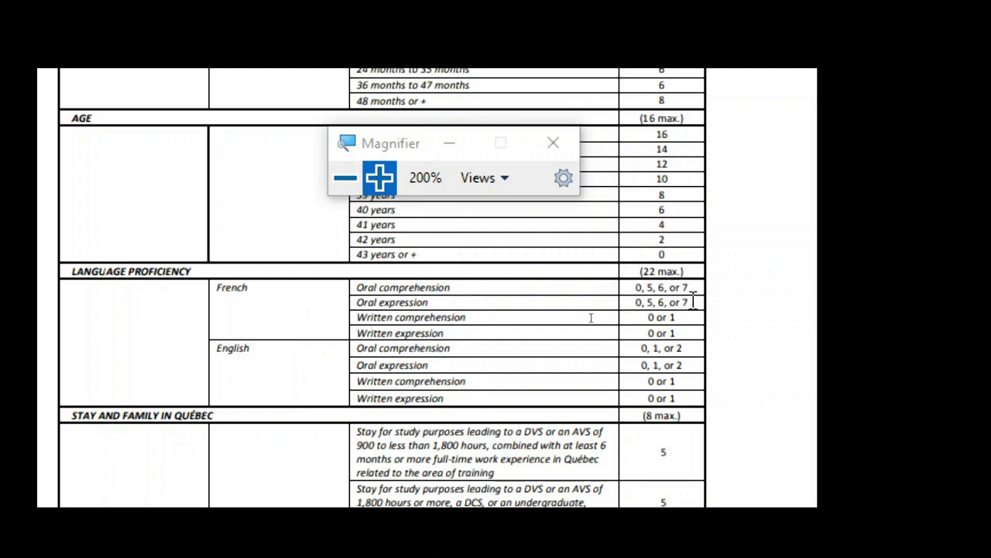
{"action": "left_click_drag", "start_coordinate": [648, 290], "coordinate": [687, 286]}
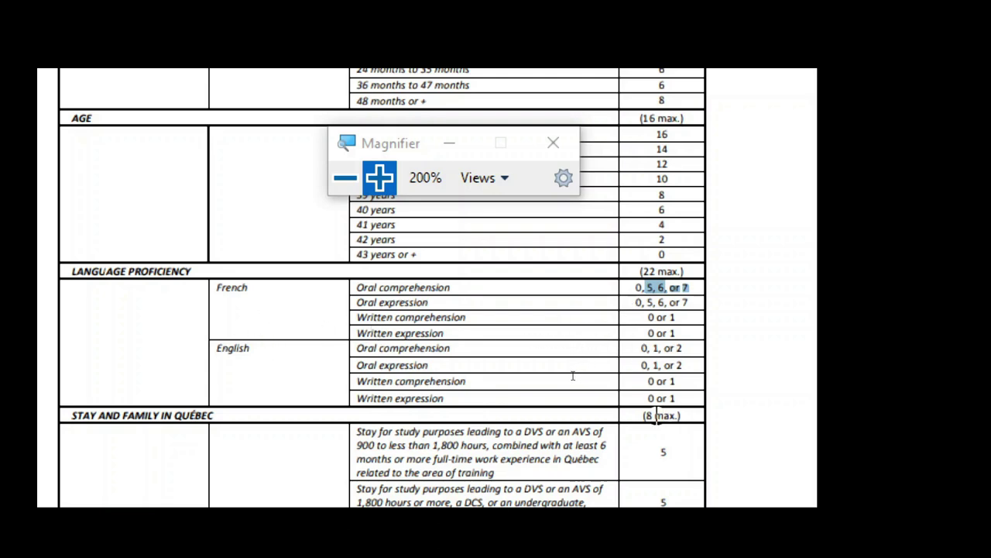
{"action": "left_click", "coordinate": [571, 374]}
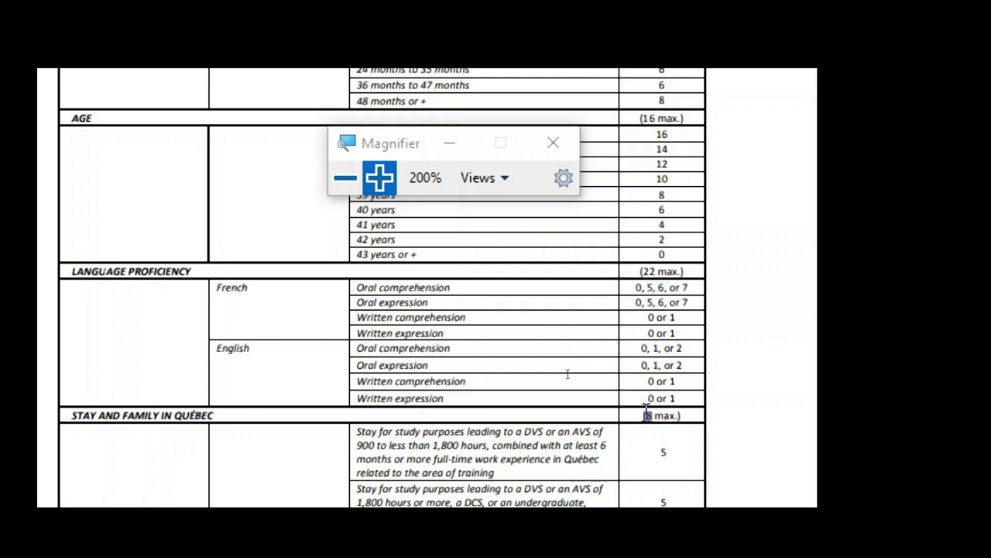
{"action": "left_click_drag", "start_coordinate": [647, 415], "coordinate": [667, 415]}
{"action": "scroll", "coordinate": [730, 166], "scroll_direction": "up", "scroll_amount": 5}
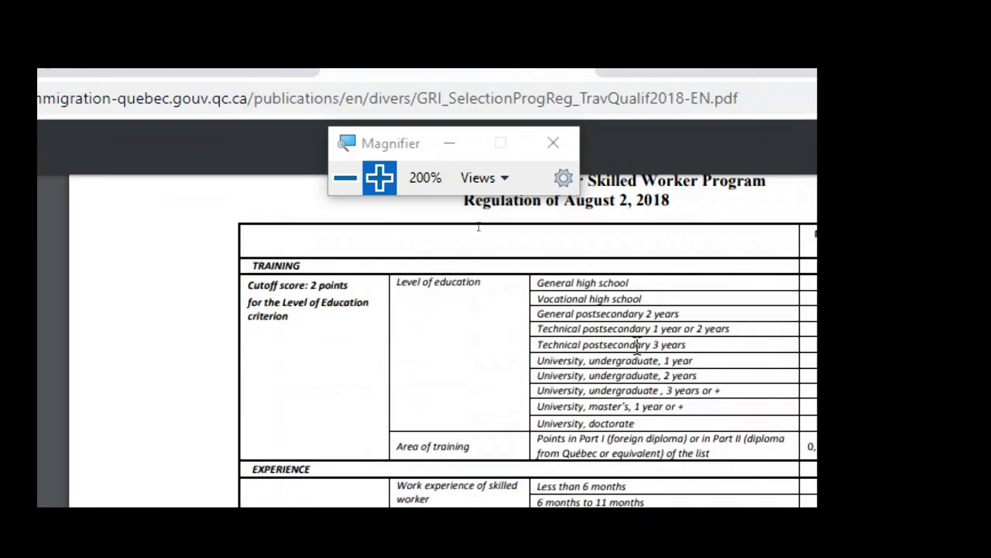
{"action": "scroll", "coordinate": [611, 314], "scroll_direction": "down", "scroll_amount": 2}
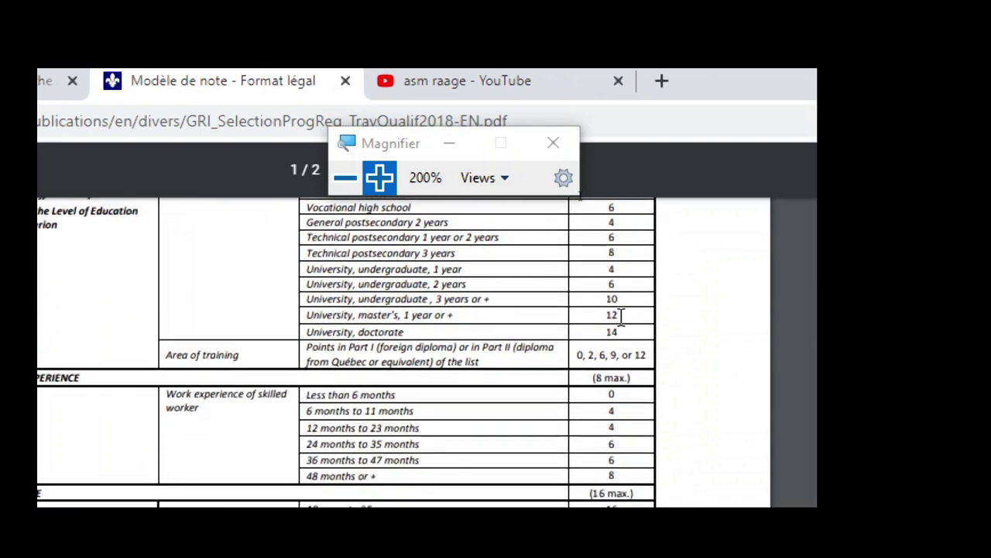
{"action": "scroll", "coordinate": [612, 395], "scroll_direction": "up", "scroll_amount": 2}
{"action": "scroll", "coordinate": [596, 310], "scroll_direction": "down", "scroll_amount": 2}
{"action": "scroll", "coordinate": [611, 383], "scroll_direction": "down", "scroll_amount": 2}
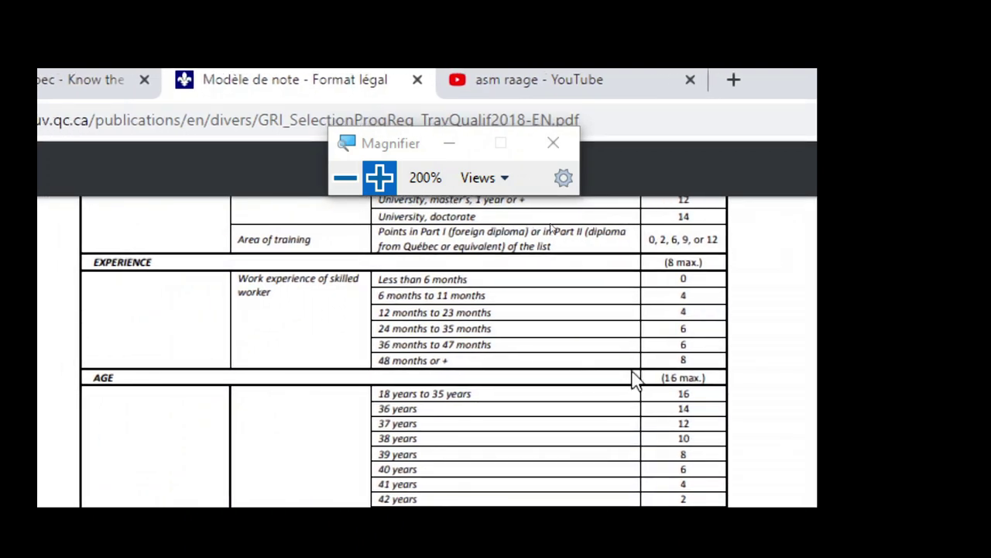
{"action": "scroll", "coordinate": [584, 376], "scroll_direction": "up", "scroll_amount": 2}
{"action": "scroll", "coordinate": [584, 376], "scroll_direction": "down", "scroll_amount": 2}
{"action": "scroll", "coordinate": [589, 378], "scroll_direction": "up", "scroll_amount": 3}
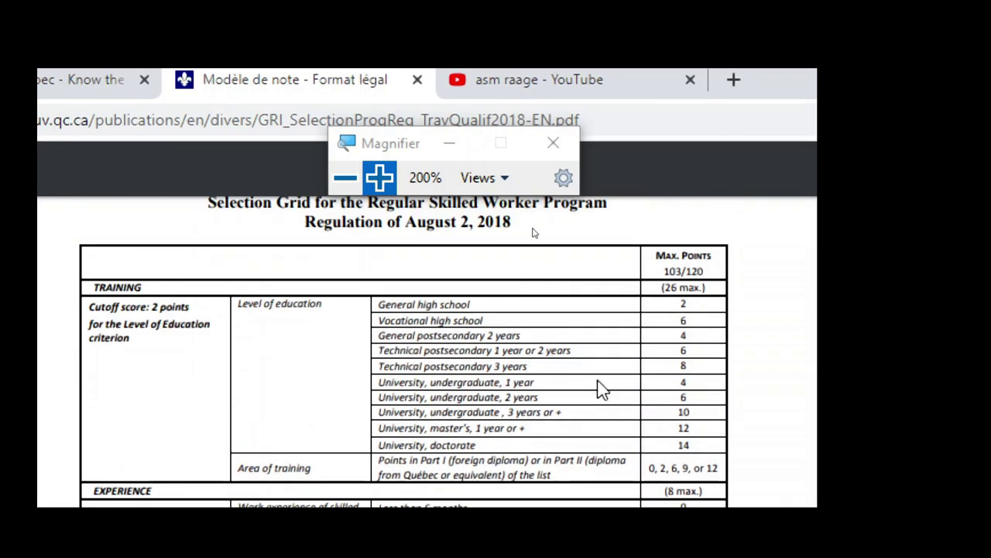
{"action": "scroll", "coordinate": [689, 449], "scroll_direction": "down", "scroll_amount": 2}
{"action": "scroll", "coordinate": [686, 368], "scroll_direction": "up", "scroll_amount": 2}
{"action": "scroll", "coordinate": [697, 306], "scroll_direction": "down", "scroll_amount": 3}
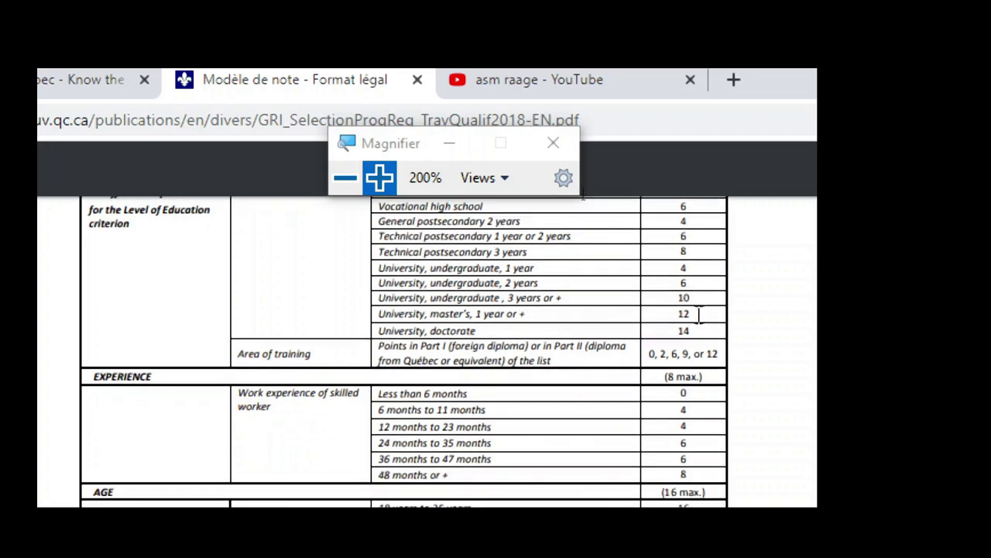
{"action": "scroll", "coordinate": [687, 325], "scroll_direction": "up", "scroll_amount": 3}
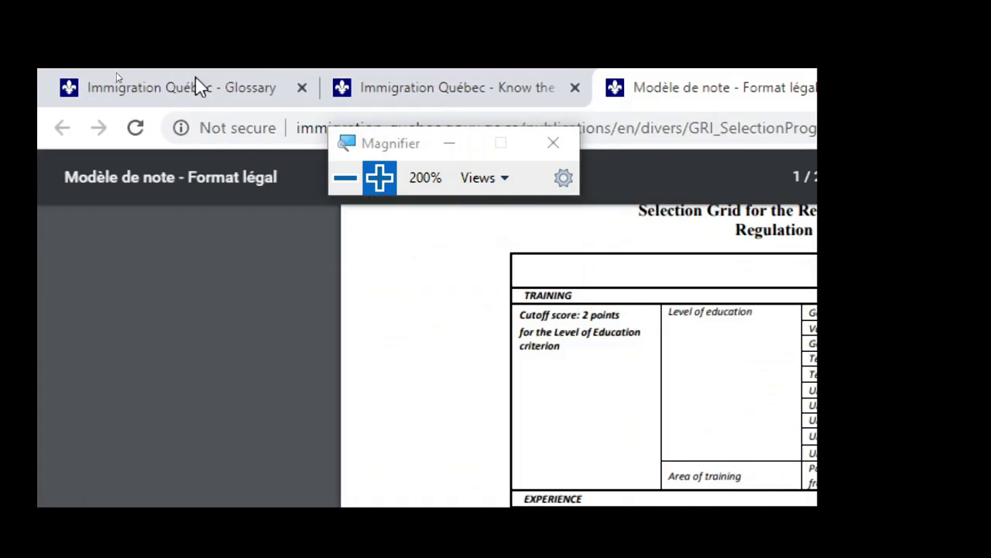
{"action": "scroll", "coordinate": [734, 224], "scroll_direction": "up", "scroll_amount": 2}
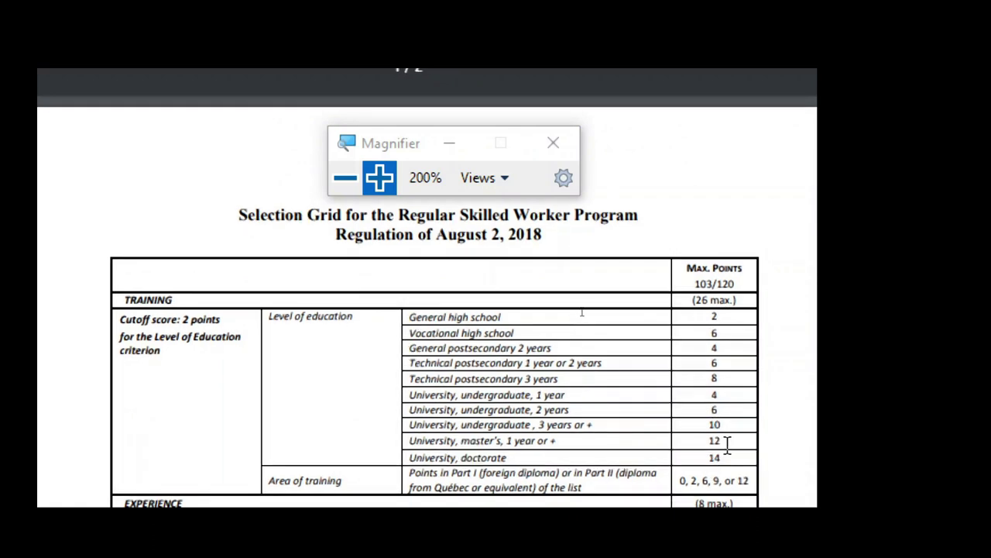
{"action": "scroll", "coordinate": [722, 438], "scroll_direction": "down", "scroll_amount": 2}
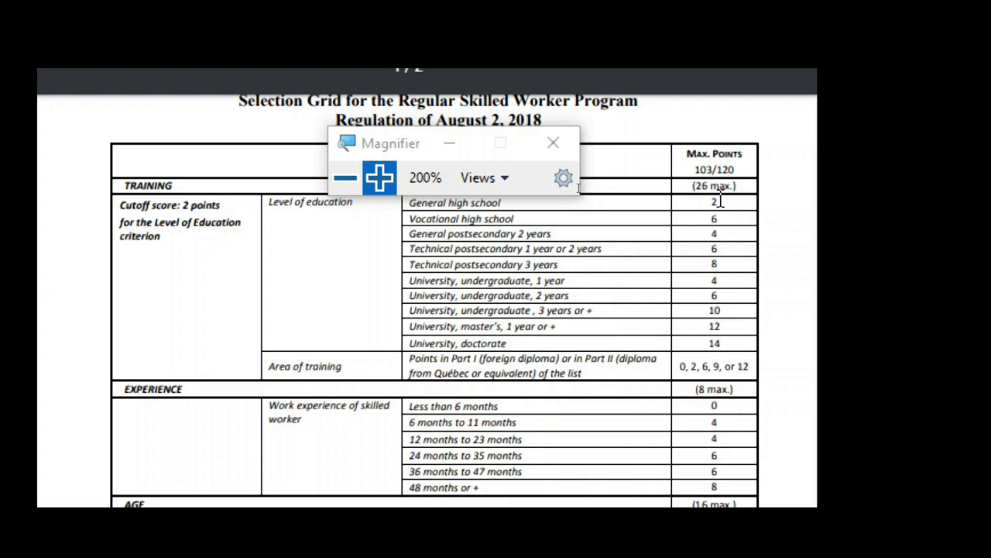
{"action": "scroll", "coordinate": [714, 225], "scroll_direction": "down", "scroll_amount": 2}
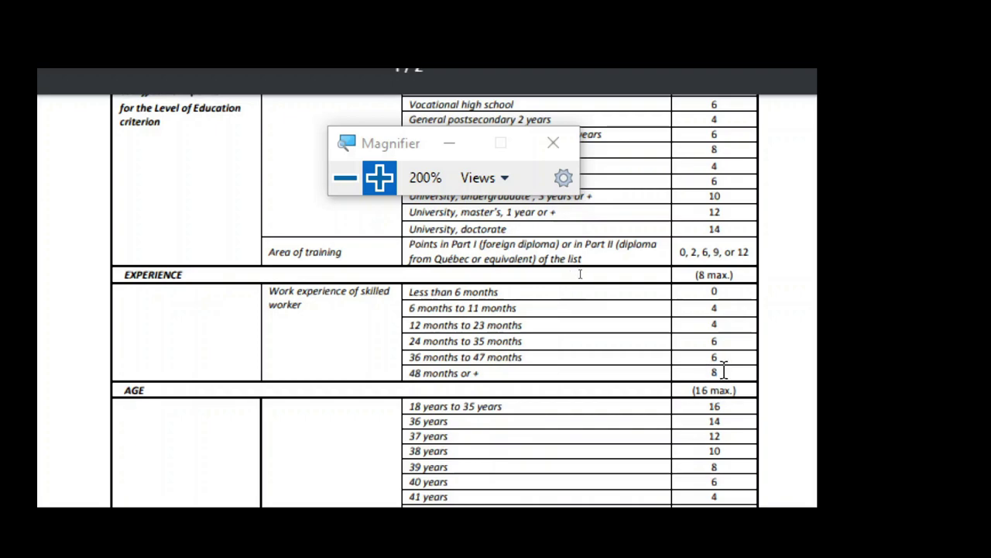
{"action": "scroll", "coordinate": [221, 436], "scroll_direction": "down", "scroll_amount": 3}
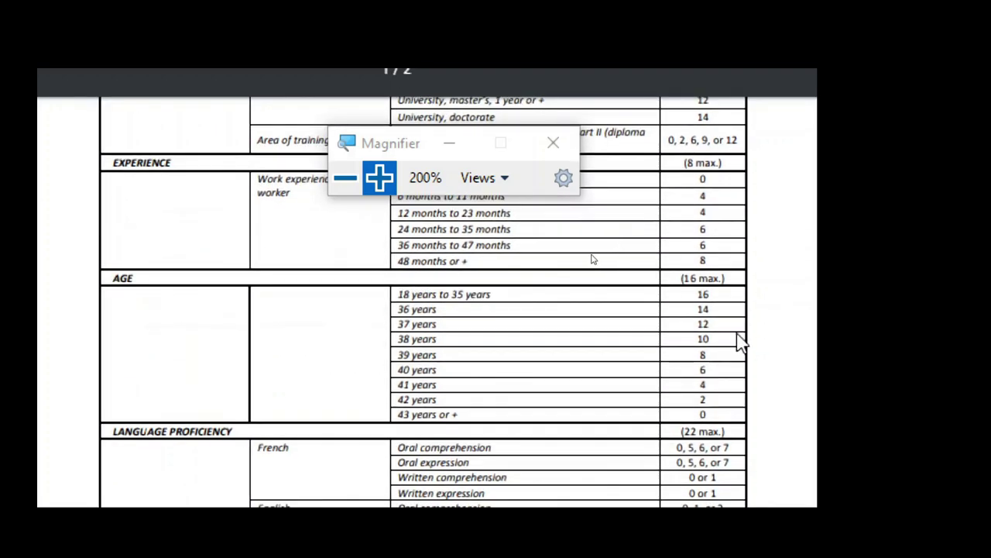
{"action": "scroll", "coordinate": [593, 256], "scroll_direction": "down", "scroll_amount": 3}
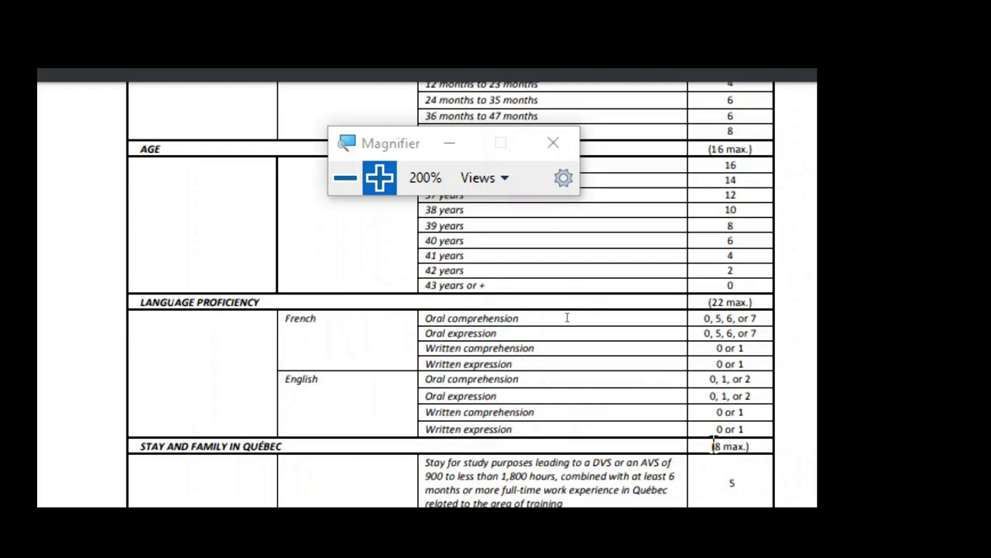
{"action": "scroll", "coordinate": [570, 316], "scroll_direction": "down", "scroll_amount": 6}
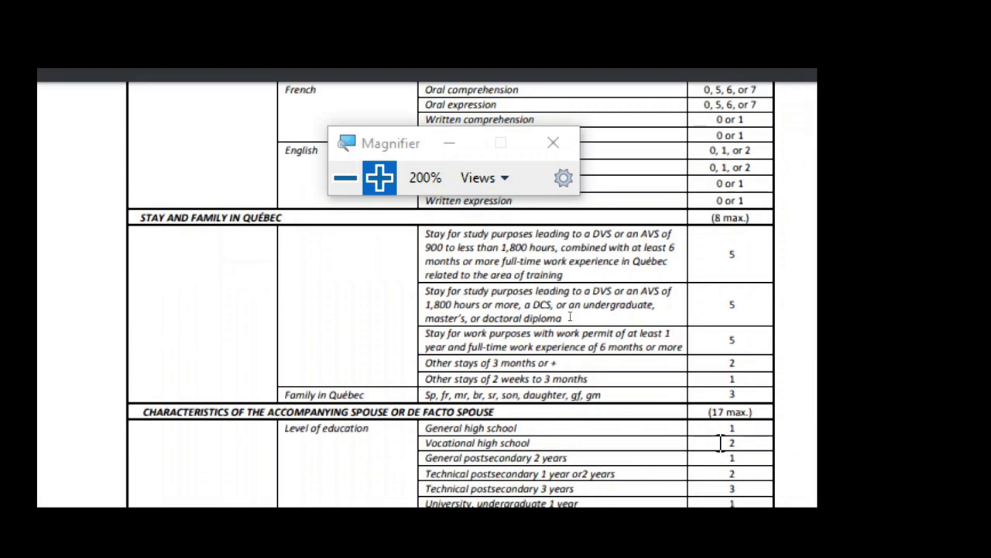
{"action": "scroll", "coordinate": [720, 443], "scroll_direction": "up", "scroll_amount": 3}
{"action": "scroll", "coordinate": [229, 341], "scroll_direction": "down", "scroll_amount": 3}
{"action": "mouse_move", "coordinate": [723, 218]}
{"action": "left_mouse_down"}
{"action": "mouse_move", "coordinate": [747, 217]}
{"action": "mouse_move", "coordinate": [712, 219]}
{"action": "left_mouse_up"}
{"action": "left_click", "coordinate": [747, 283]}
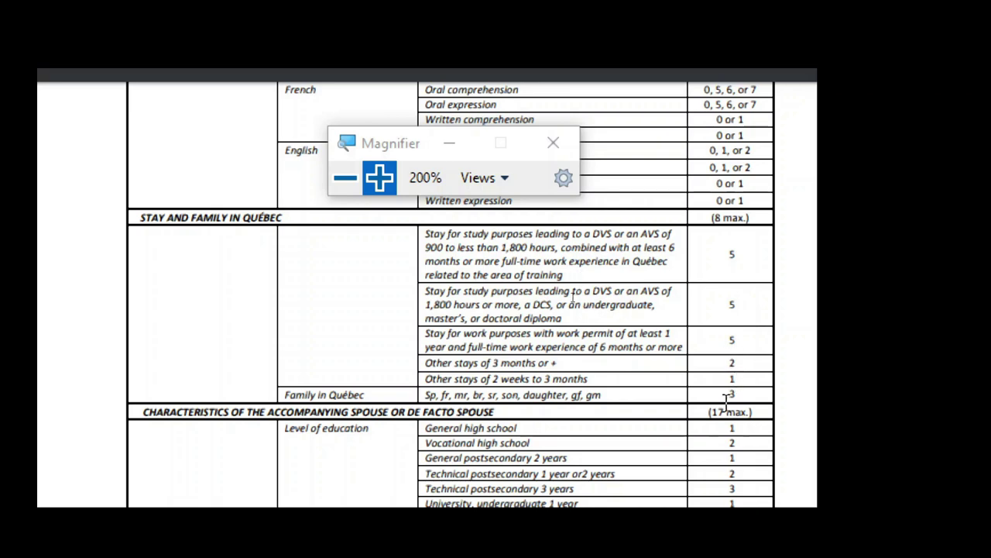
{"action": "scroll", "coordinate": [422, 412], "scroll_direction": "down", "scroll_amount": 3}
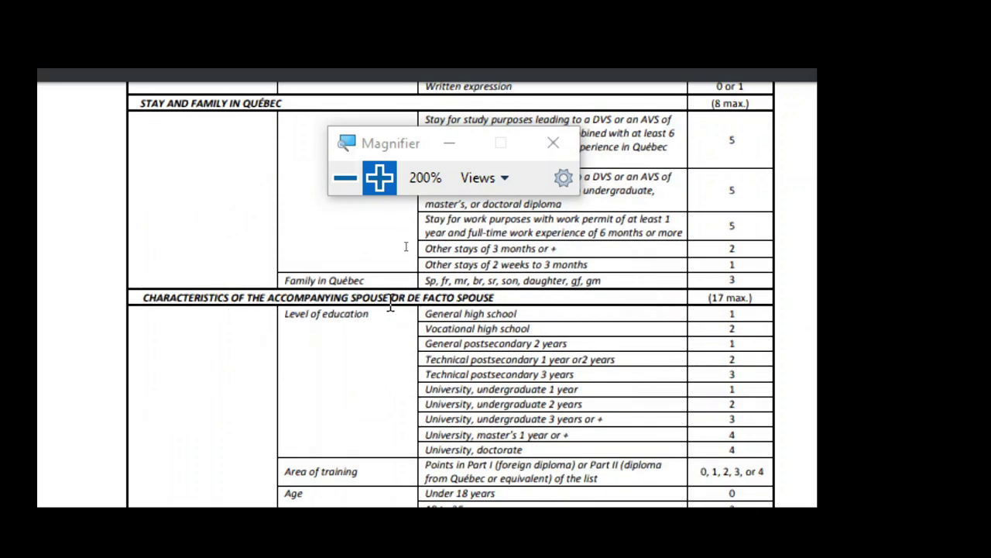
{"action": "scroll", "coordinate": [512, 301], "scroll_direction": "down", "scroll_amount": 3}
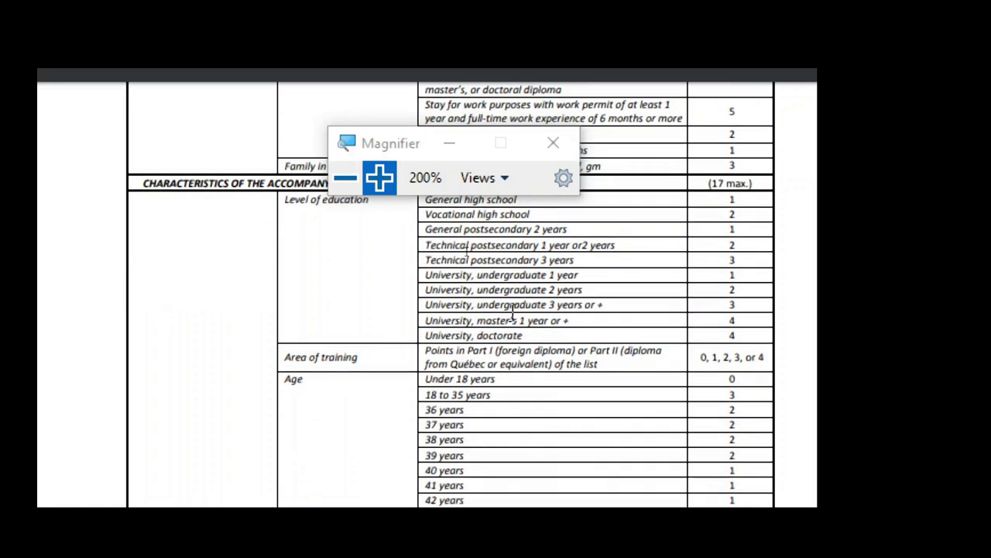
{"action": "scroll", "coordinate": [512, 312], "scroll_direction": "up", "scroll_amount": 3}
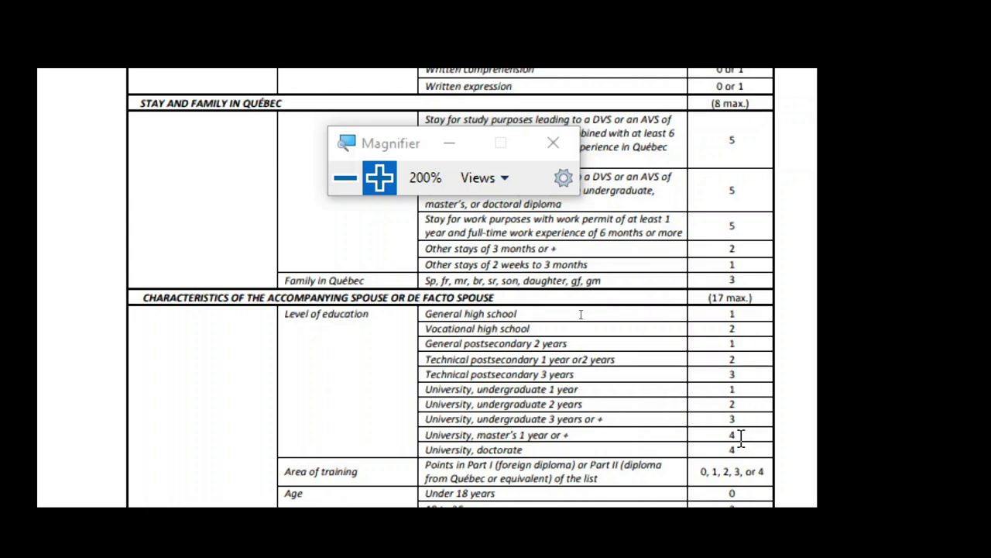
{"action": "scroll", "coordinate": [741, 439], "scroll_direction": "down", "scroll_amount": 3}
{"action": "double_click", "coordinate": [724, 185]}
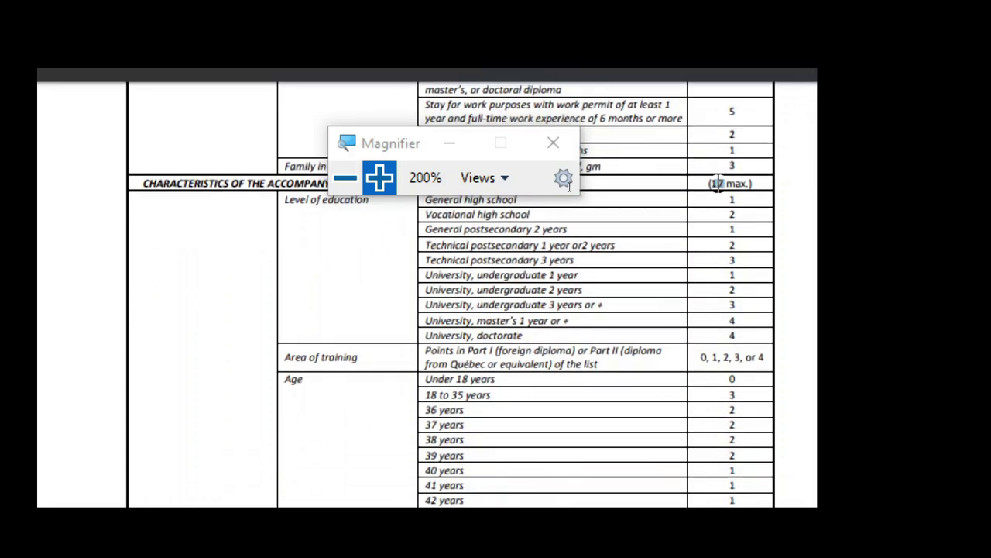
{"action": "scroll", "coordinate": [749, 288], "scroll_direction": "down", "scroll_amount": 9}
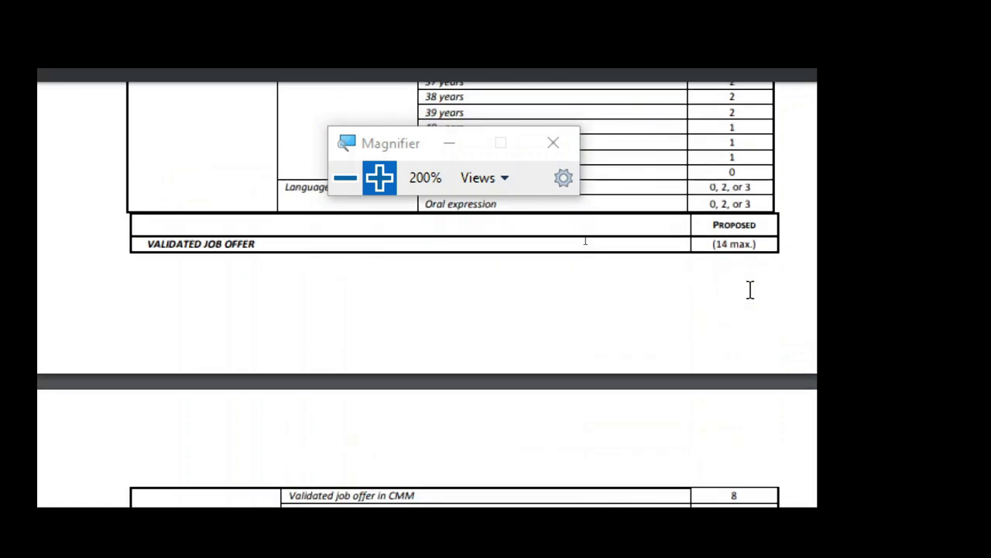
{"action": "scroll", "coordinate": [749, 285], "scroll_direction": "up", "scroll_amount": 3}
{"action": "scroll", "coordinate": [736, 319], "scroll_direction": "down", "scroll_amount": 3}
{"action": "scroll", "coordinate": [732, 319], "scroll_direction": "down", "scroll_amount": 6}
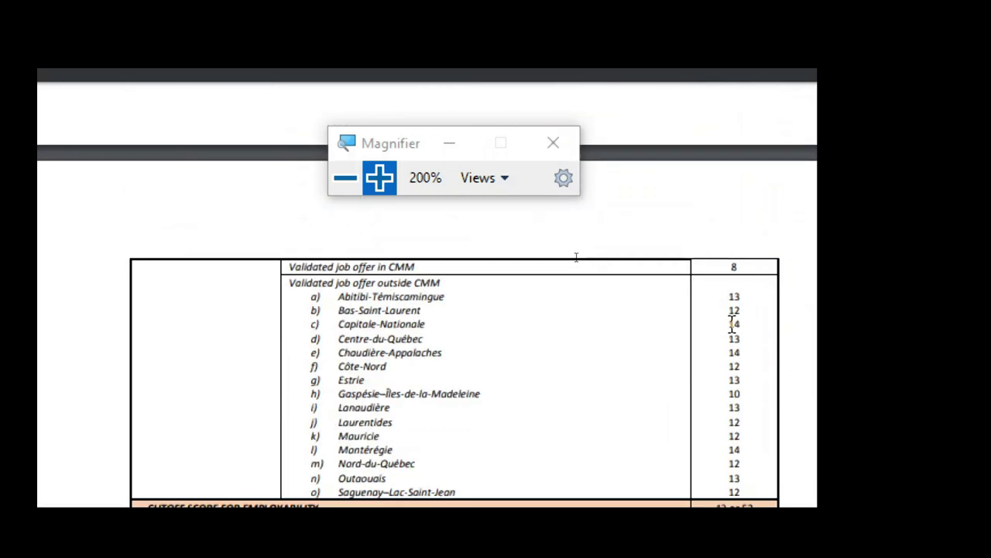
{"action": "scroll", "coordinate": [678, 339], "scroll_direction": "down", "scroll_amount": 6}
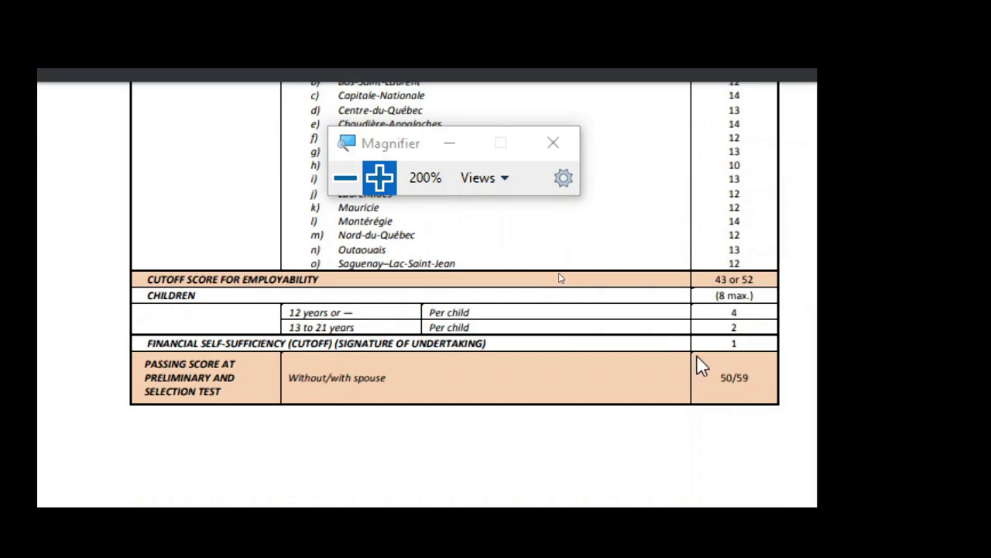
{"action": "scroll", "coordinate": [701, 364], "scroll_direction": "down", "scroll_amount": 5}
{"action": "scroll", "coordinate": [701, 364], "scroll_direction": "up", "scroll_amount": 10}
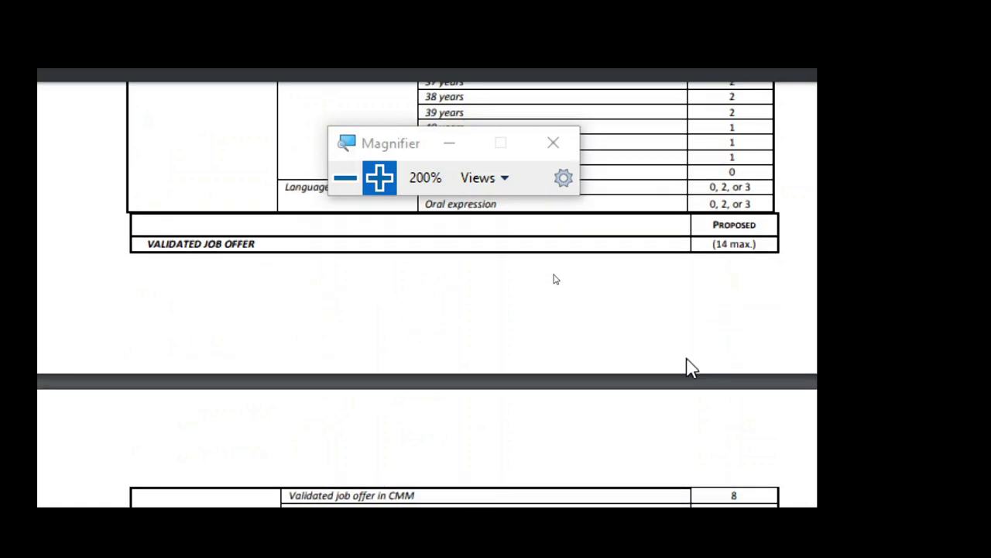
{"action": "scroll", "coordinate": [700, 341], "scroll_direction": "up", "scroll_amount": 3}
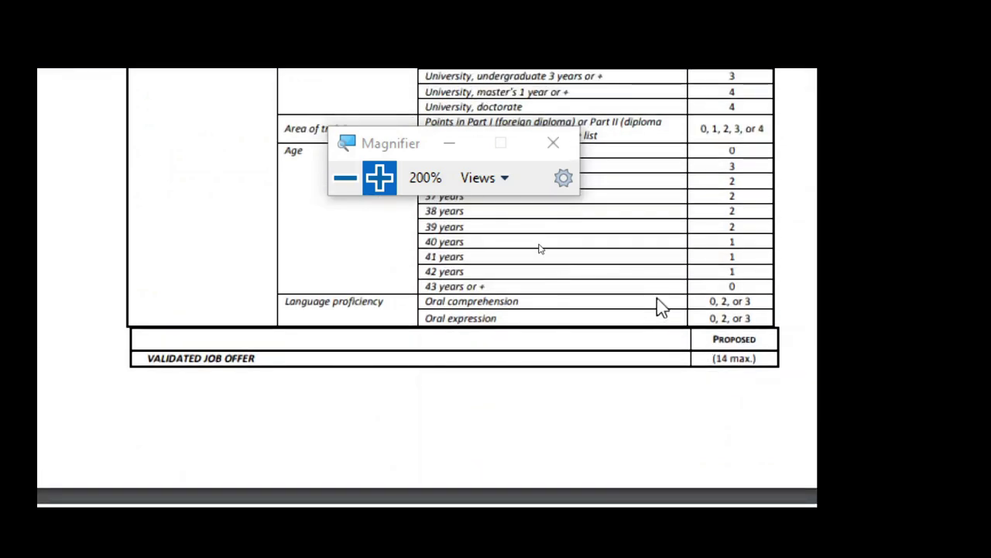
{"action": "scroll", "coordinate": [570, 368], "scroll_direction": "down", "scroll_amount": 5}
{"action": "scroll", "coordinate": [573, 376], "scroll_direction": "down", "scroll_amount": 5}
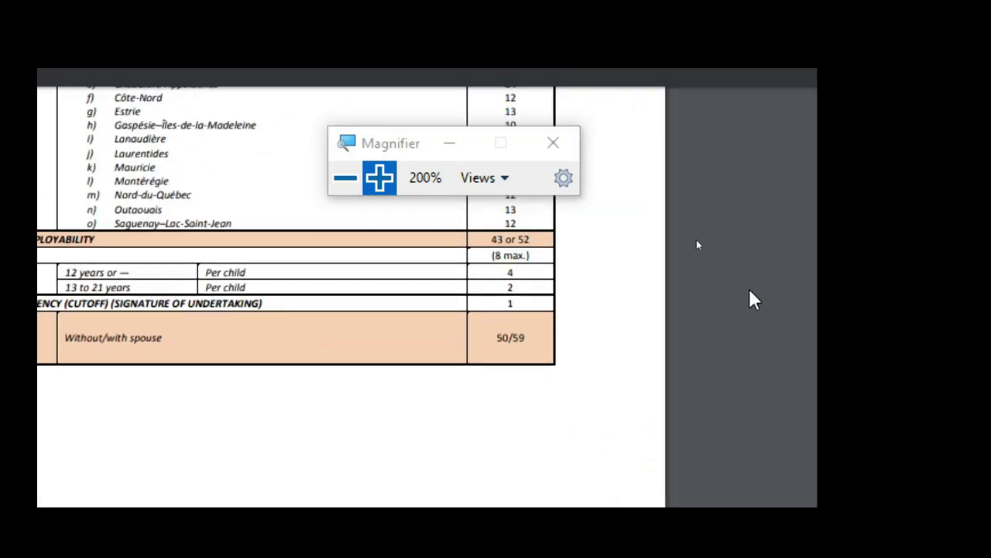
{"action": "scroll", "coordinate": [708, 340], "scroll_direction": "up", "scroll_amount": 5}
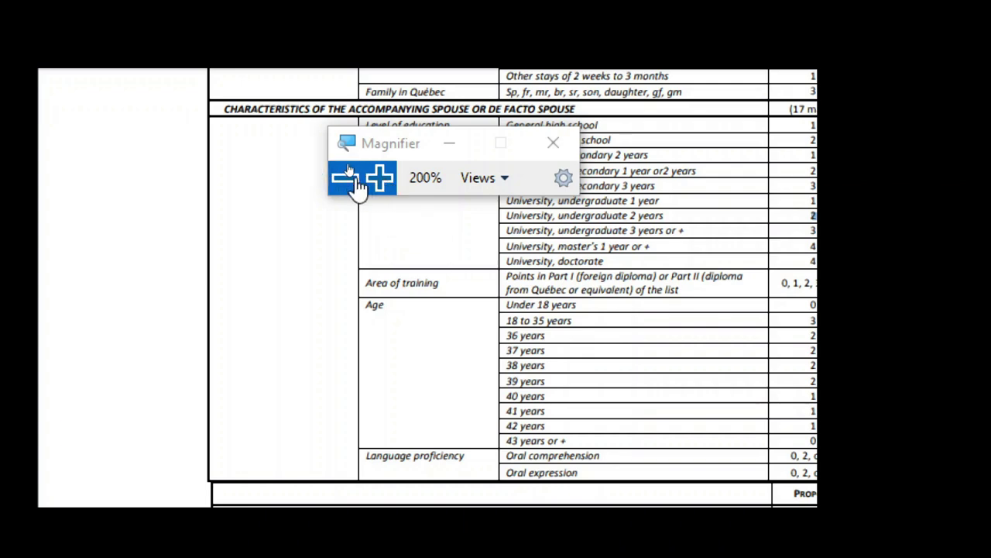
{"action": "left_click", "coordinate": [355, 184]}
{"action": "scroll", "coordinate": [442, 328], "scroll_direction": "down", "scroll_amount": 5}
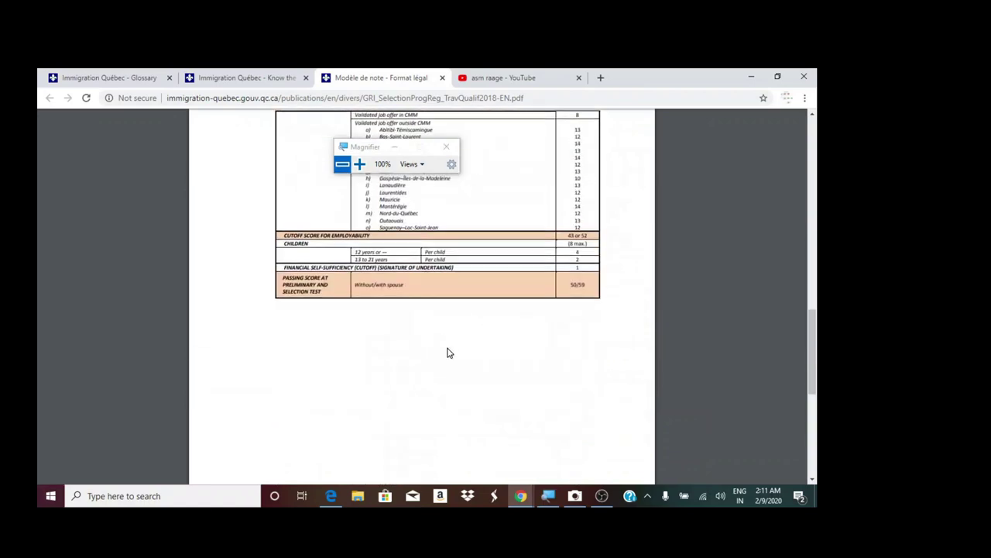
- On the conditions tab, view the knowledge of French and English page, then go back
{"action": "scroll", "coordinate": [447, 353], "scroll_direction": "up", "scroll_amount": 10}
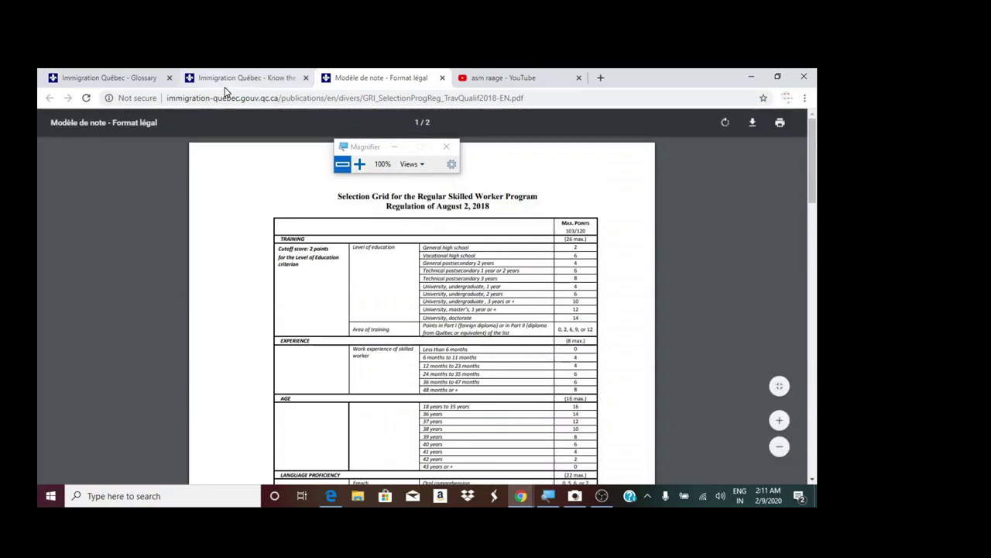
{"action": "left_click", "coordinate": [232, 78]}
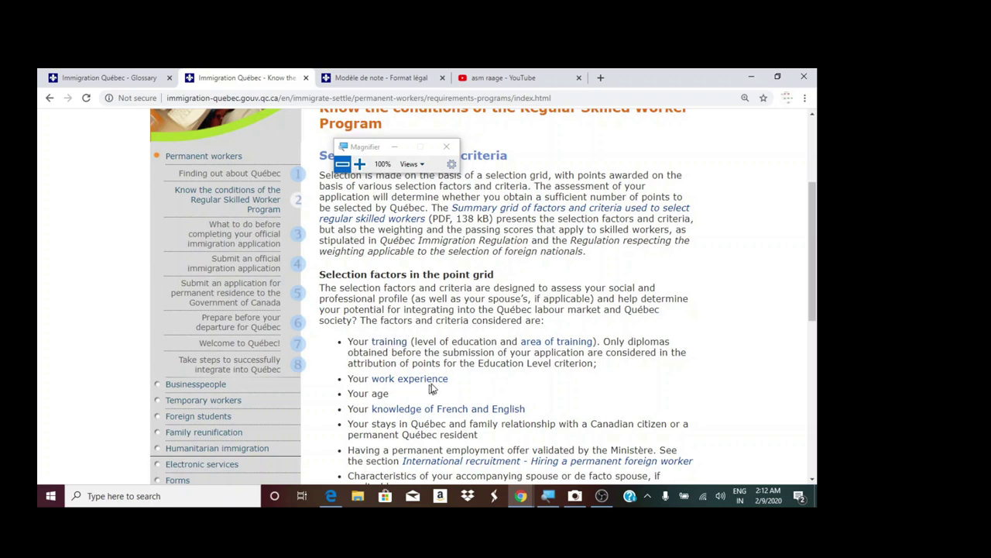
{"action": "triple_click", "coordinate": [467, 404]}
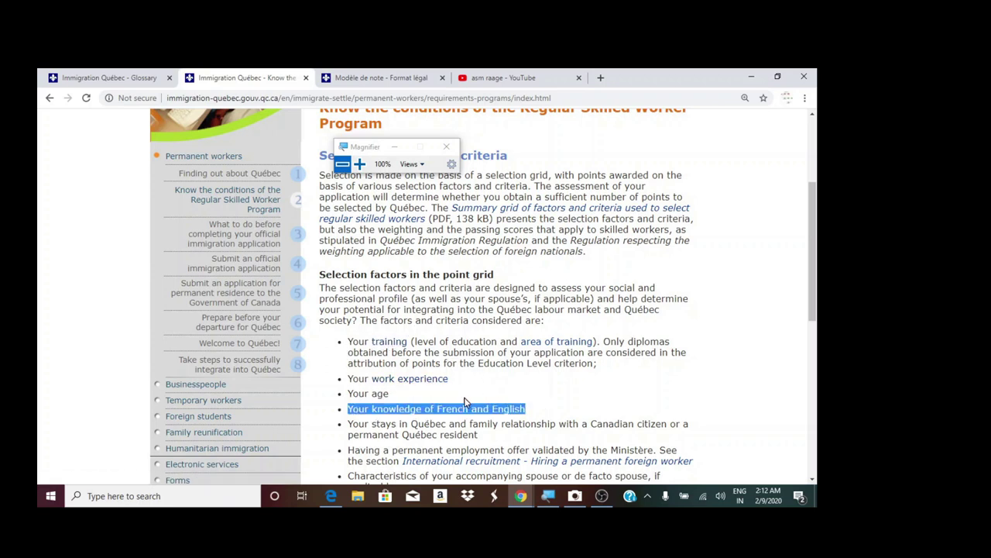
{"action": "left_click", "coordinate": [572, 406]}
{"action": "left_click", "coordinate": [449, 408]}
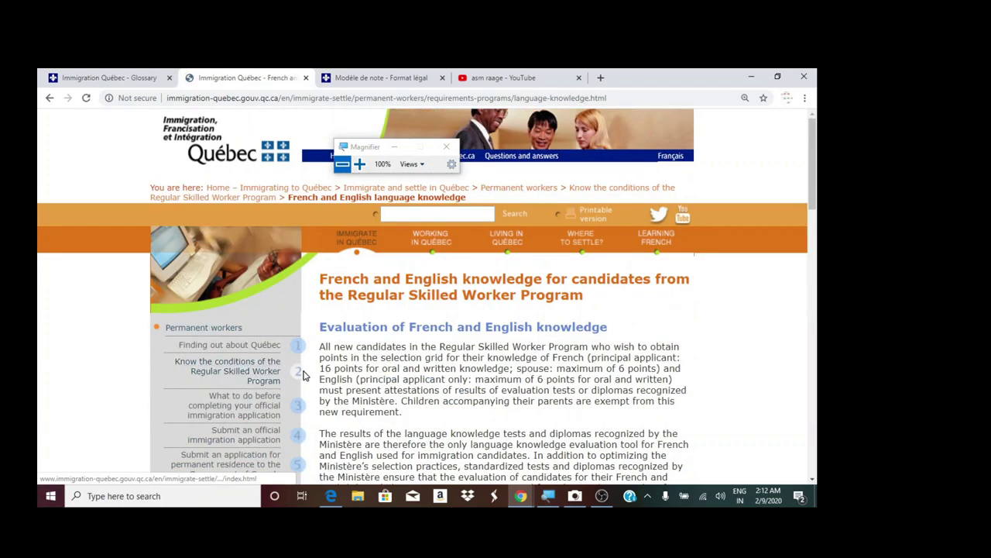
{"action": "scroll", "coordinate": [373, 399], "scroll_direction": "down", "scroll_amount": 2}
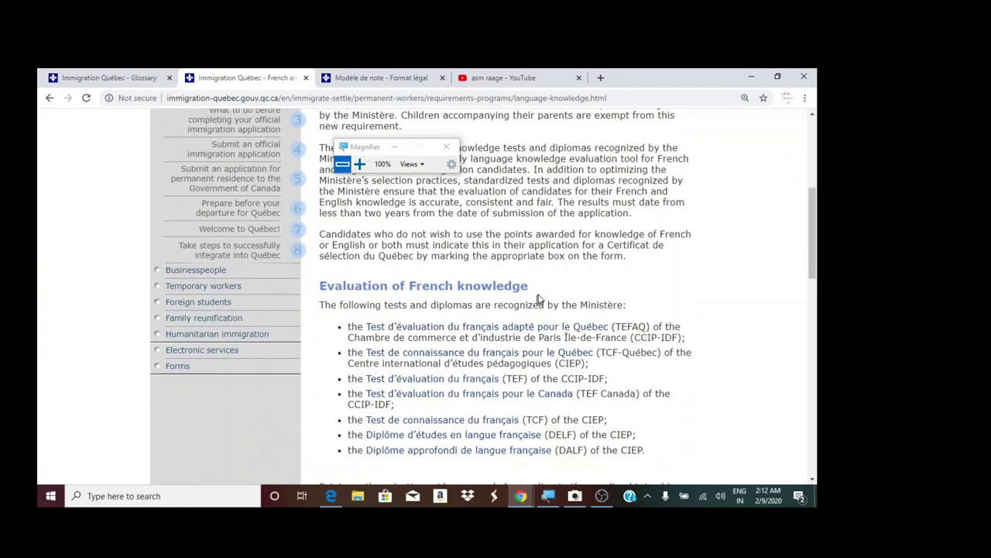
{"action": "scroll", "coordinate": [256, 247], "scroll_direction": "up", "scroll_amount": 3}
{"action": "left_click", "coordinate": [49, 97]}
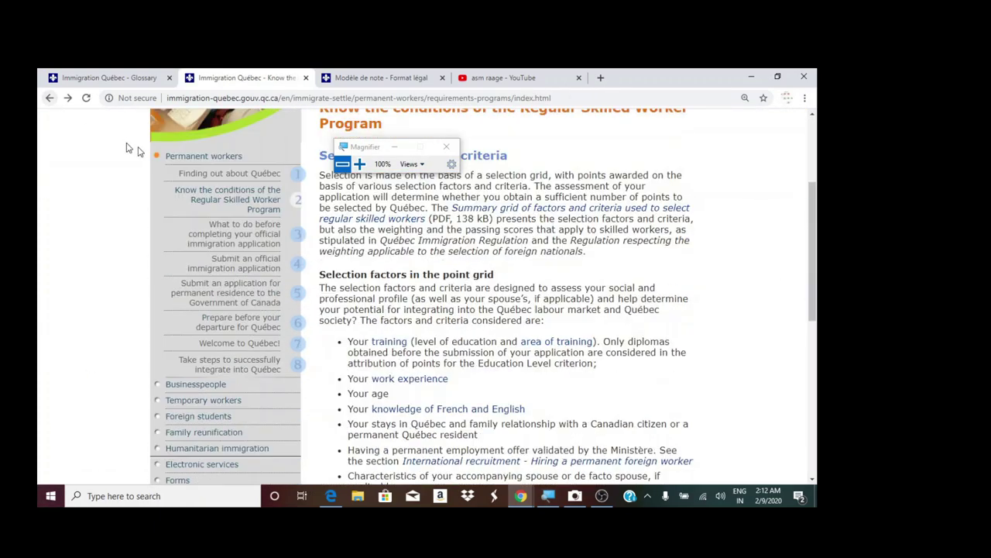
- Open the summary grid of selection factors PDF in a new tab
{"action": "scroll", "coordinate": [335, 299], "scroll_direction": "down", "scroll_amount": 2}
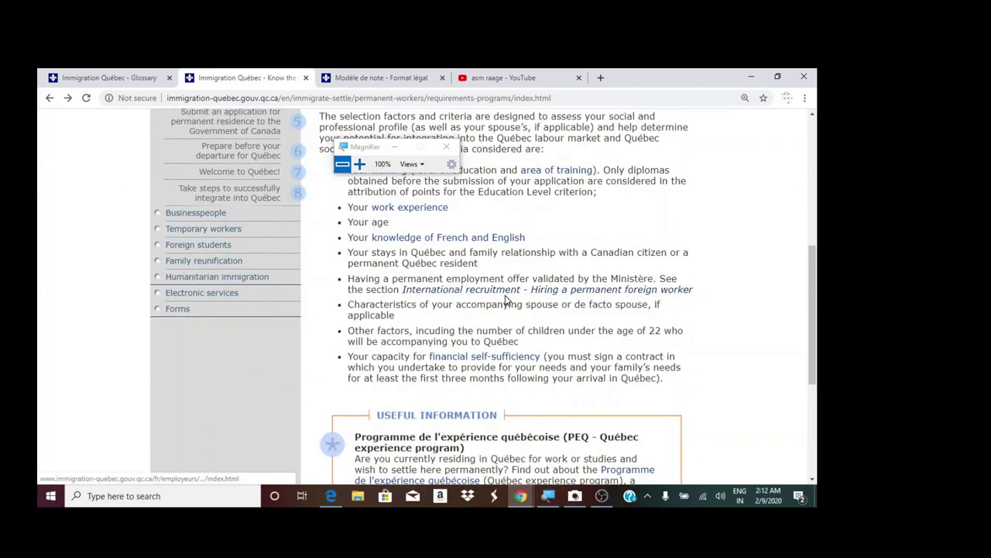
{"action": "scroll", "coordinate": [508, 301], "scroll_direction": "up", "scroll_amount": 2}
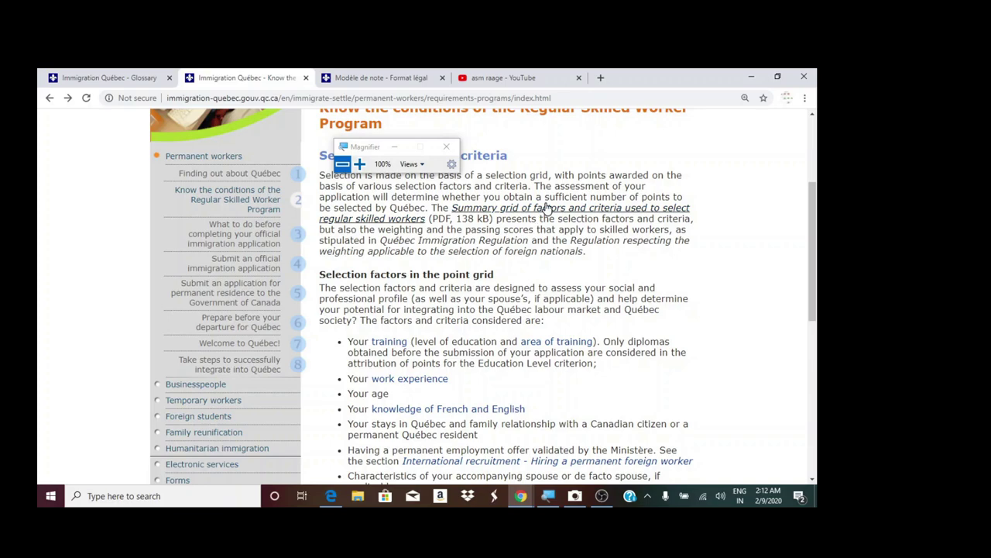
{"action": "left_click", "coordinate": [532, 211]}
{"action": "scroll", "coordinate": [434, 309], "scroll_direction": "down", "scroll_amount": 3}
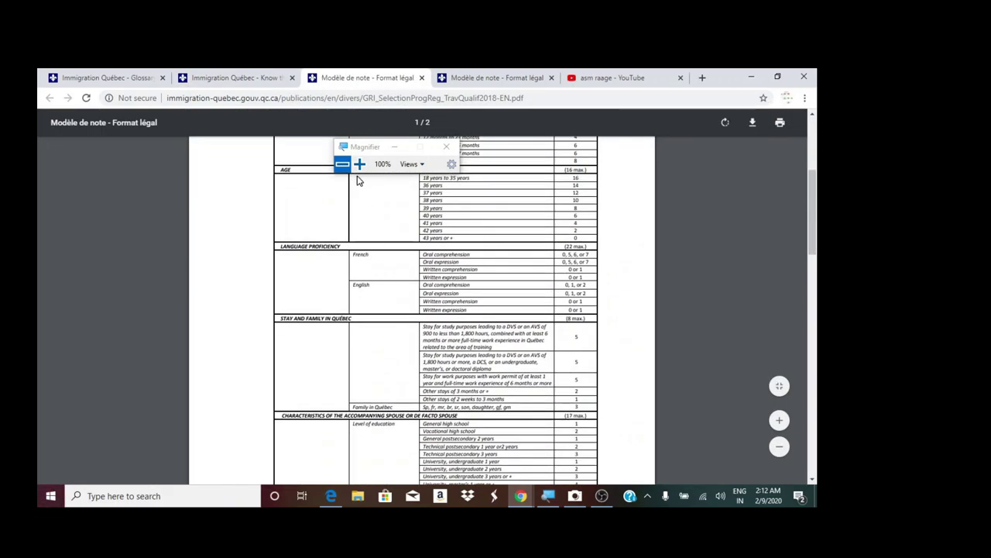
{"action": "left_click", "coordinate": [359, 165]}
{"action": "scroll", "coordinate": [728, 361], "scroll_direction": "down", "scroll_amount": 5}
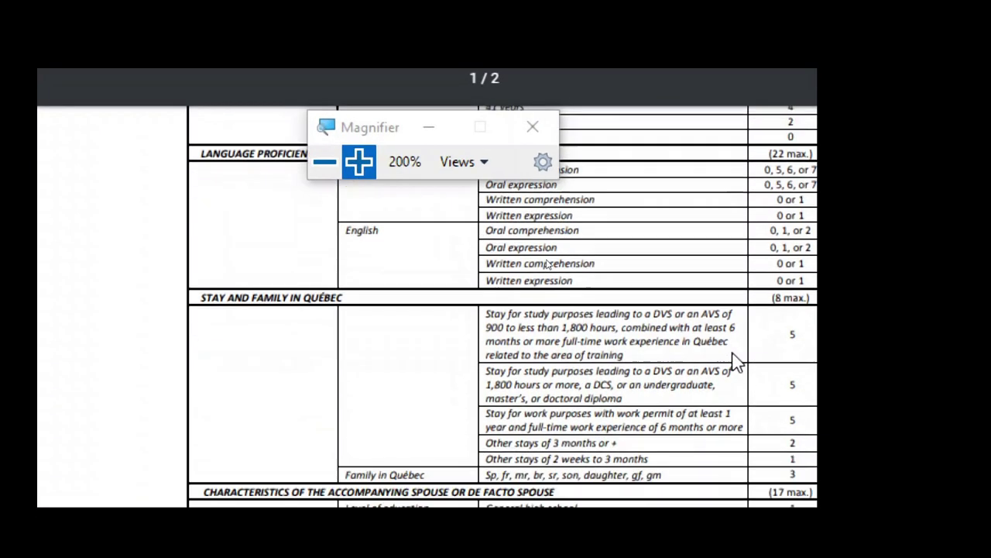
{"action": "scroll", "coordinate": [734, 362], "scroll_direction": "down", "scroll_amount": 10}
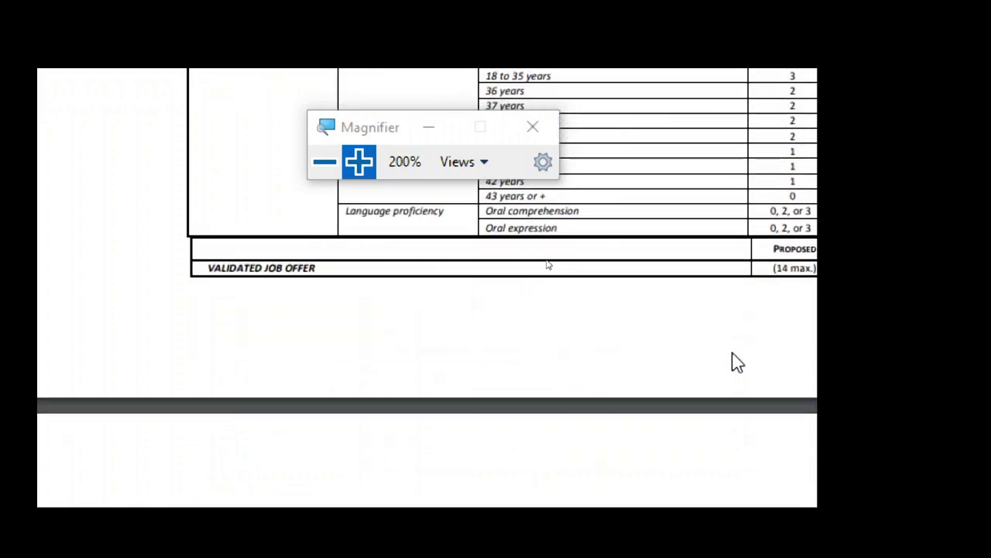
{"action": "scroll", "coordinate": [394, 255], "scroll_direction": "down", "scroll_amount": 3}
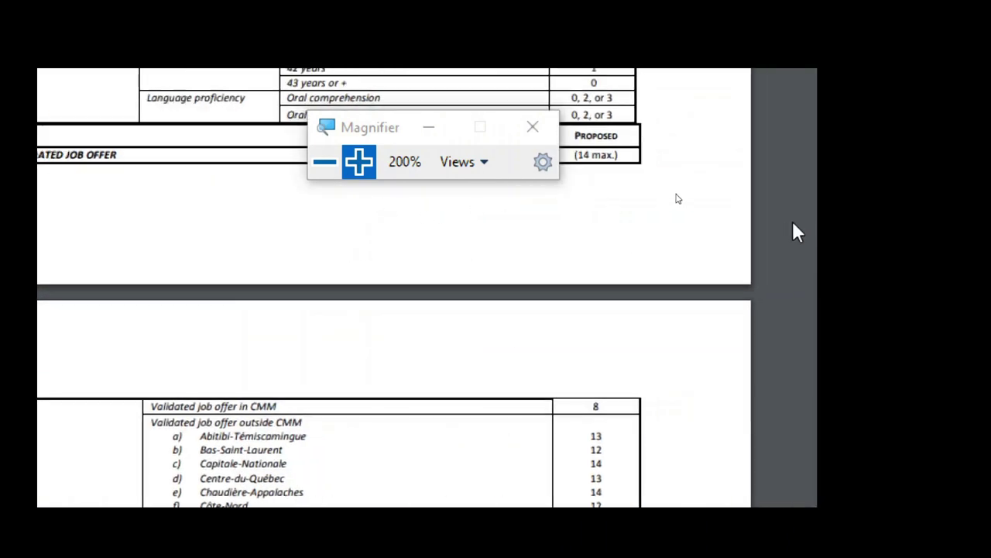
{"action": "scroll", "coordinate": [458, 248], "scroll_direction": "up", "scroll_amount": 2}
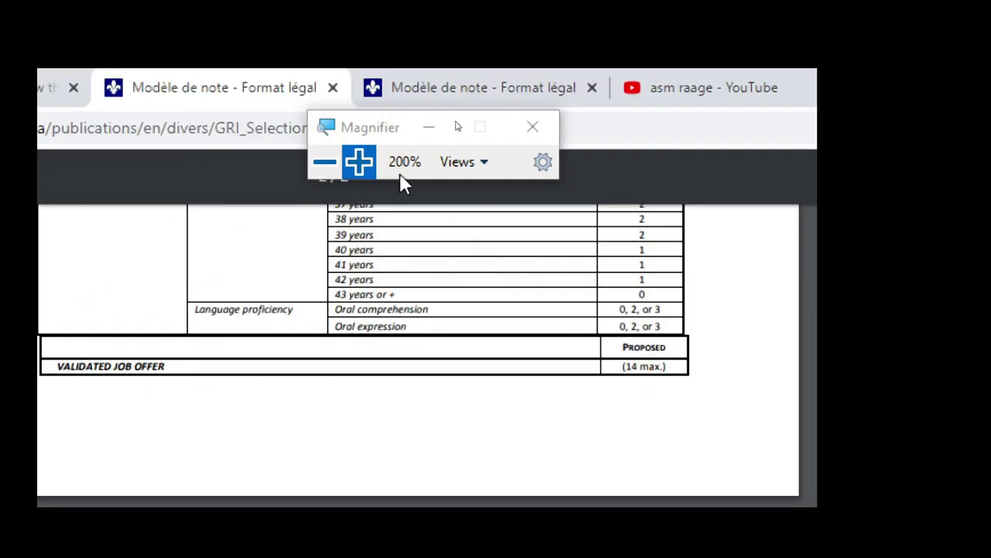
{"action": "left_click", "coordinate": [326, 165]}
- Switch to the selection factors tab and follow the 'financial self-sufficiency' glossary link
{"action": "left_click", "coordinate": [203, 78]}
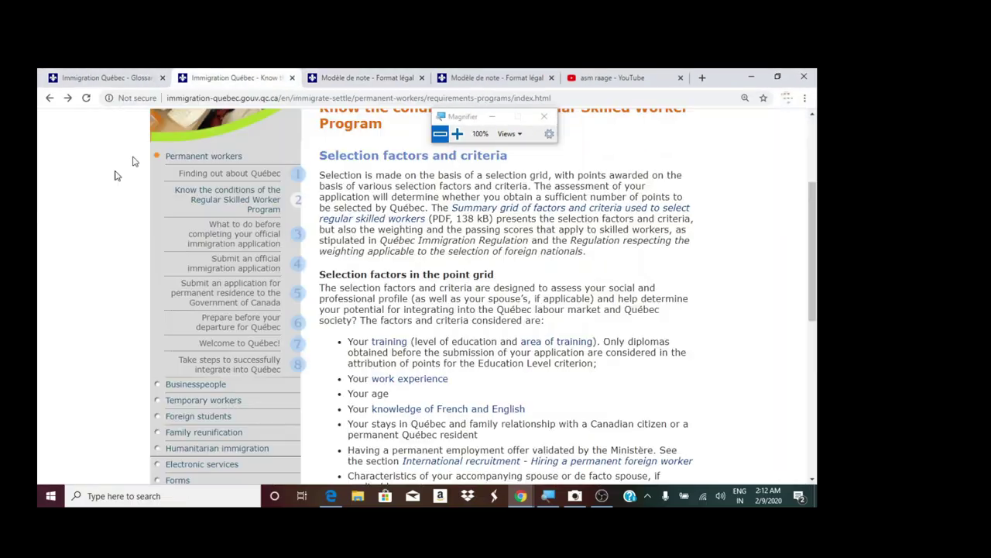
{"action": "scroll", "coordinate": [448, 383], "scroll_direction": "down", "scroll_amount": 3}
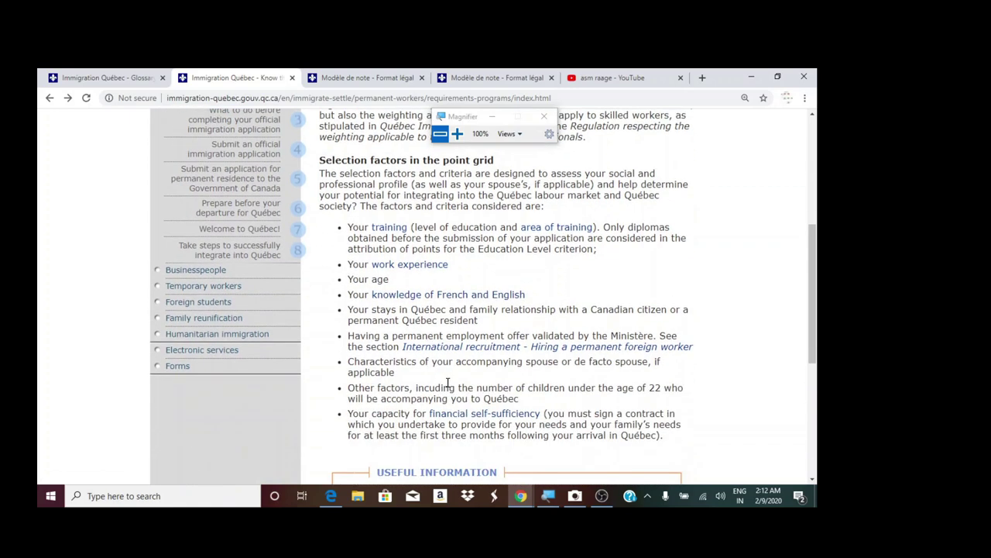
{"action": "scroll", "coordinate": [518, 451], "scroll_direction": "down", "scroll_amount": 1}
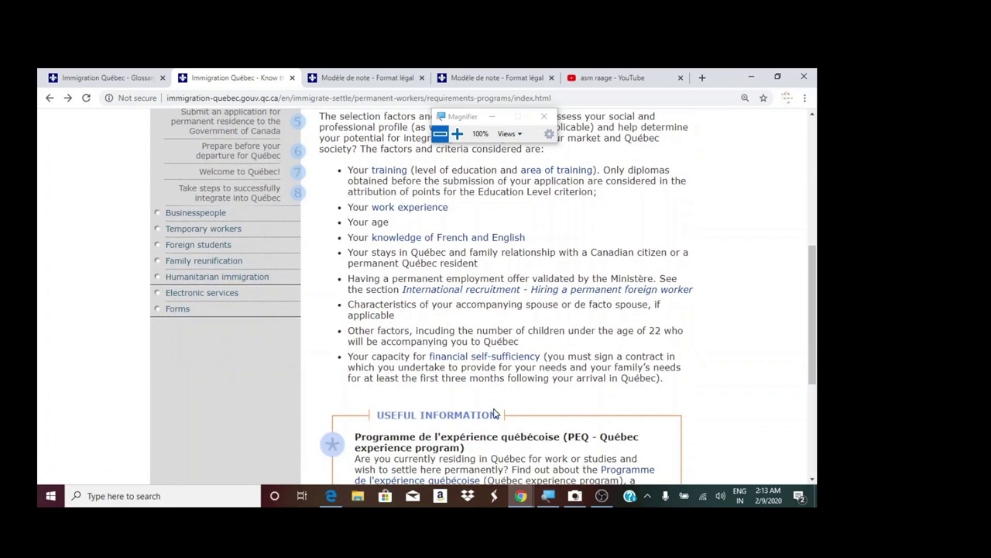
{"action": "left_click", "coordinate": [504, 358]}
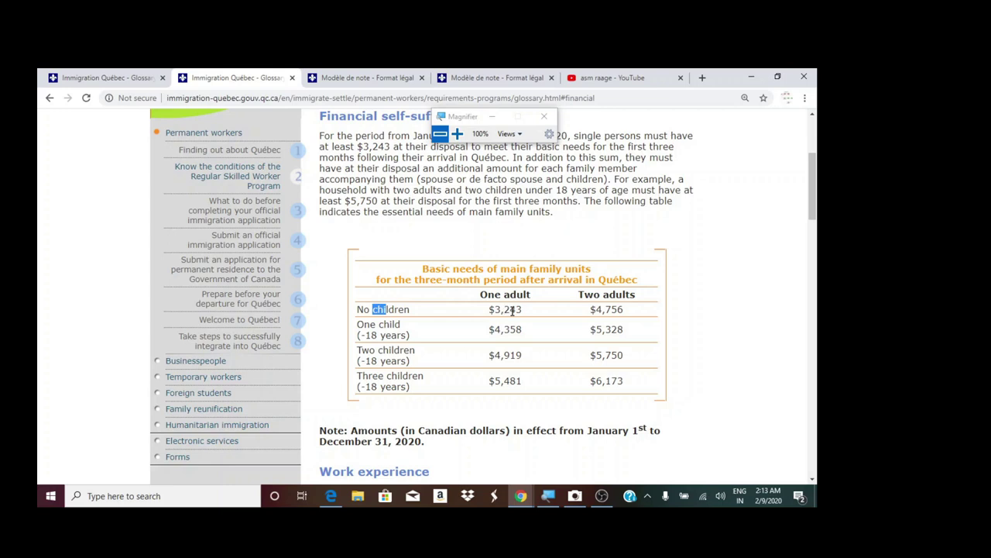
- Highlight the one-adult and two-adult amounts for no children and one child in the basic needs table
{"action": "left_click_drag", "start_coordinate": [525, 310], "coordinate": [493, 310]}
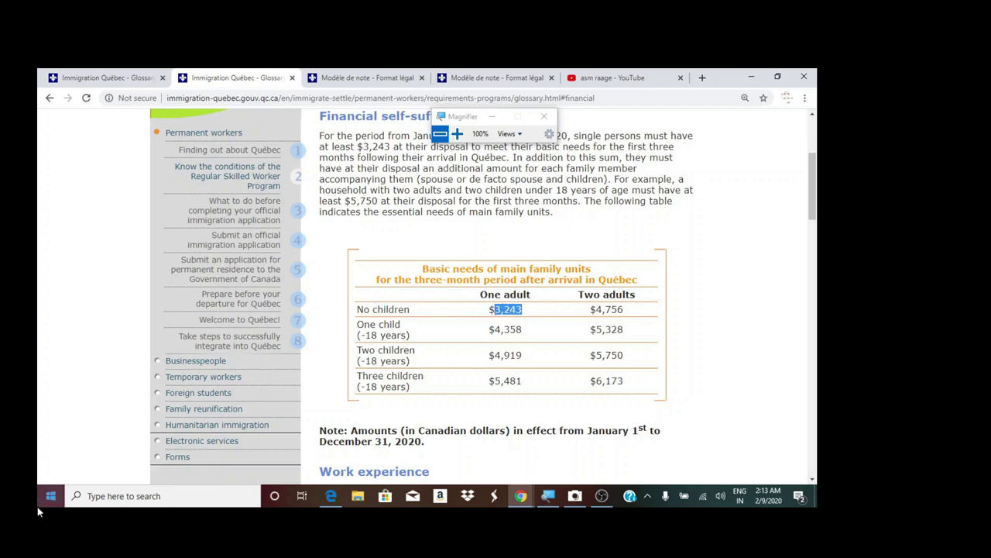
{"action": "left_click", "coordinate": [539, 310]}
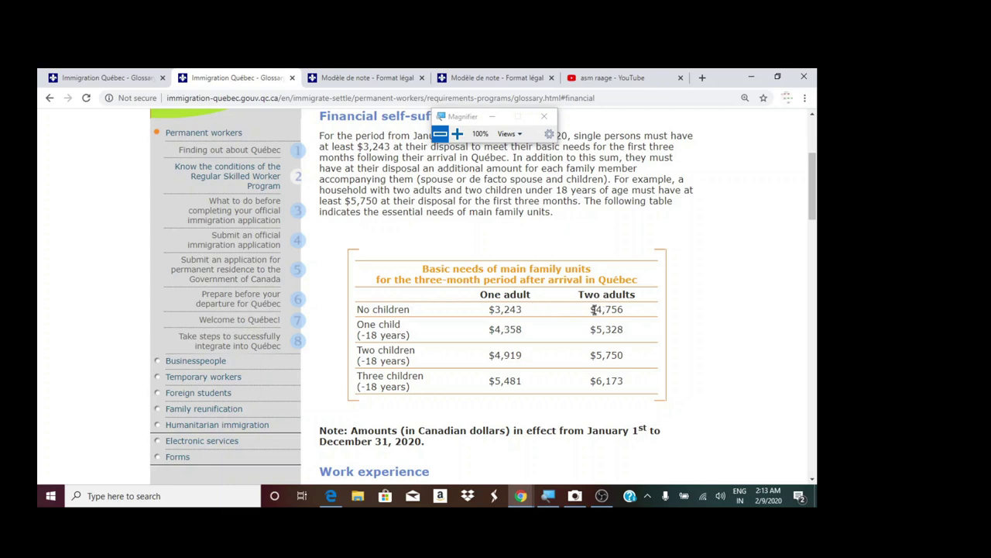
{"action": "left_click_drag", "start_coordinate": [593, 309], "coordinate": [621, 309]}
{"action": "left_click_drag", "start_coordinate": [365, 334], "coordinate": [380, 332]}
{"action": "left_click_drag", "start_coordinate": [528, 328], "coordinate": [496, 326]}
{"action": "left_click_drag", "start_coordinate": [598, 329], "coordinate": [604, 329]}
- Go back to the requirements page and open 'Submit an official immigration application' from the sidebar
{"action": "scroll", "coordinate": [459, 347], "scroll_direction": "down", "scroll_amount": 15}
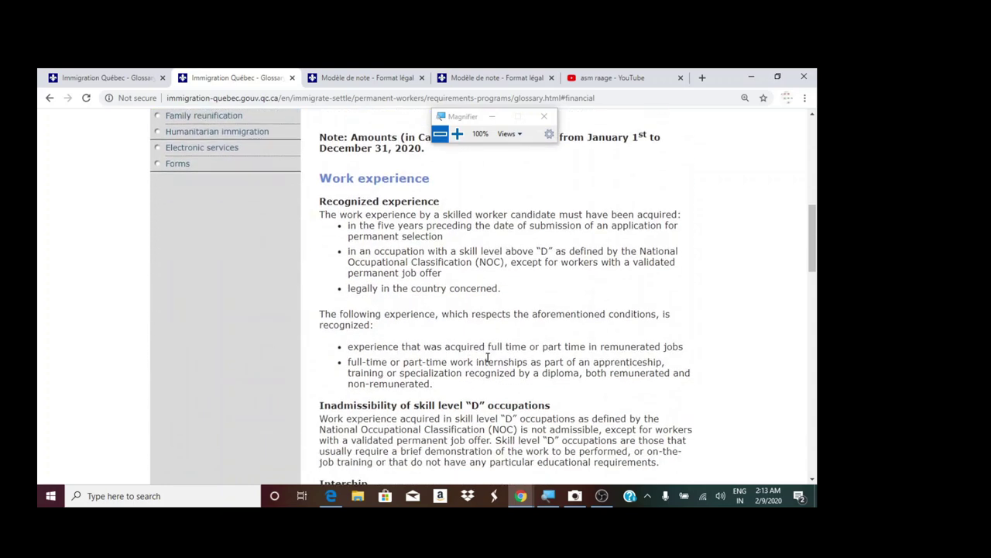
{"action": "scroll", "coordinate": [484, 361], "scroll_direction": "down", "scroll_amount": 3}
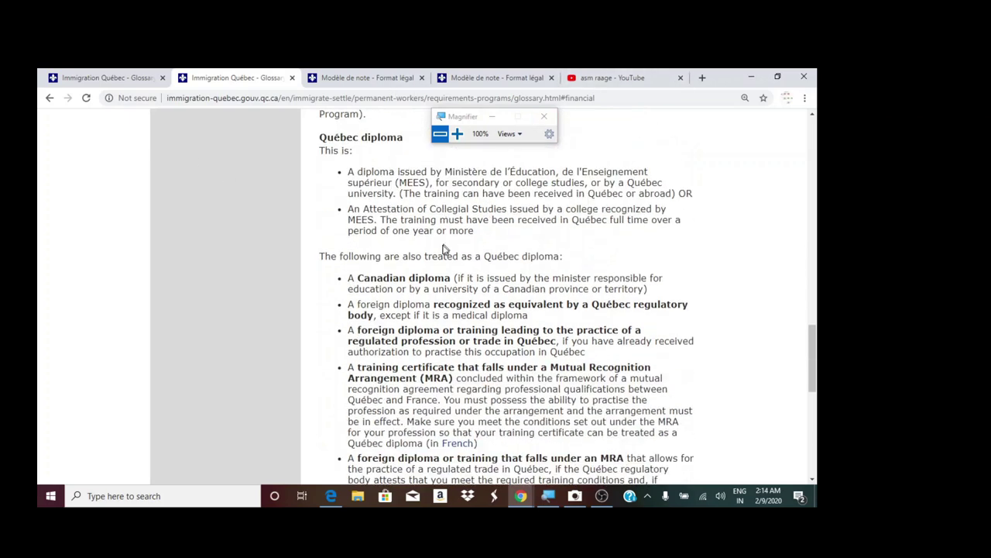
{"action": "left_click", "coordinate": [49, 97]}
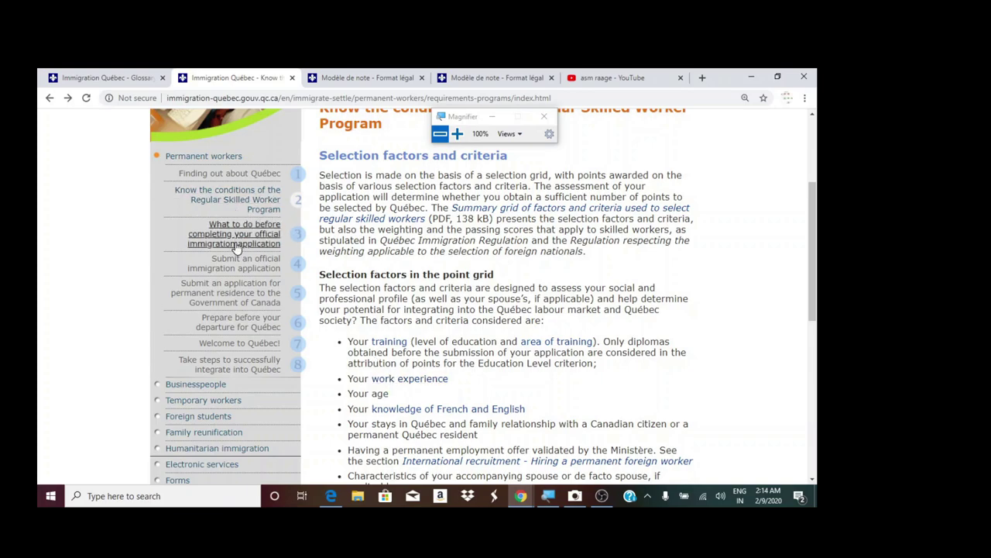
{"action": "left_click", "coordinate": [456, 134]}
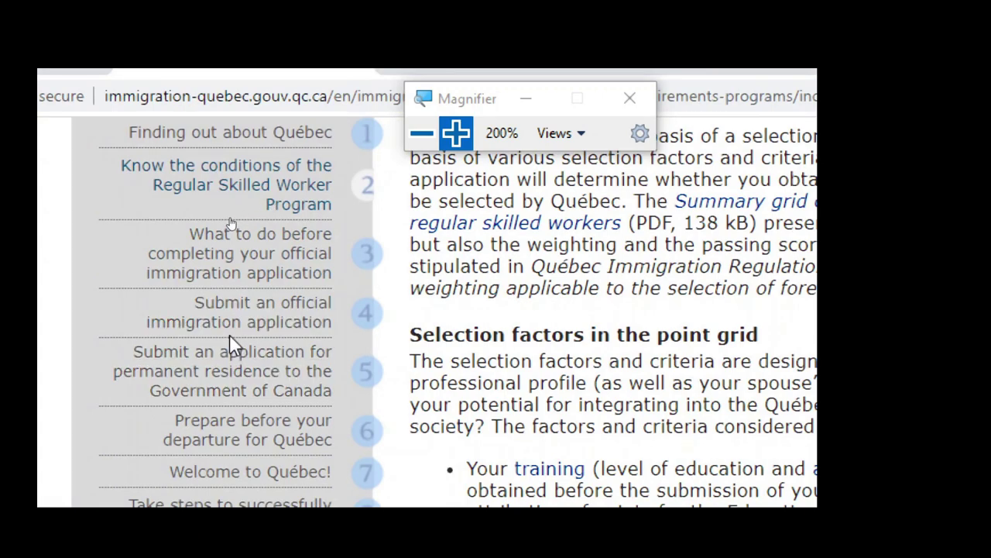
{"action": "left_click", "coordinate": [261, 324]}
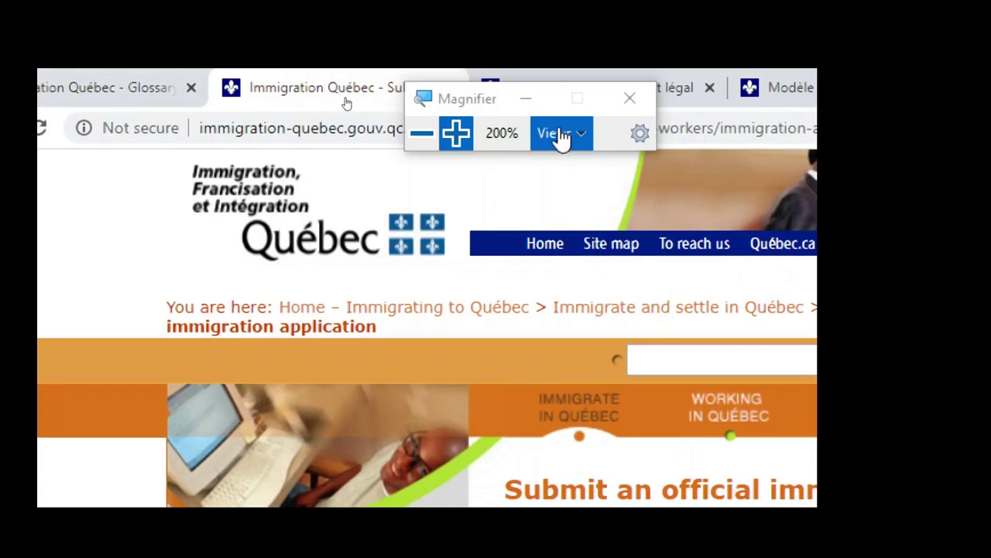
- Follow the 'Arrima portal' link, then 'Access Arrima' to reach the Queue-it traffic-light captcha
{"action": "left_click", "coordinate": [424, 136]}
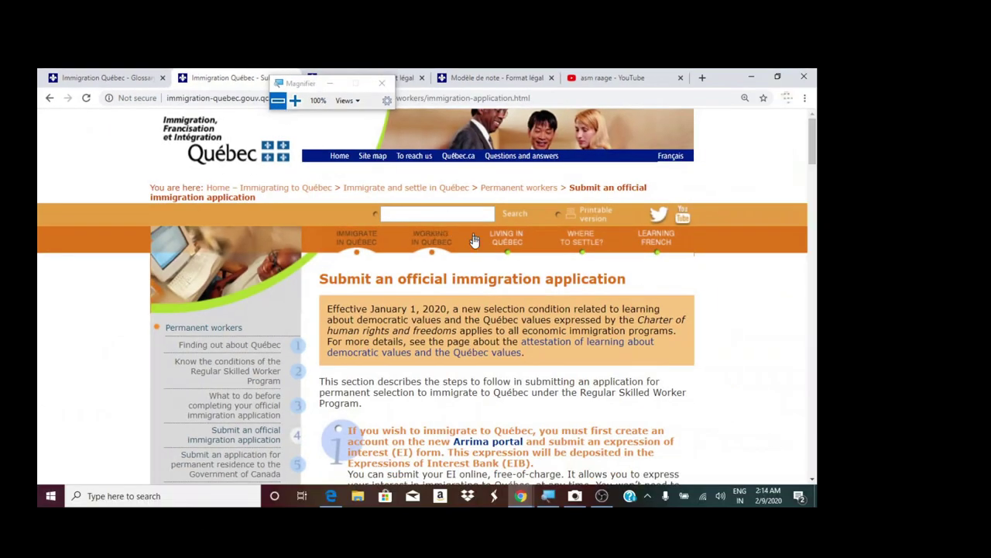
{"action": "scroll", "coordinate": [457, 271], "scroll_direction": "down", "scroll_amount": 3}
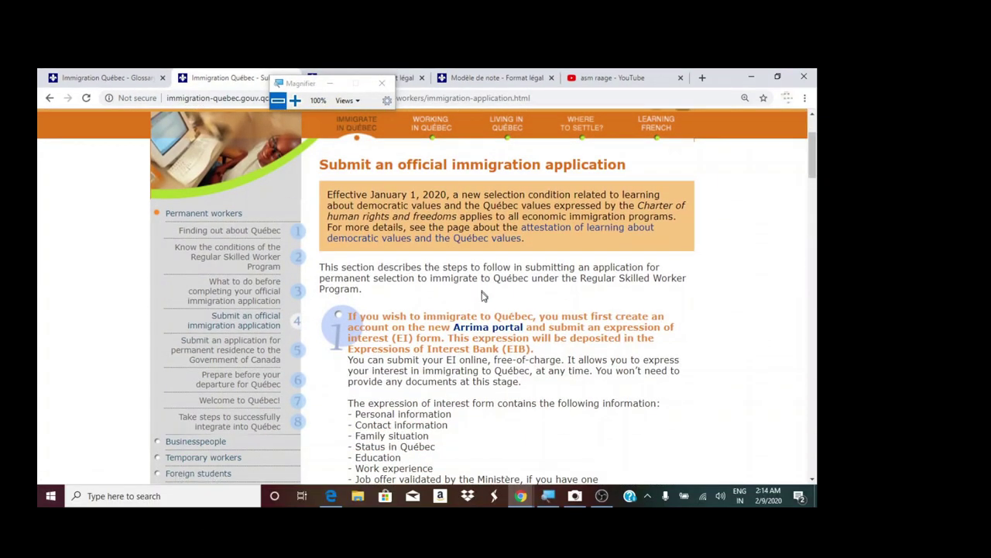
{"action": "left_click", "coordinate": [297, 101]}
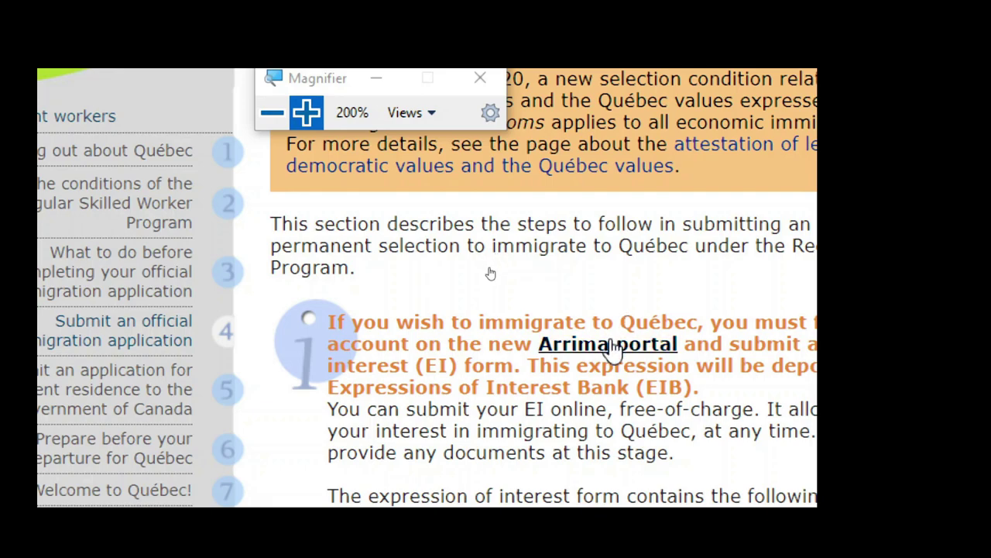
{"action": "left_click", "coordinate": [611, 350]}
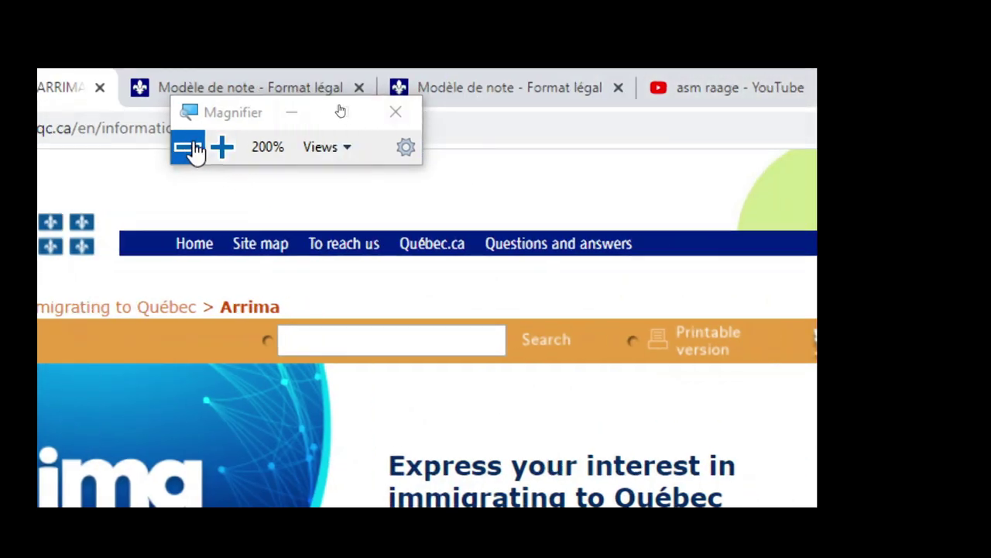
{"action": "left_click", "coordinate": [223, 147]}
{"action": "scroll", "coordinate": [505, 236], "scroll_direction": "down", "scroll_amount": 2}
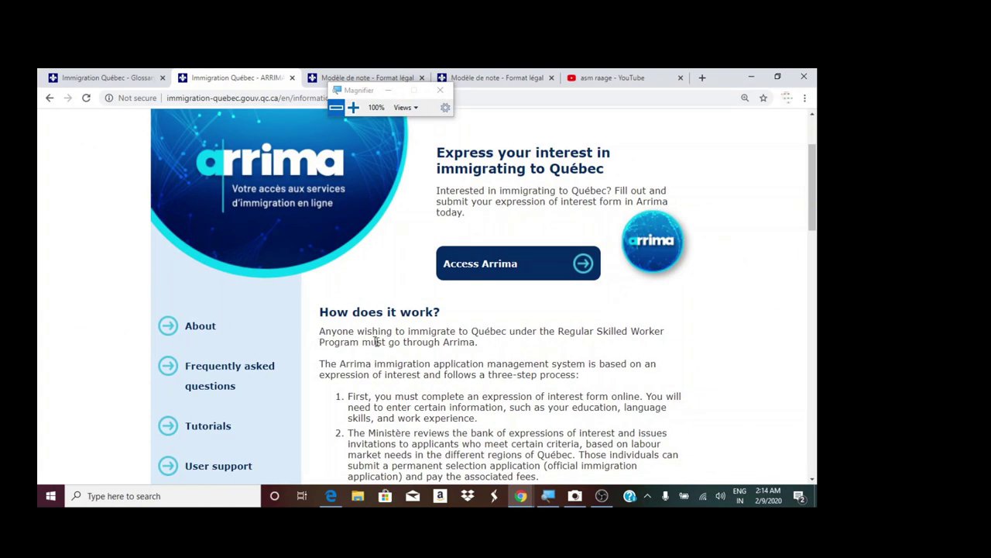
{"action": "left_click", "coordinate": [480, 271]}
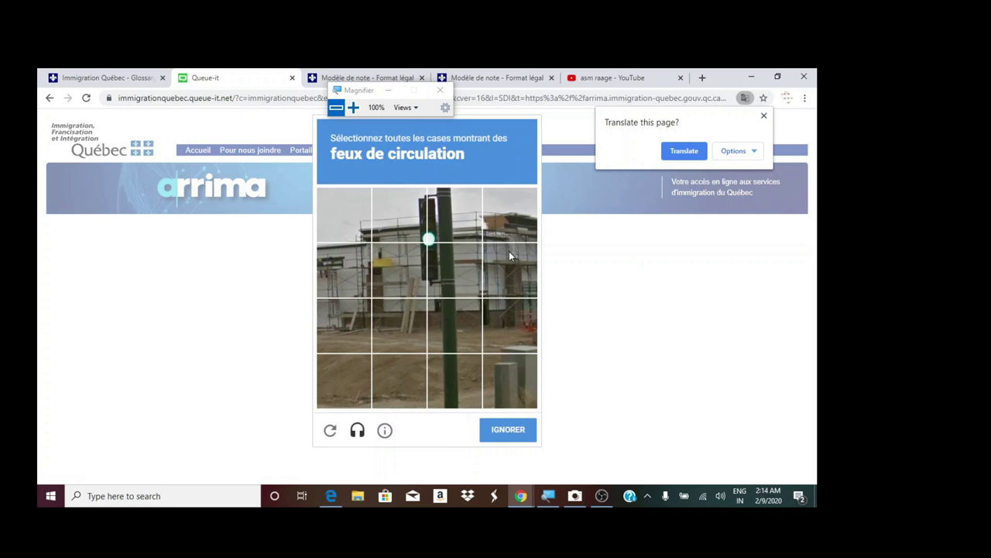
- Translate the queue page to English, tick the traffic-light tiles and submit with VALIDER
{"action": "left_click", "coordinate": [684, 151]}
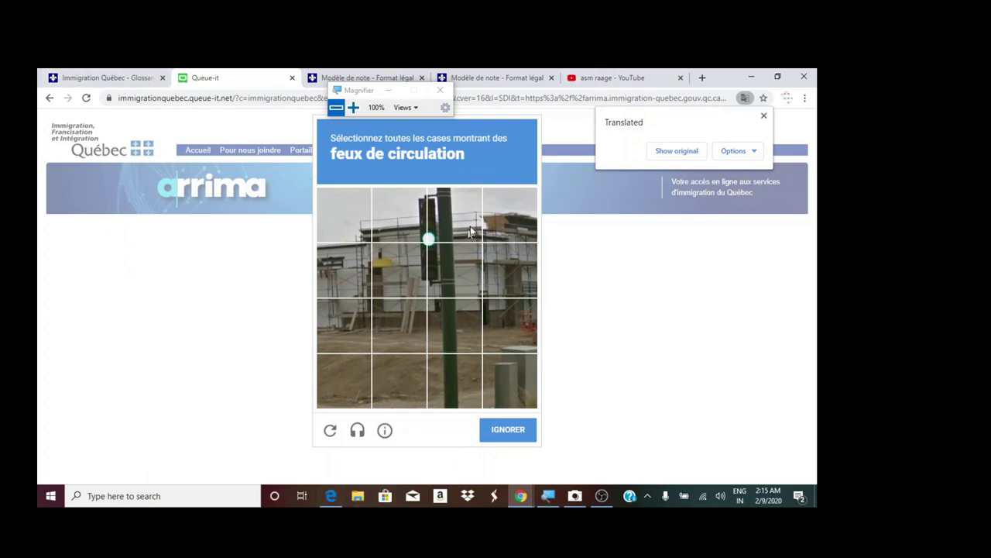
{"action": "left_click", "coordinate": [431, 236]}
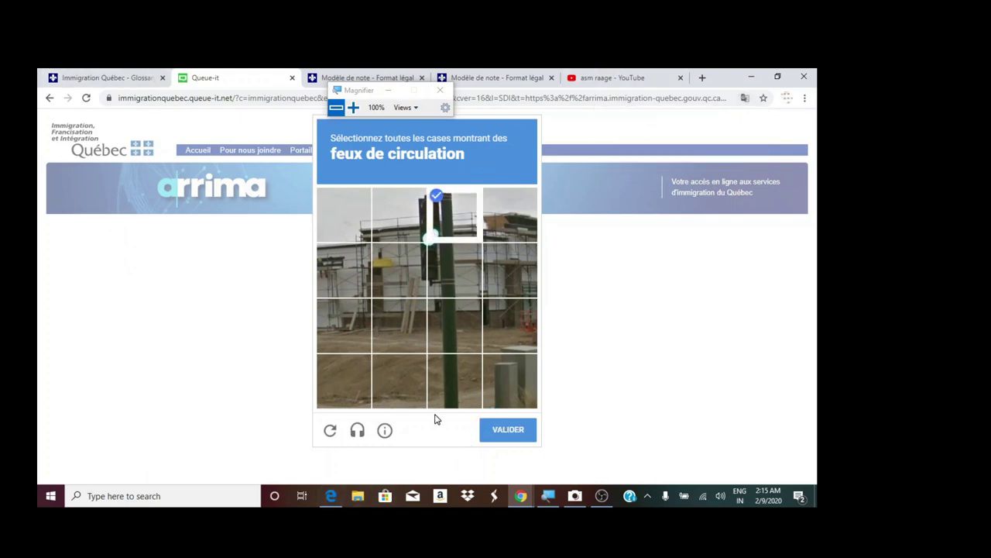
{"action": "left_click", "coordinate": [396, 230]}
{"action": "left_click", "coordinate": [348, 278]}
{"action": "left_click", "coordinate": [384, 286]}
{"action": "left_click", "coordinate": [363, 332]}
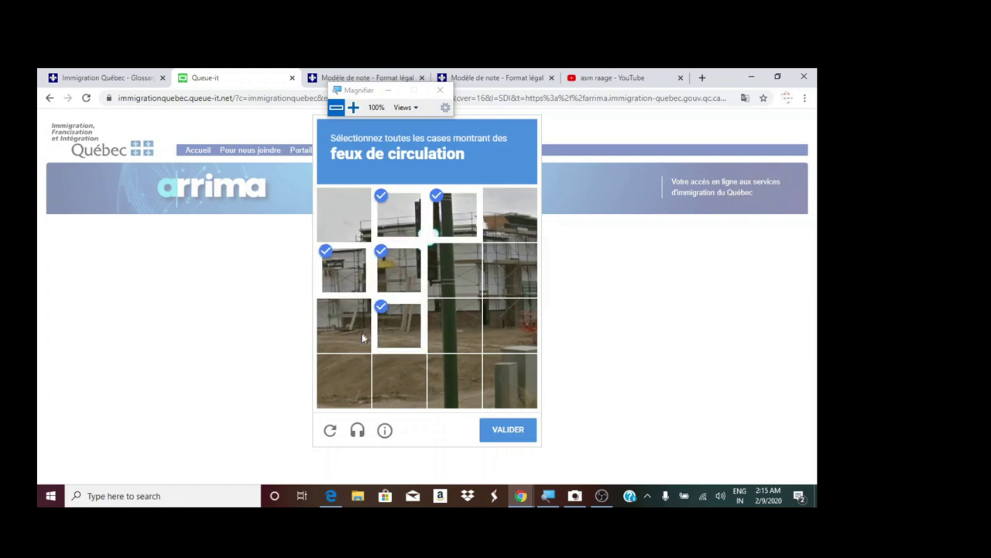
{"action": "left_click", "coordinate": [393, 329]}
{"action": "left_click", "coordinate": [382, 388]}
{"action": "left_click", "coordinate": [382, 387]}
{"action": "left_click", "coordinate": [455, 379]}
{"action": "left_click", "coordinate": [455, 325]}
{"action": "left_click", "coordinate": [510, 318]}
{"action": "left_click", "coordinate": [510, 270]}
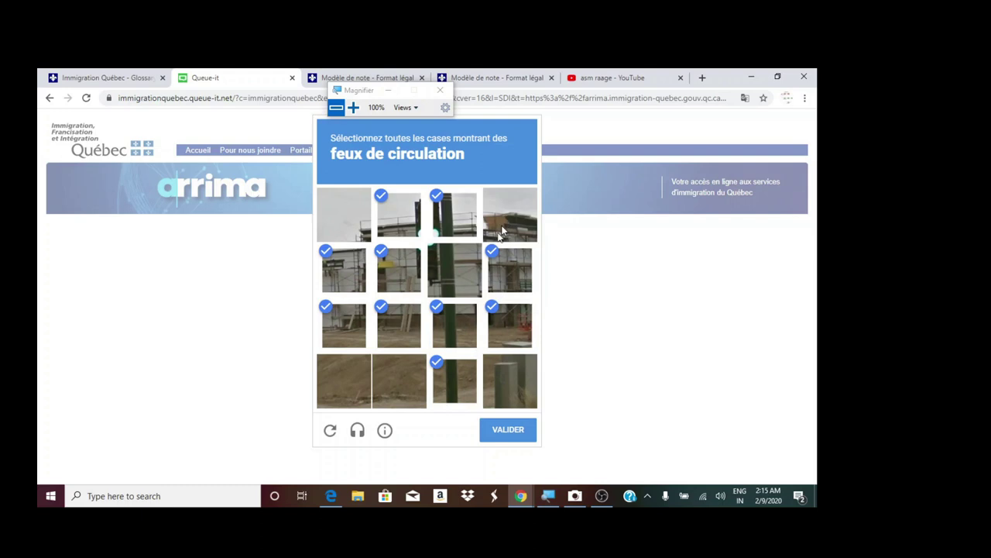
{"action": "left_click", "coordinate": [506, 216]}
{"action": "left_click", "coordinate": [455, 269]}
{"action": "left_click", "coordinate": [510, 429]}
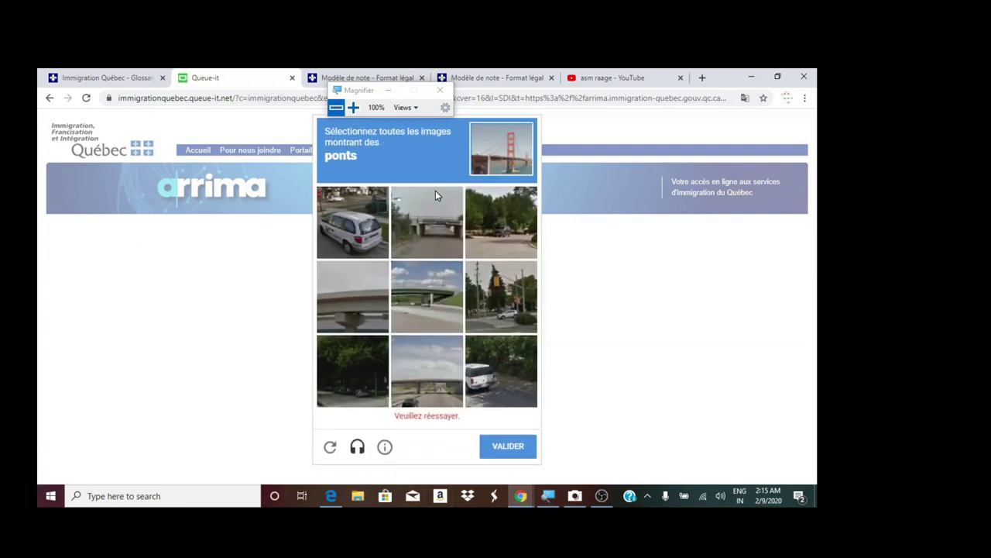
- Tick the four bridge tiles and submit with VALIDER to join the virtual waiting room
{"action": "left_click", "coordinate": [353, 237]}
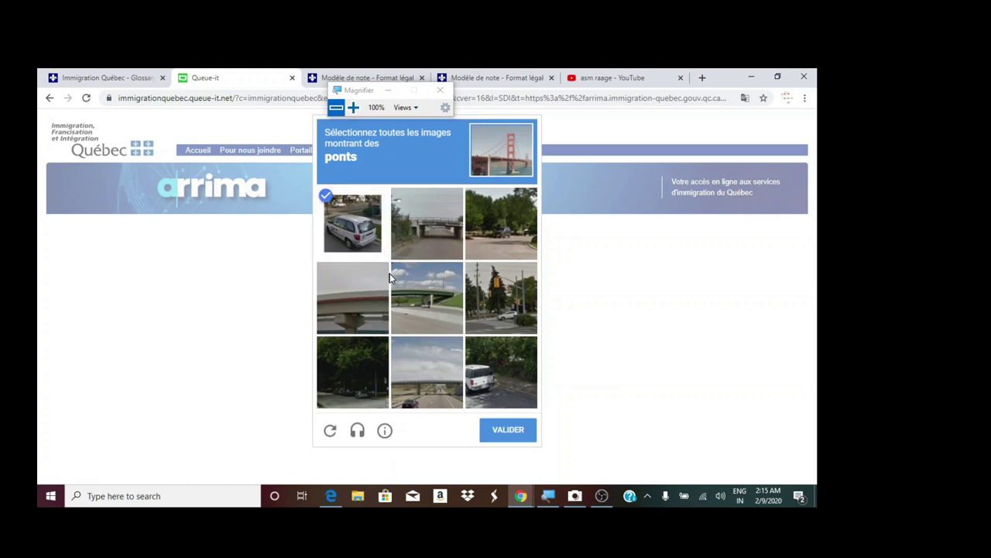
{"action": "left_click", "coordinate": [364, 231]}
{"action": "left_click", "coordinate": [410, 241]}
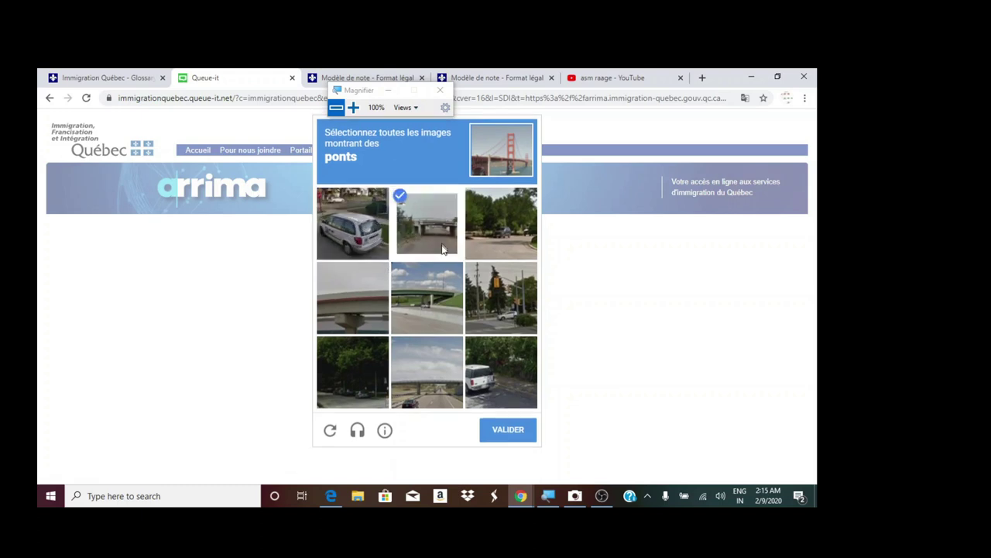
{"action": "left_click", "coordinate": [437, 301]}
{"action": "left_click", "coordinate": [424, 403]}
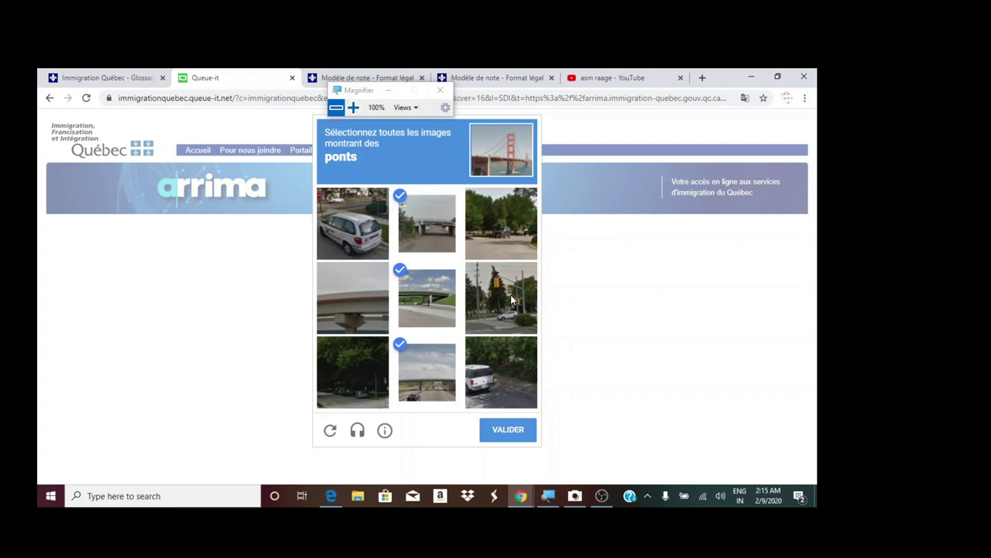
{"action": "left_click", "coordinate": [362, 312]}
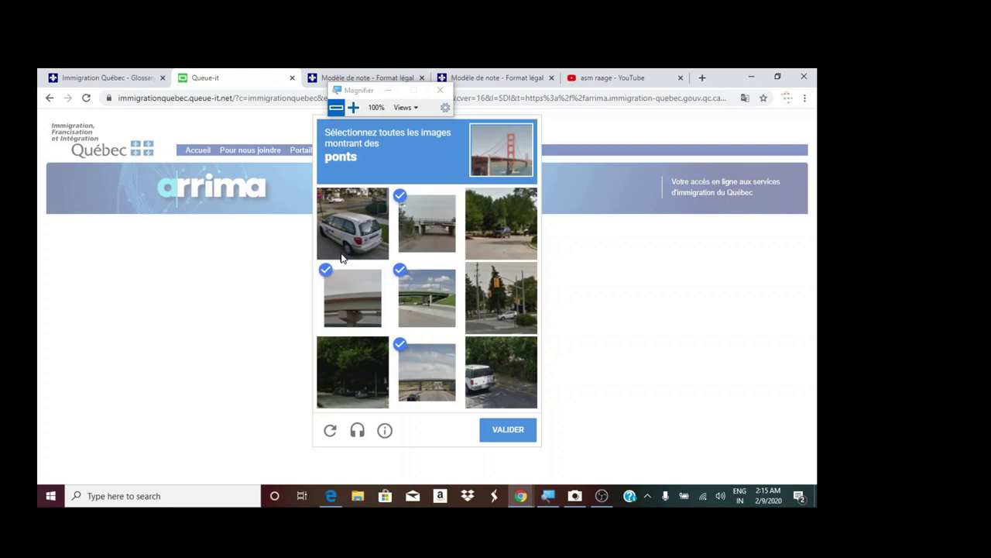
{"action": "left_click", "coordinate": [507, 429]}
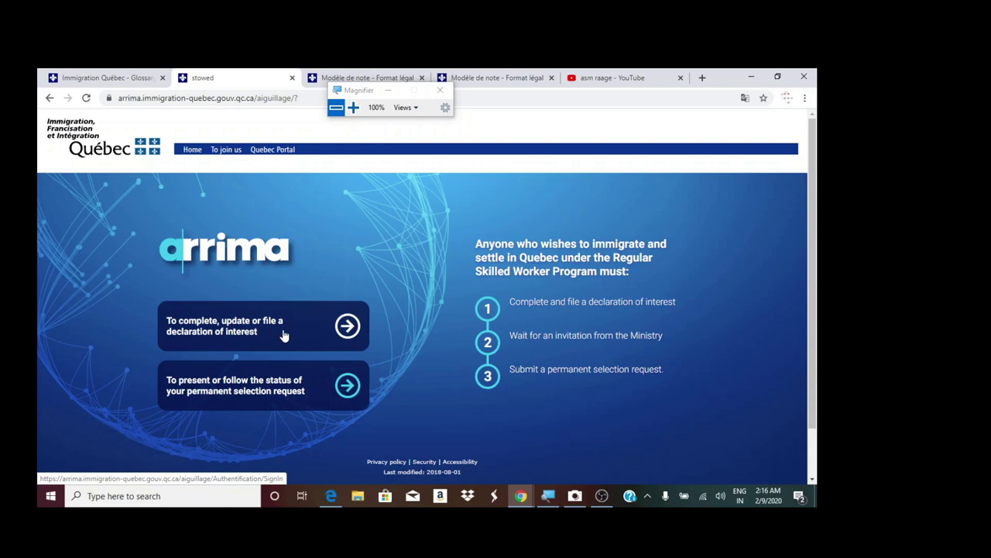
- Try the declaration of interest button, then return to the Arrima landing page
{"action": "left_click", "coordinate": [341, 332]}
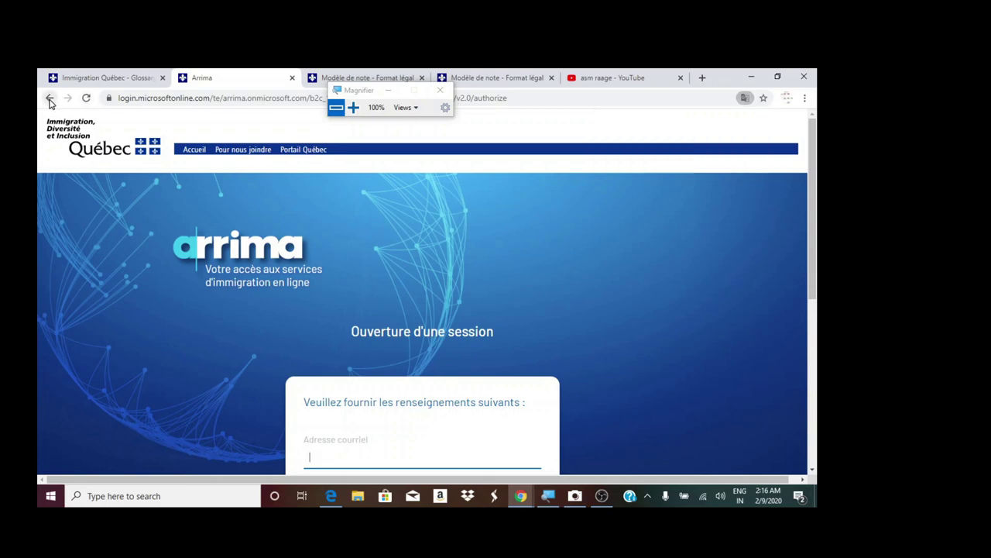
{"action": "left_click", "coordinate": [49, 98]}
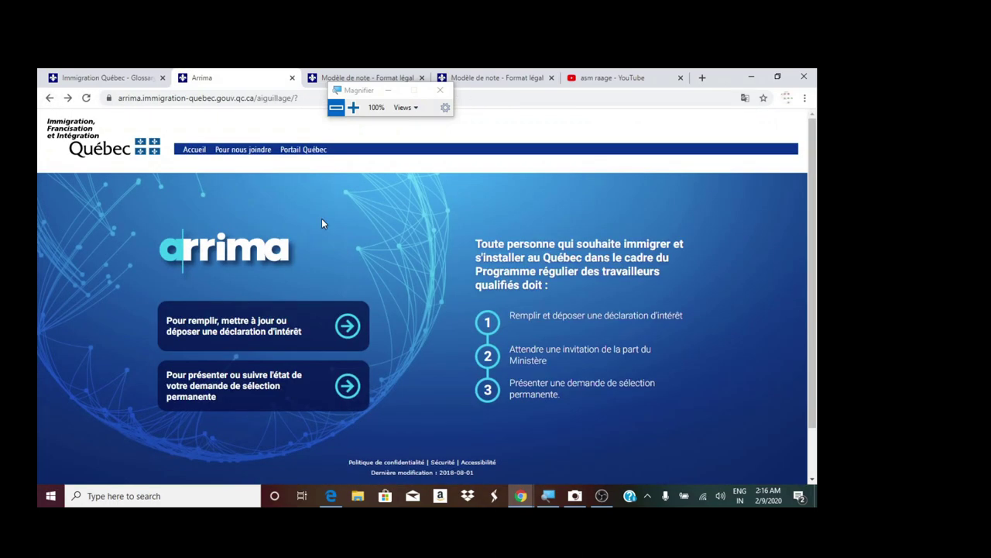
{"action": "left_click", "coordinate": [353, 107]}
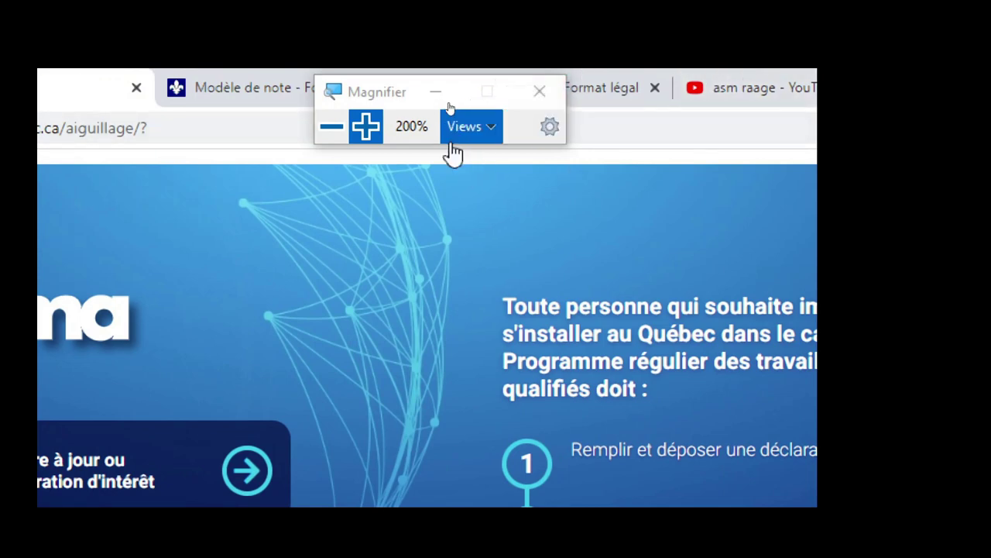
{"action": "left_click", "coordinate": [332, 126]}
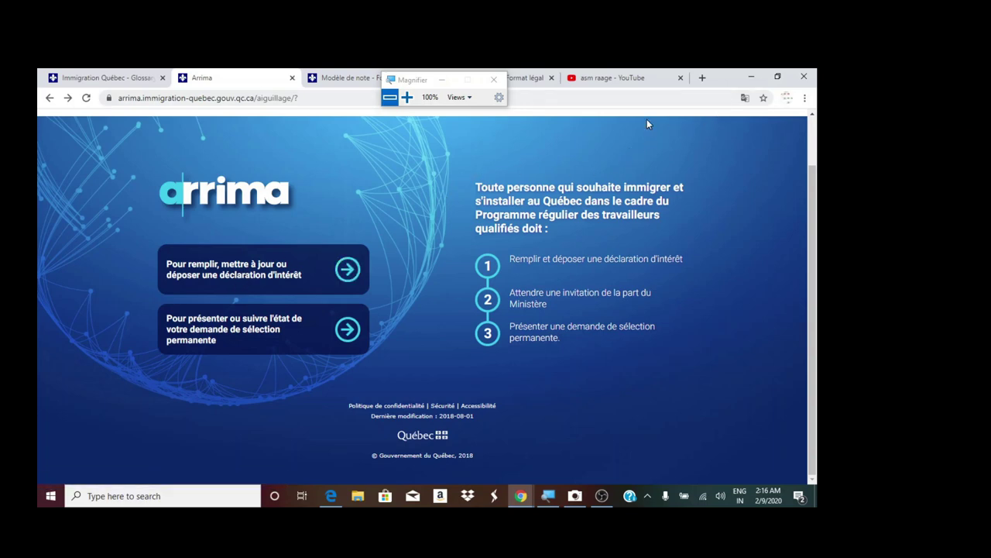
{"action": "left_click", "coordinate": [406, 97]}
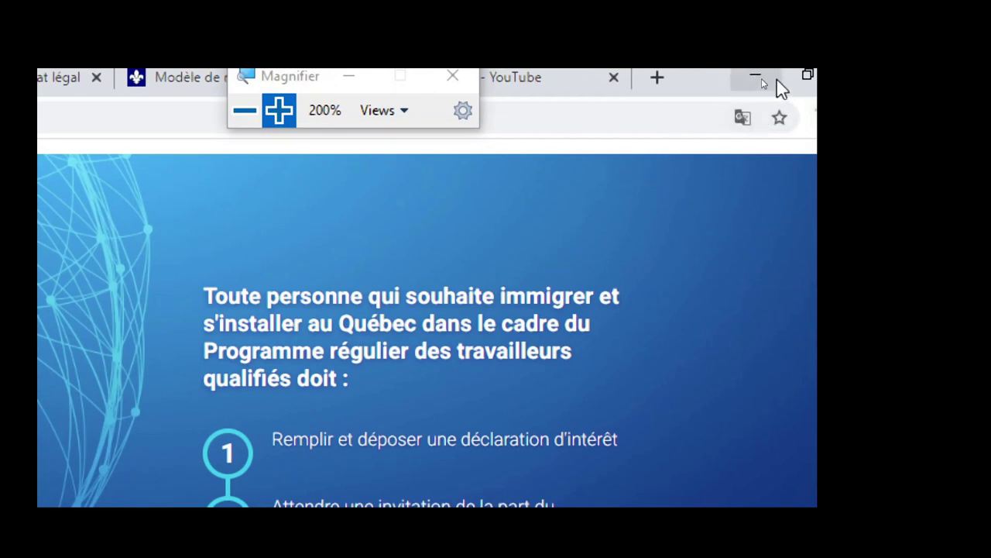
- Translate the Arrima welcome page to English and open the declaration of interest sign-in page
{"action": "left_click", "coordinate": [745, 120]}
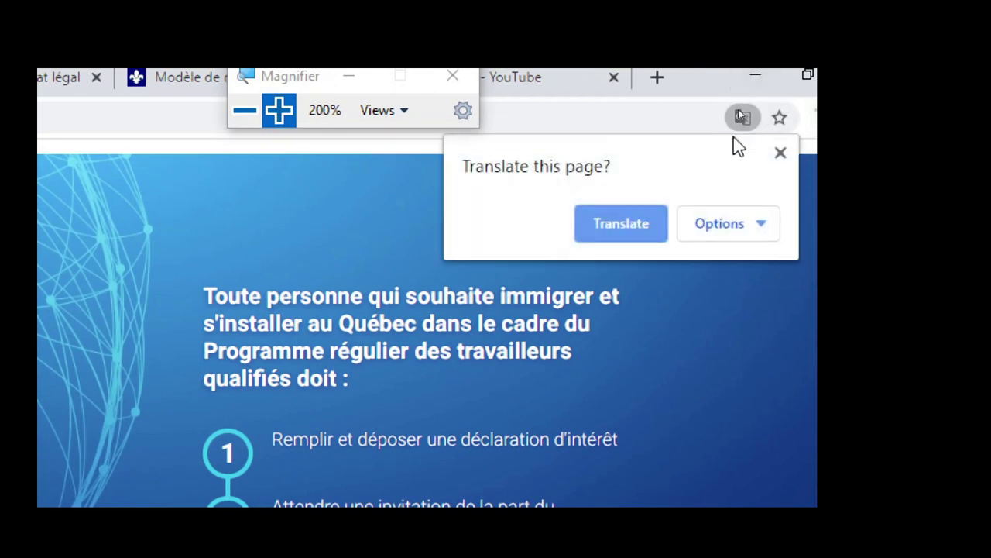
{"action": "left_click", "coordinate": [619, 220]}
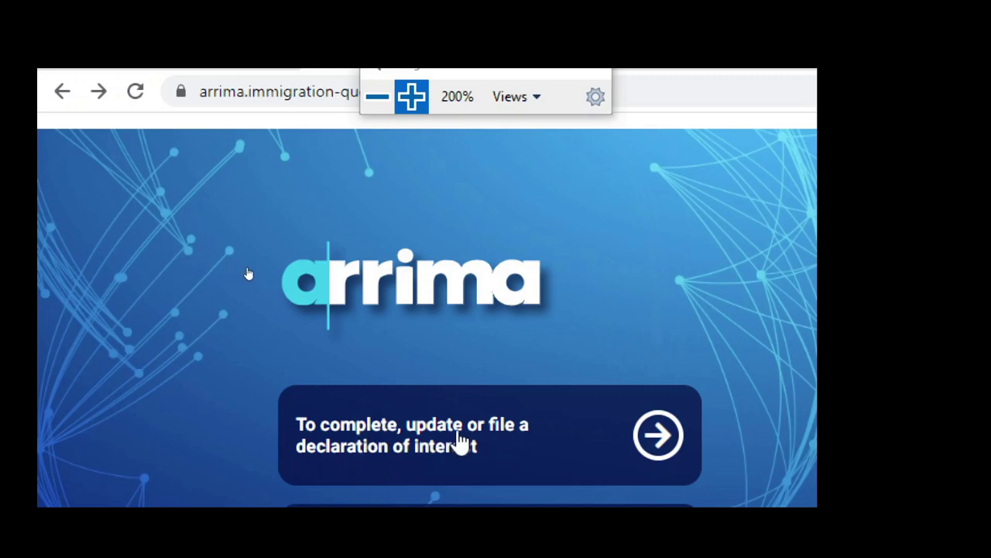
{"action": "left_click", "coordinate": [633, 467]}
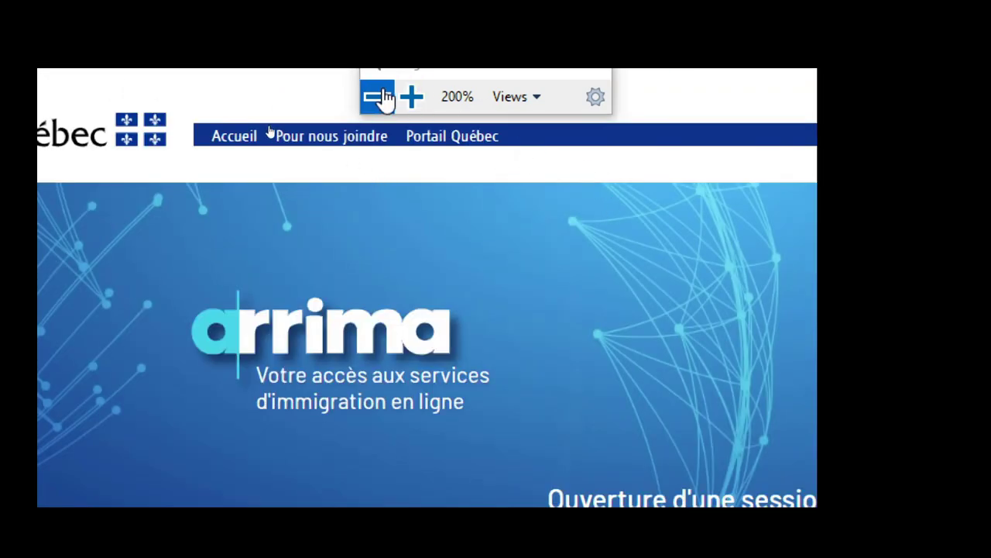
{"action": "left_click", "coordinate": [377, 96]}
{"action": "scroll", "coordinate": [346, 303], "scroll_direction": "down", "scroll_amount": 3}
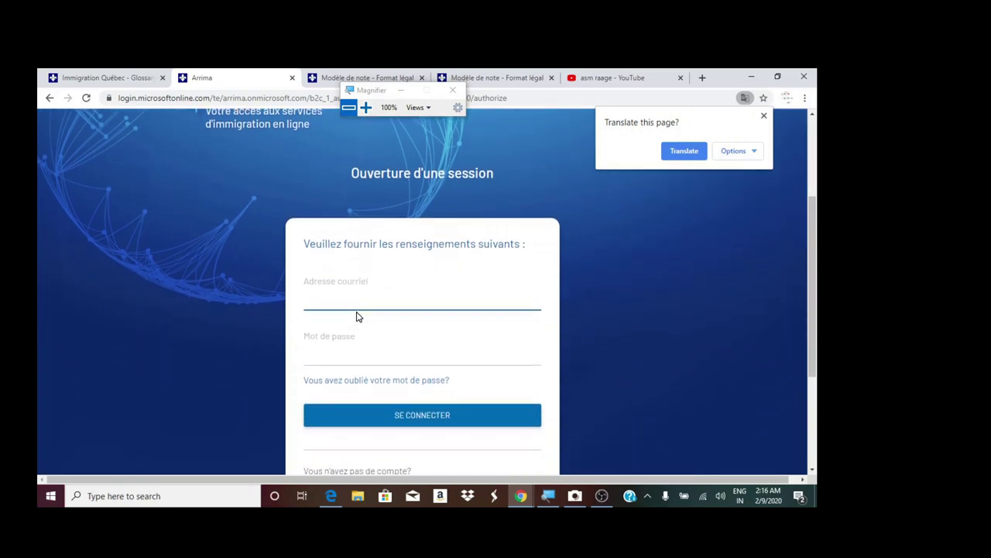
- Translate the Arrima sign-in page into English
{"action": "left_click", "coordinate": [683, 153]}
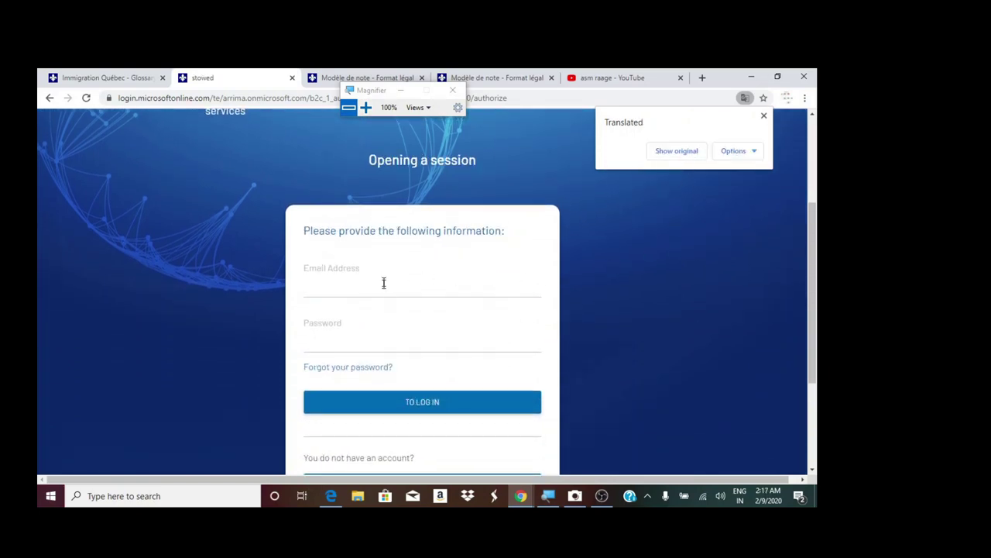
{"action": "scroll", "coordinate": [385, 292], "scroll_direction": "down", "scroll_amount": 2}
{"action": "scroll", "coordinate": [409, 292], "scroll_direction": "up", "scroll_amount": 2}
{"action": "scroll", "coordinate": [421, 285], "scroll_direction": "down", "scroll_amount": 1}
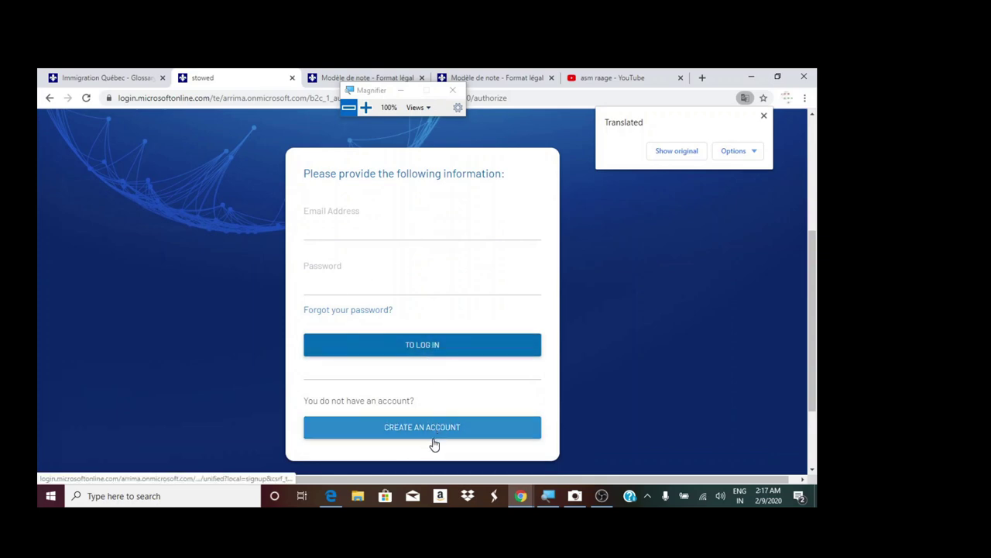
- Go to the CREATE AN ACCOUNT registration page
{"action": "left_click", "coordinate": [366, 107]}
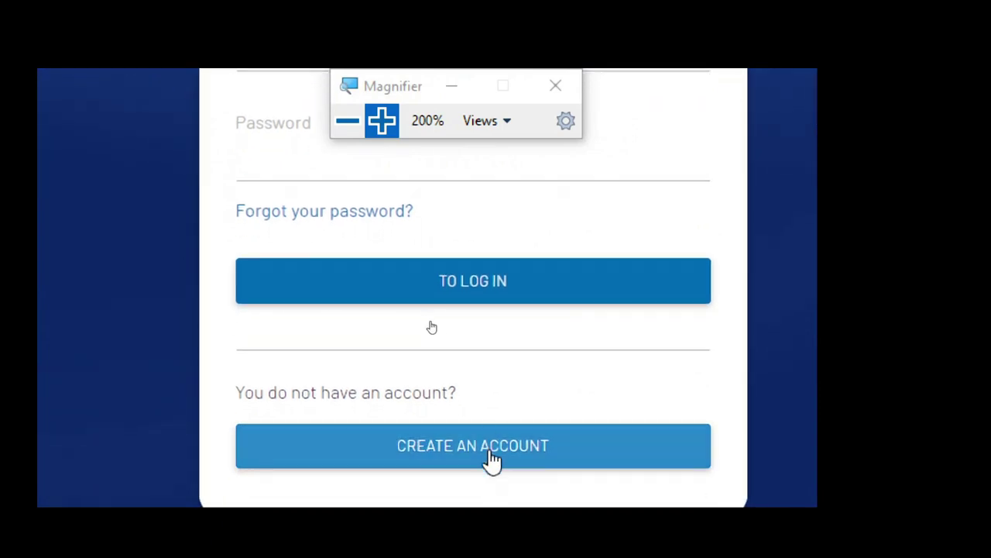
{"action": "left_click", "coordinate": [493, 460]}
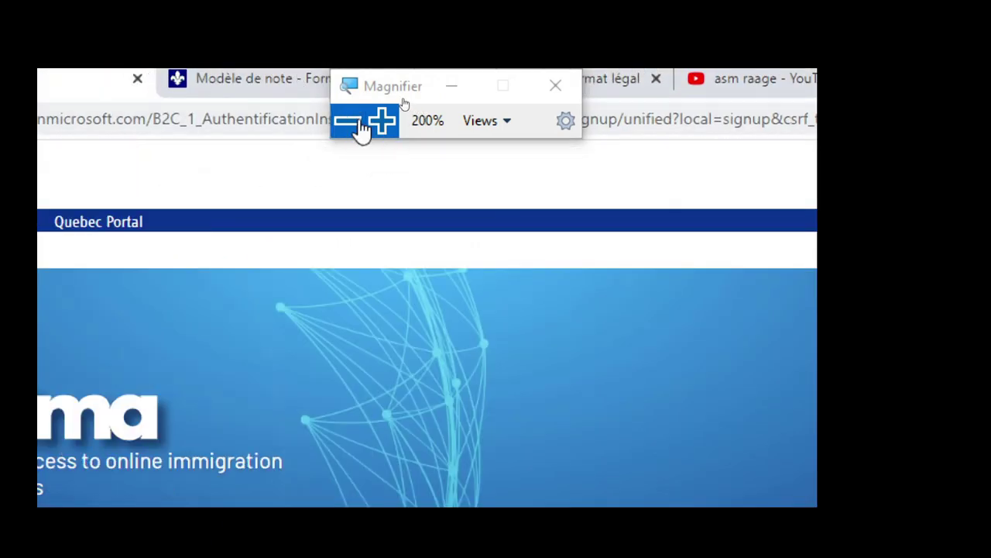
{"action": "left_click", "coordinate": [347, 120]}
- Fill the Email Address field with the saved autofill email address
{"action": "scroll", "coordinate": [434, 271], "scroll_direction": "down", "scroll_amount": 2}
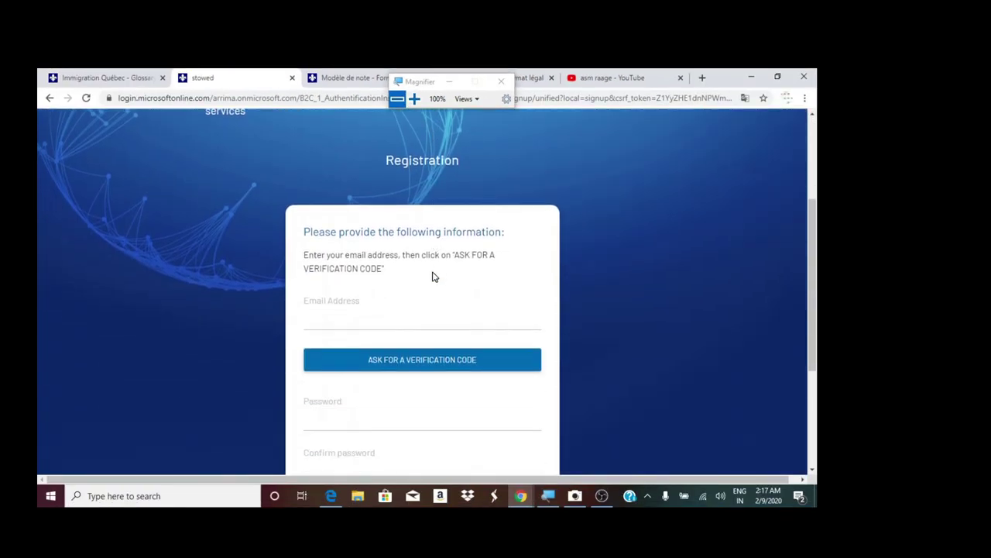
{"action": "left_click", "coordinate": [355, 319]}
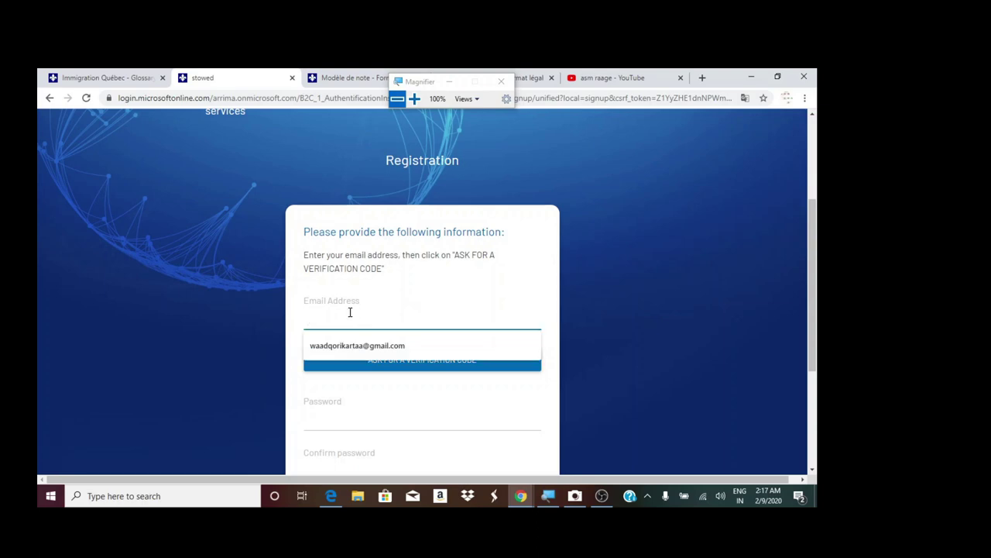
{"action": "left_click", "coordinate": [397, 346]}
{"action": "left_click", "coordinate": [397, 411]}
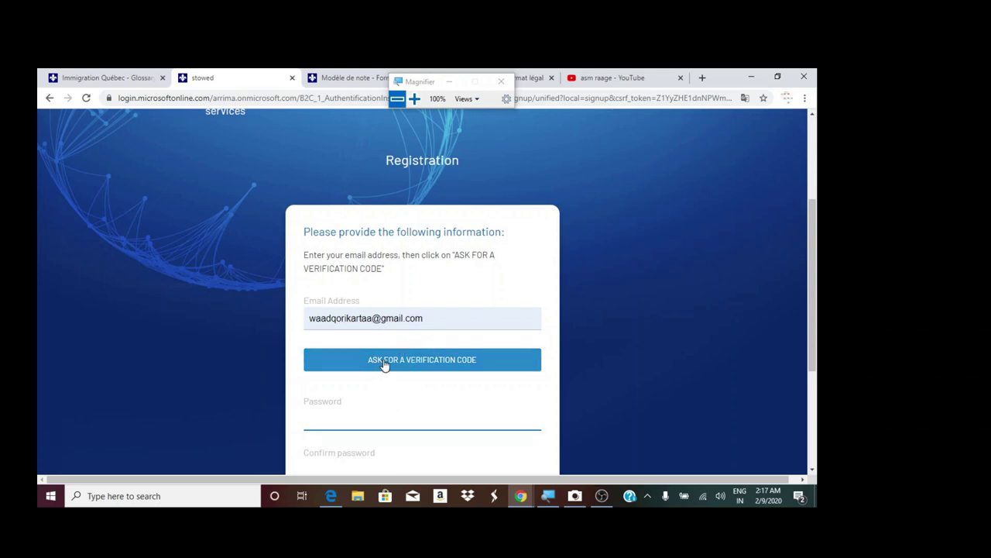
- Request a verification code for that email, then start a new browser tab
{"action": "left_click", "coordinate": [437, 367]}
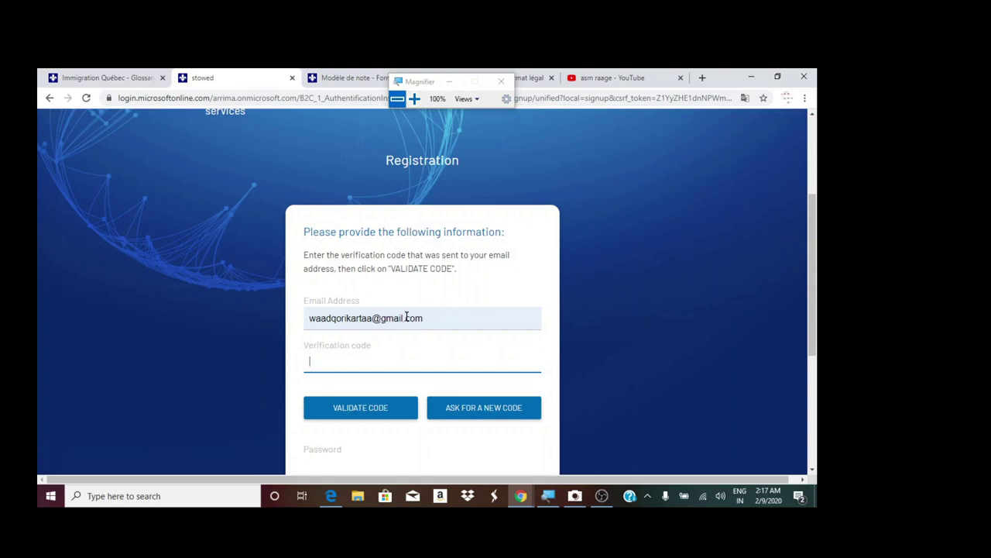
{"action": "left_click_drag", "start_coordinate": [326, 318], "coordinate": [424, 318]}
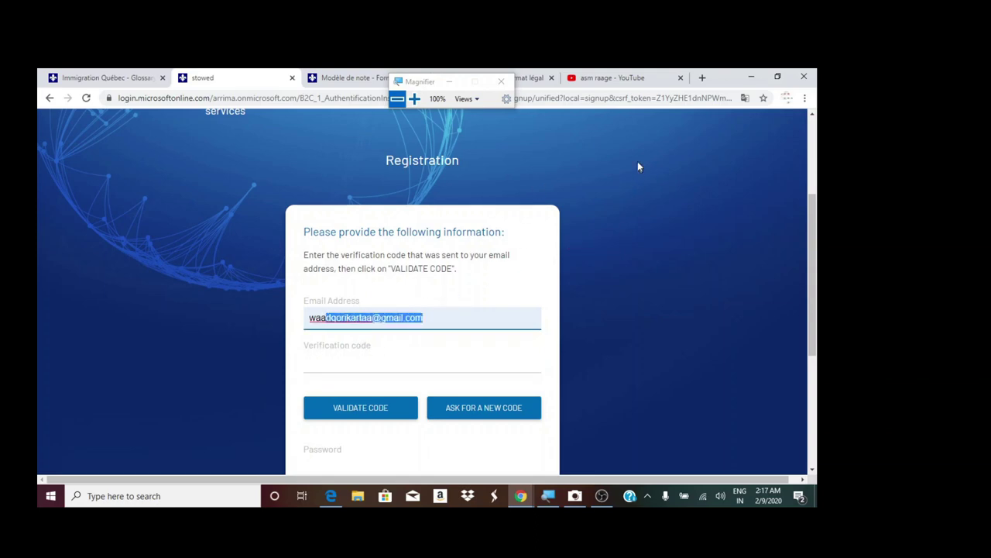
{"action": "left_click", "coordinate": [703, 77]}
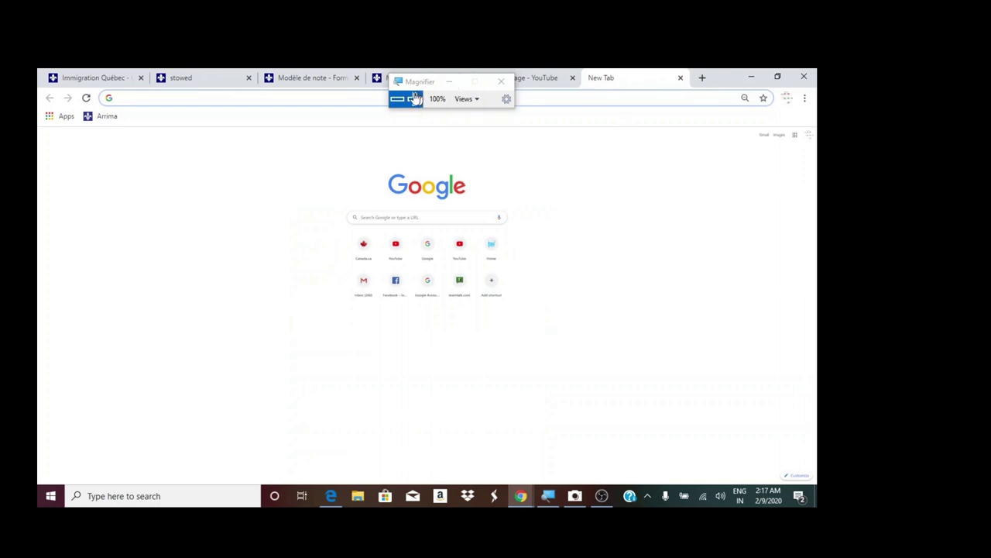
- Go to the Gmail inbox via 'gm' and view the 'Code de vérification' email
{"action": "left_click_drag", "start_coordinate": [395, 90], "coordinate": [69, 354]}
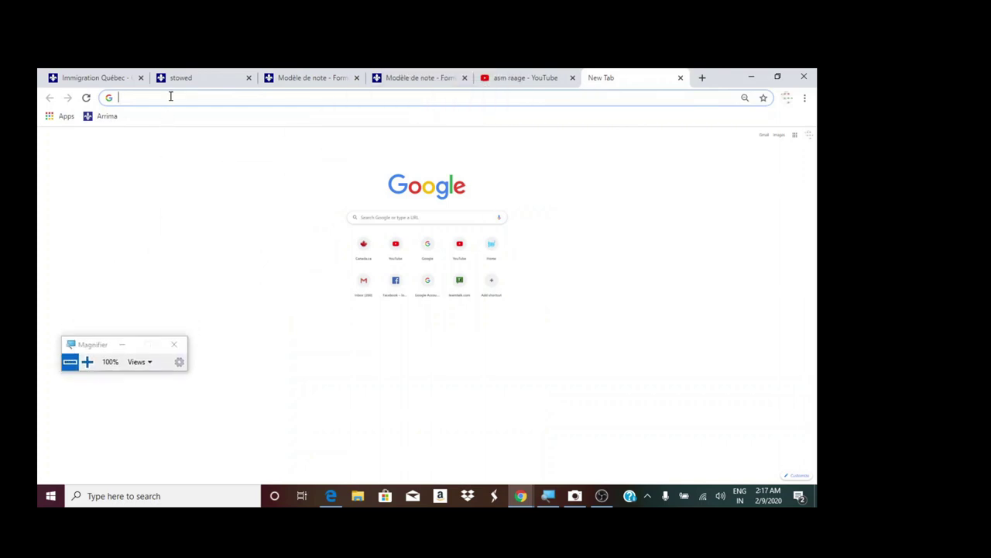
{"action": "type", "text": "gm"}
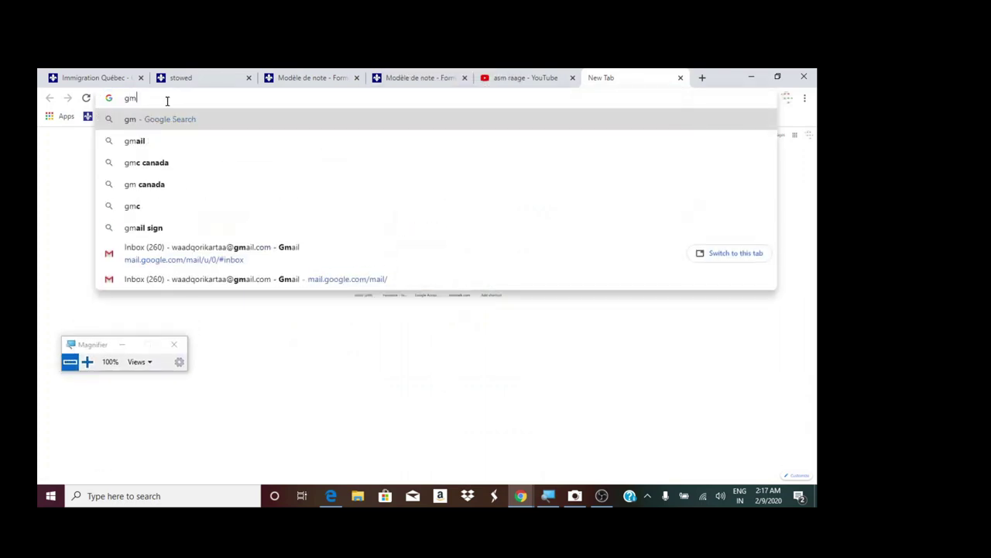
{"action": "left_click", "coordinate": [210, 262]}
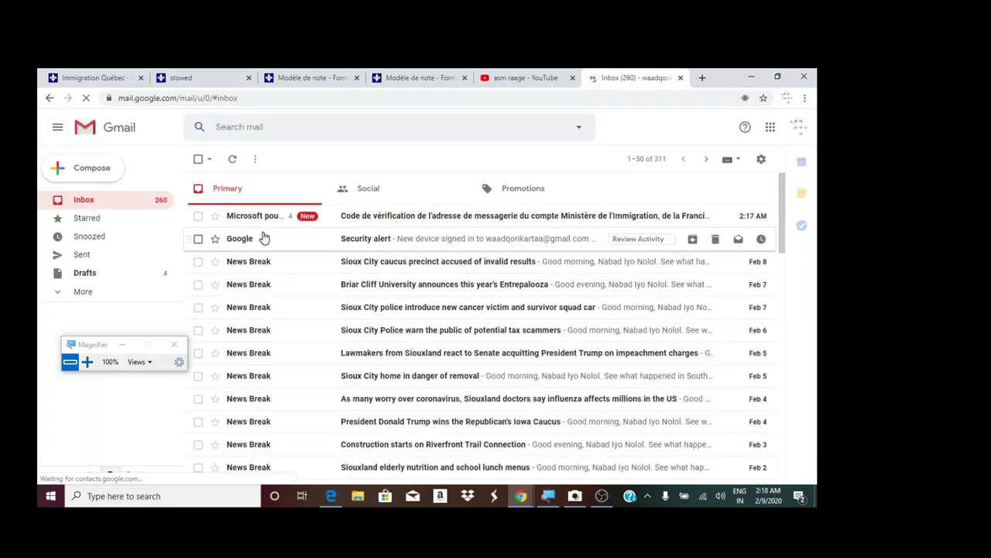
{"action": "left_click", "coordinate": [375, 222]}
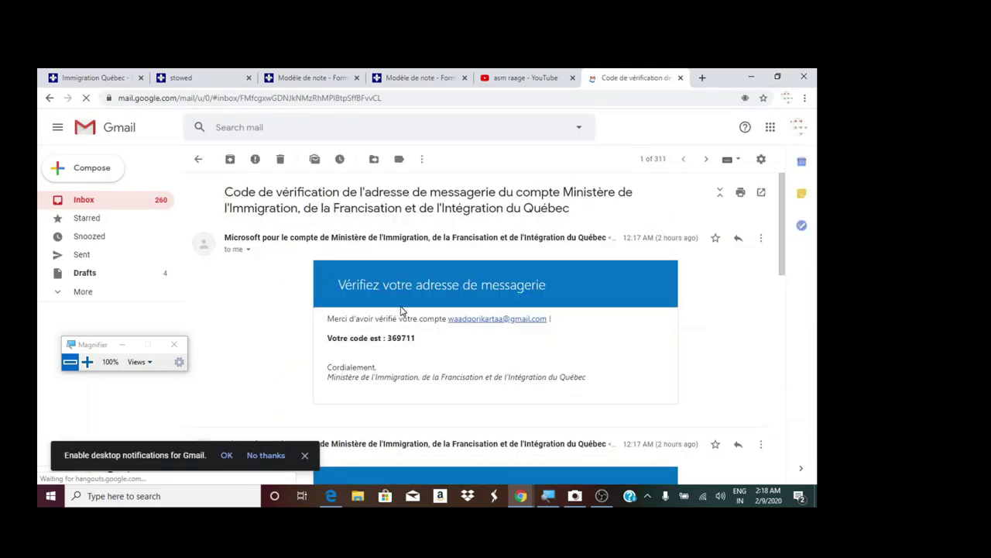
- Select the verification code in the email and copy it
{"action": "scroll", "coordinate": [401, 309], "scroll_direction": "down", "scroll_amount": 3}
{"action": "scroll", "coordinate": [422, 372], "scroll_direction": "up", "scroll_amount": 3}
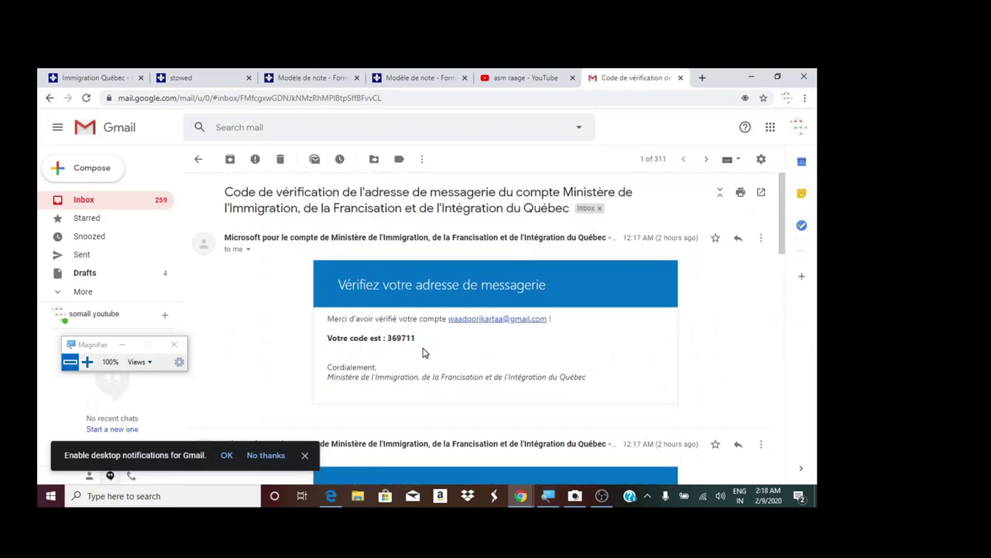
{"action": "scroll", "coordinate": [424, 361], "scroll_direction": "down", "scroll_amount": 10}
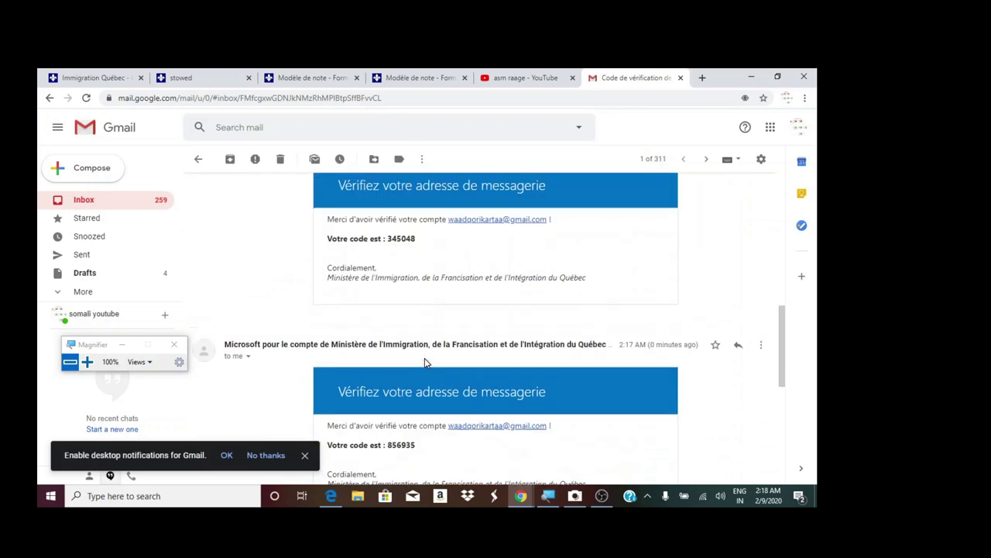
{"action": "scroll", "coordinate": [426, 370], "scroll_direction": "up", "scroll_amount": 10}
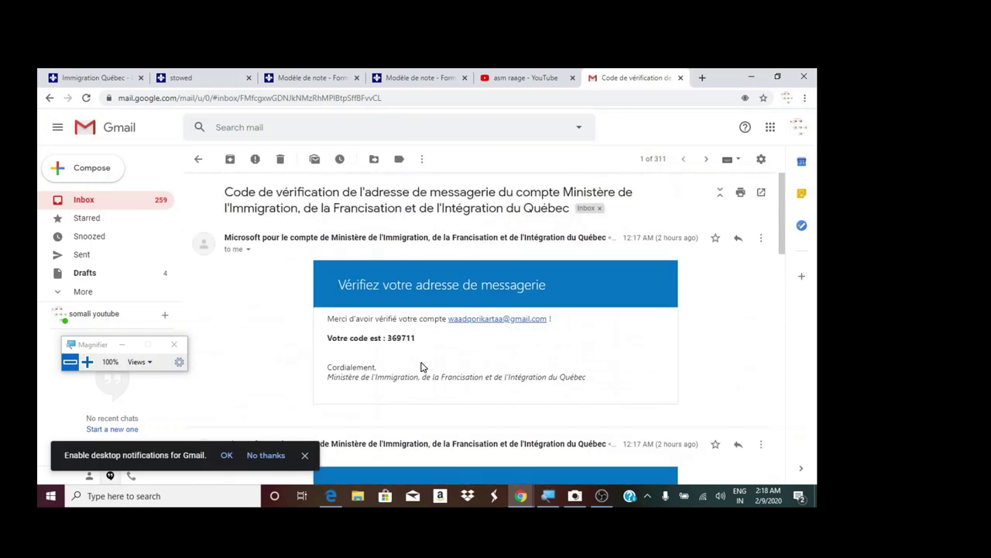
{"action": "left_click_drag", "start_coordinate": [415, 337], "coordinate": [390, 338]}
{"action": "right_click", "coordinate": [392, 335]}
{"action": "left_click", "coordinate": [411, 344]}
- Paste the copied code into the Verification code field on the Arrima registration tab
{"action": "left_click", "coordinate": [421, 78]}
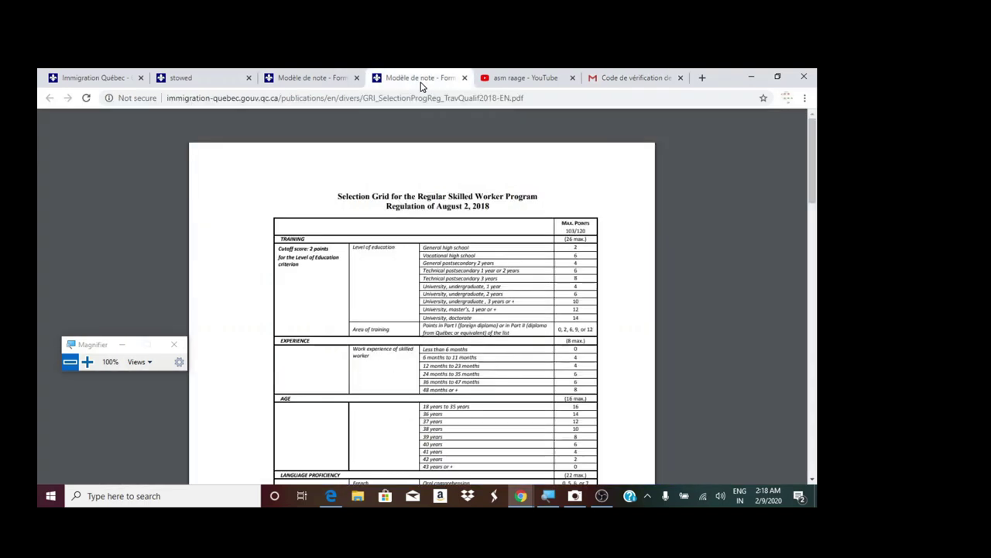
{"action": "left_click", "coordinate": [300, 77]}
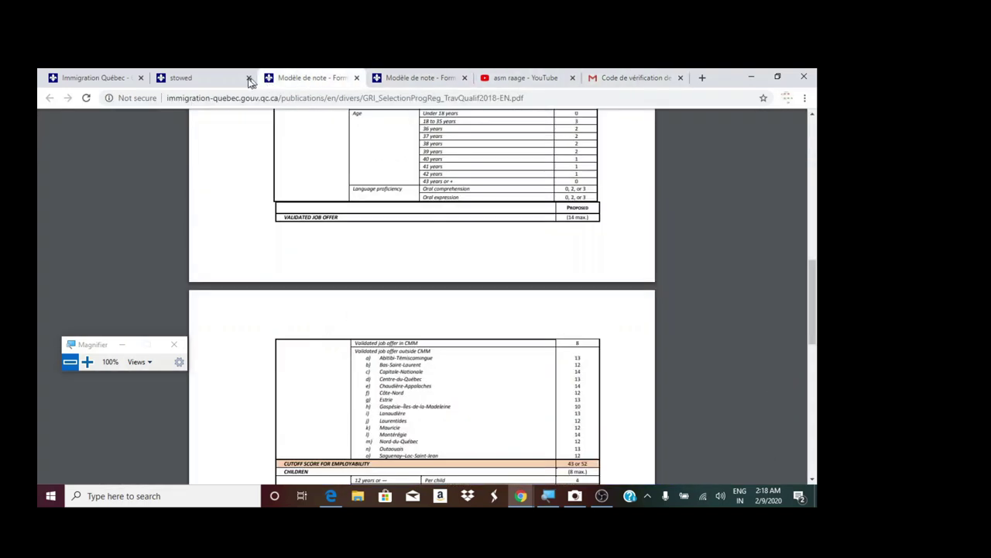
{"action": "left_click", "coordinate": [200, 80]}
{"action": "scroll", "coordinate": [367, 298], "scroll_direction": "down", "scroll_amount": 1}
{"action": "right_click", "coordinate": [372, 304]}
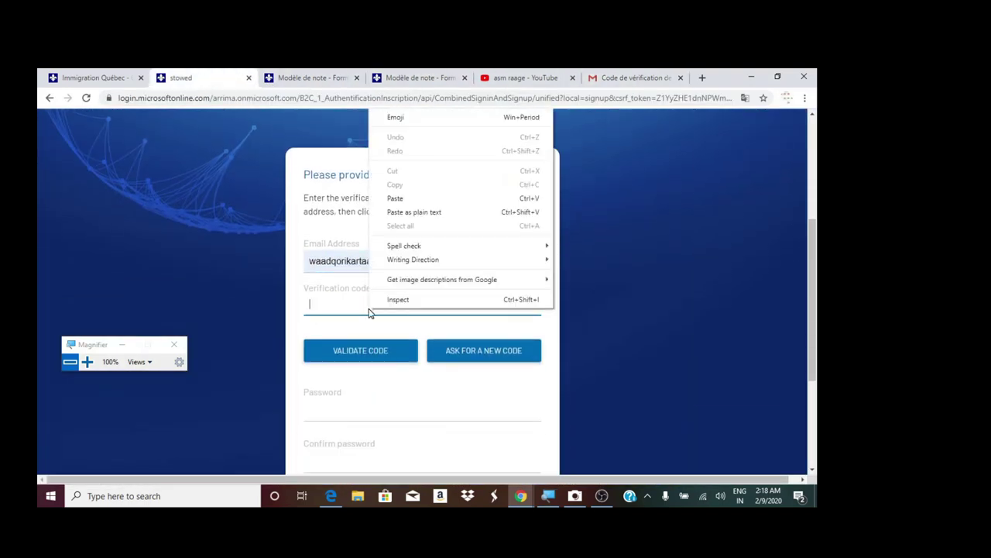
{"action": "left_click", "coordinate": [393, 196]}
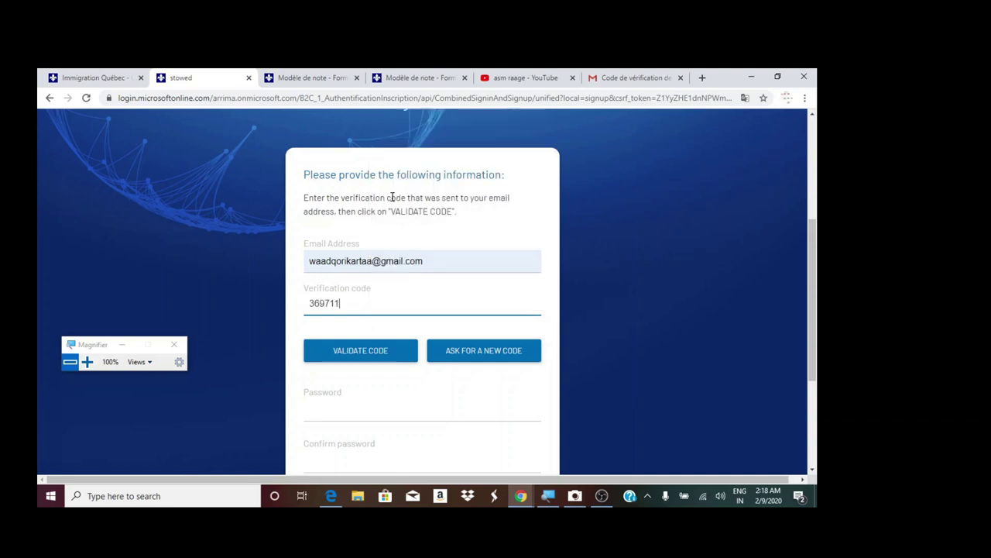
- Try VALIDATE CODE twice, then delete the entered code from the field
{"action": "left_click", "coordinate": [358, 353]}
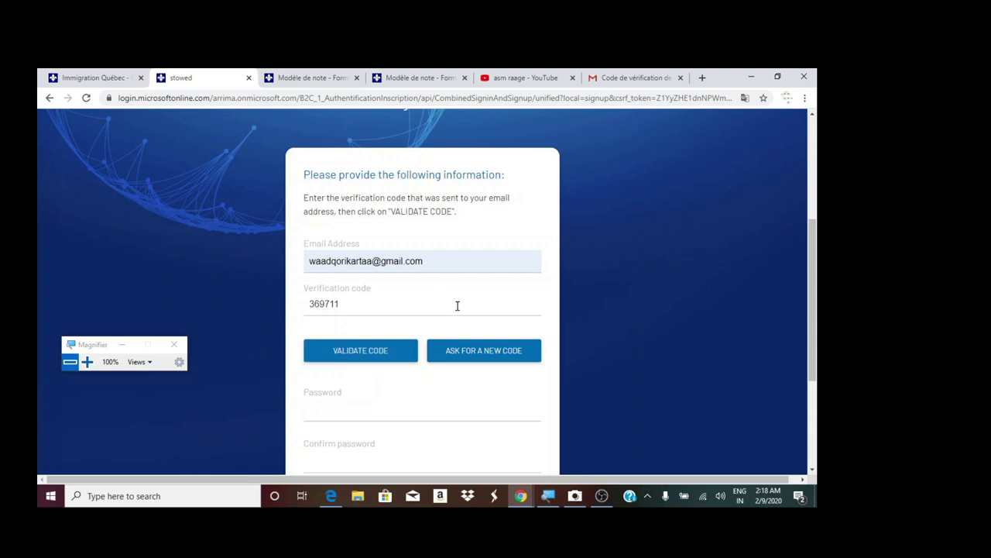
{"action": "left_click", "coordinate": [320, 307]}
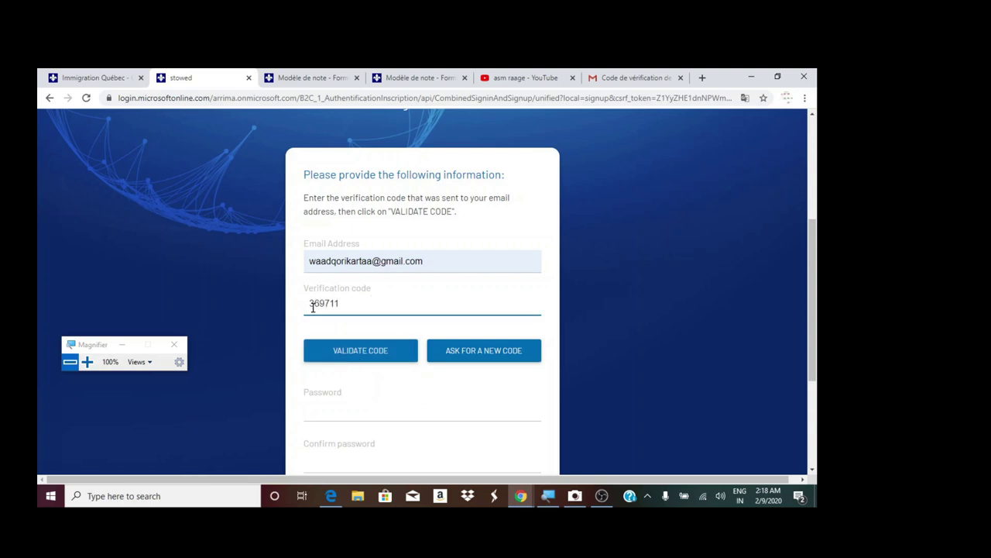
{"action": "left_click", "coordinate": [343, 350]}
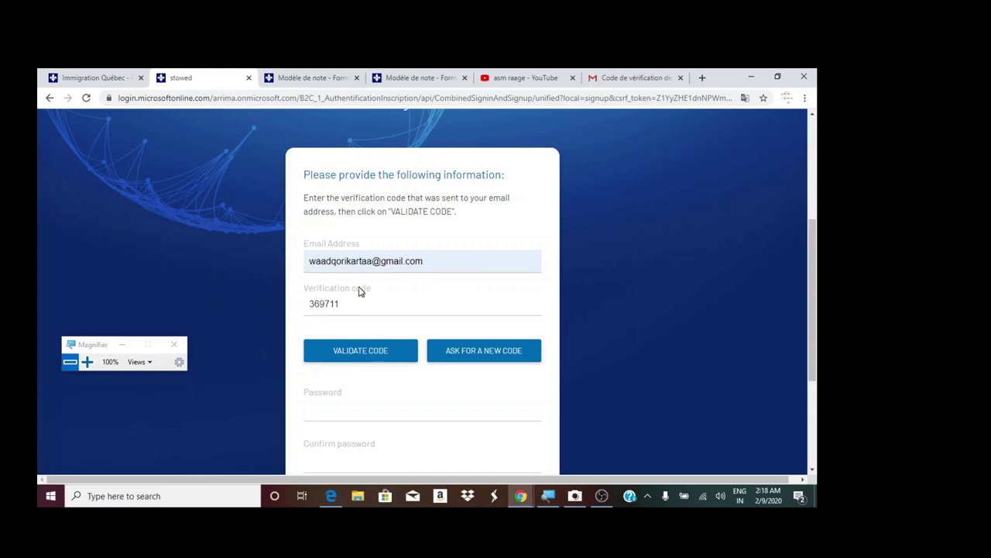
{"action": "left_click_drag", "start_coordinate": [343, 303], "coordinate": [273, 302]}
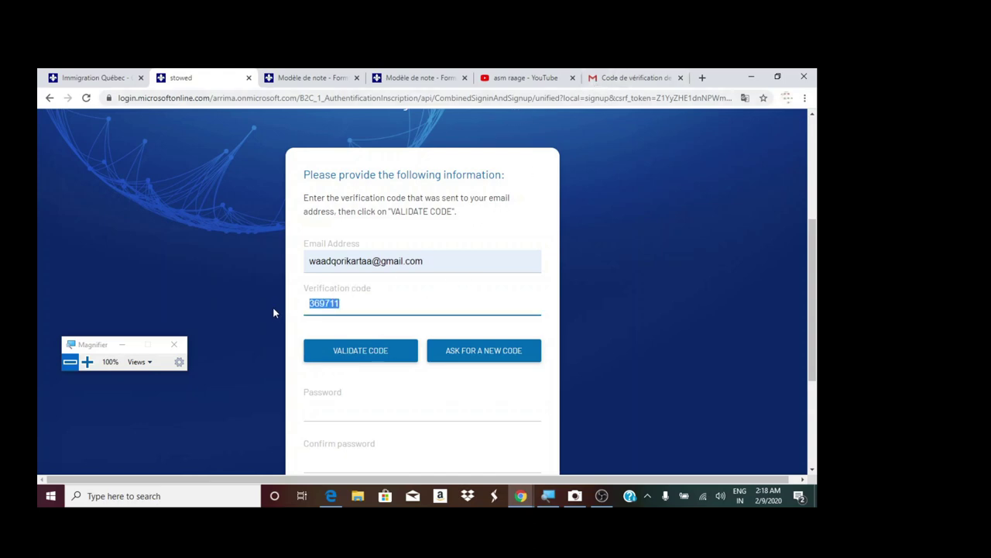
{"action": "key", "text": "BackSpace"}
- Copy the newest verification code from the Gmail message
{"action": "left_click", "coordinate": [631, 78]}
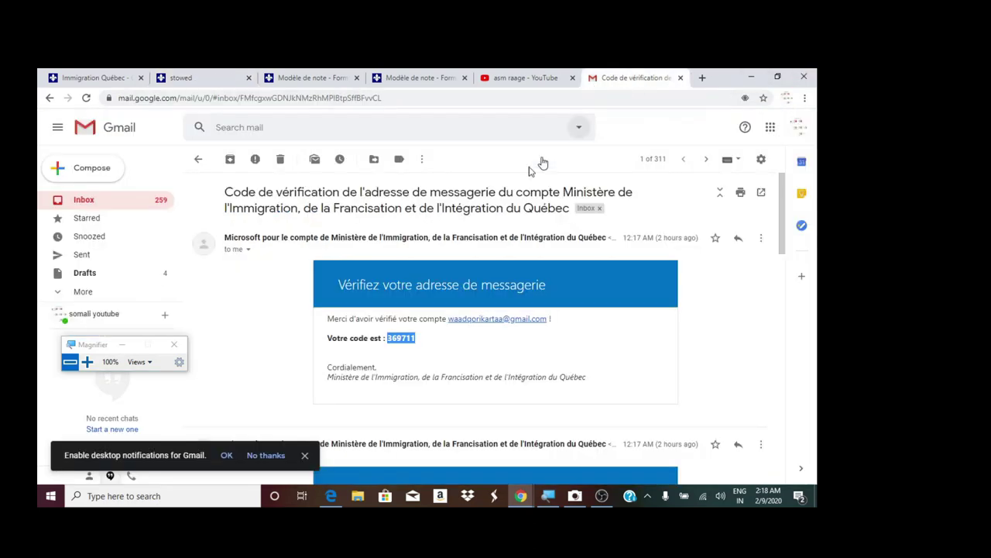
{"action": "scroll", "coordinate": [548, 380], "scroll_direction": "down", "scroll_amount": 5}
{"action": "scroll", "coordinate": [548, 380], "scroll_direction": "up", "scroll_amount": 1}
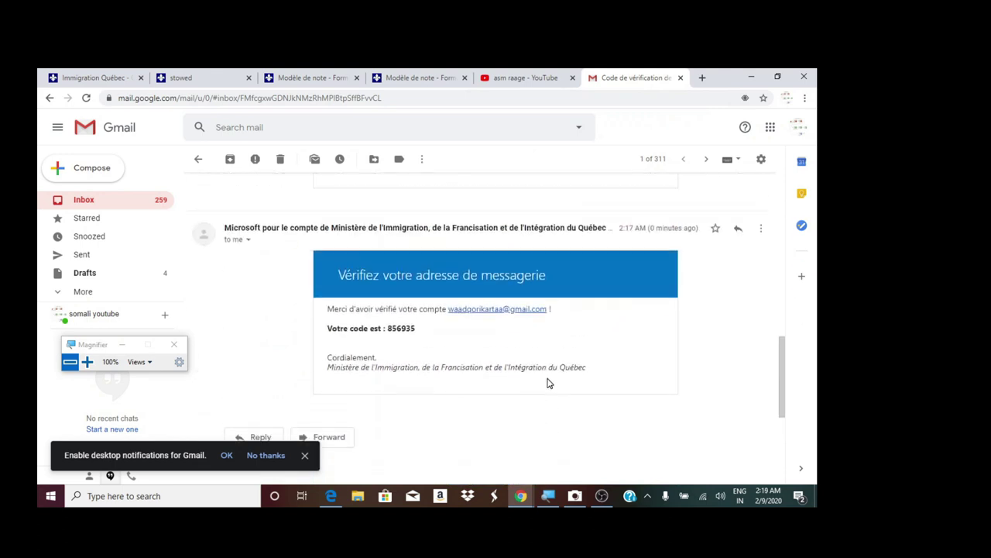
{"action": "left_click_drag", "start_coordinate": [417, 327], "coordinate": [396, 324]}
{"action": "right_click", "coordinate": [399, 331]}
{"action": "left_click", "coordinate": [426, 336]}
- Paste the code into the Arrima Verification code field and validate it
{"action": "left_click", "coordinate": [414, 87]}
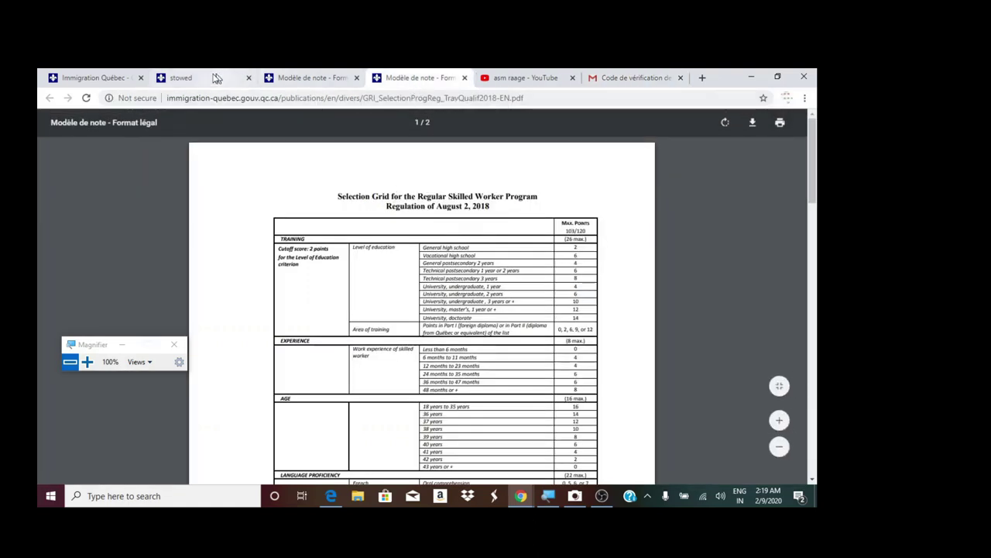
{"action": "left_click", "coordinate": [191, 78]}
{"action": "right_click", "coordinate": [372, 299]}
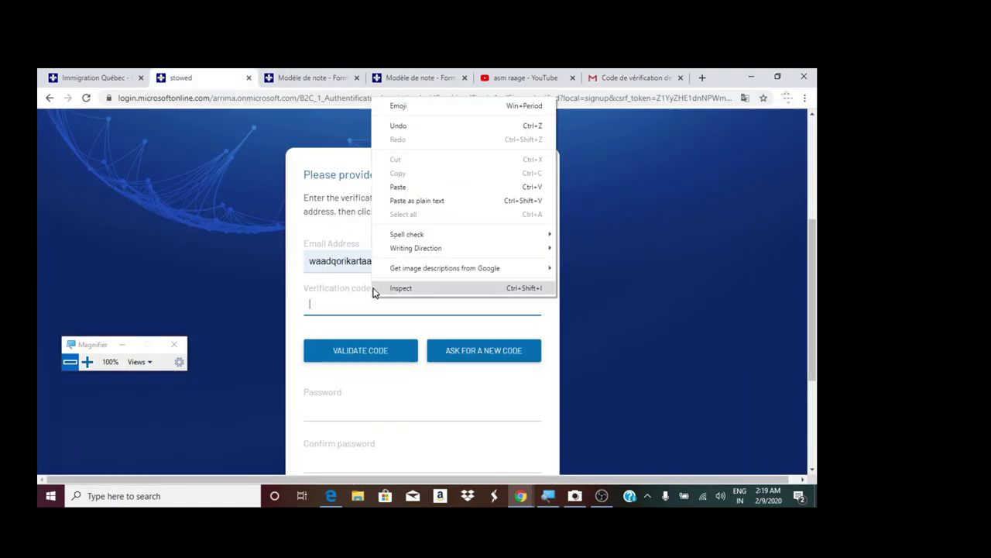
{"action": "left_click", "coordinate": [398, 187]}
{"action": "left_click", "coordinate": [366, 352]}
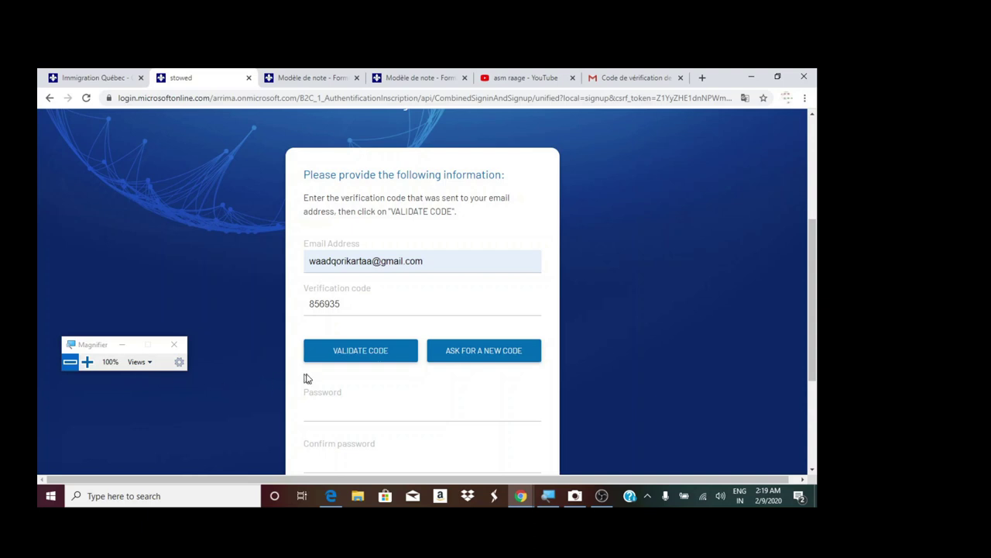
{"action": "left_click", "coordinate": [373, 358]}
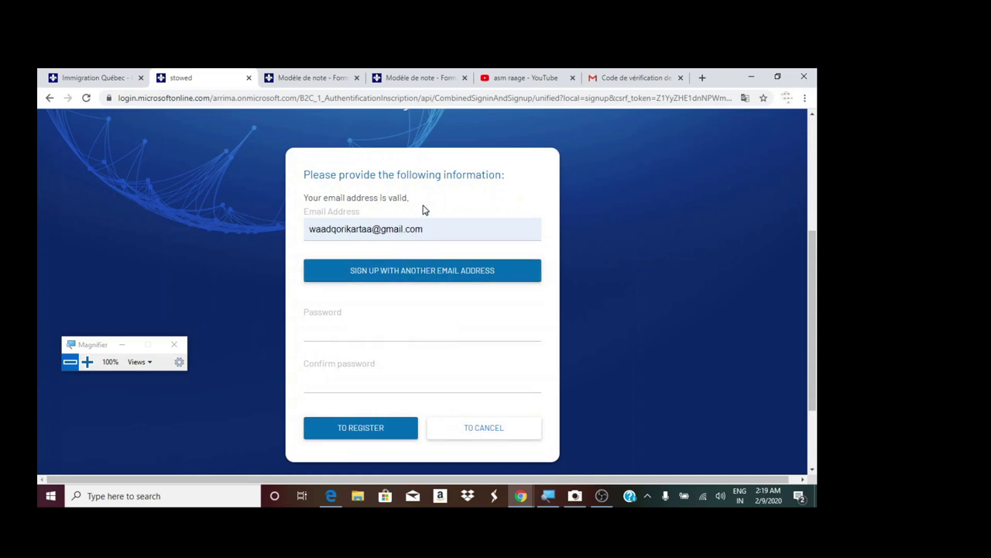
- Enter the account password after checking the 8-character minimum in the password rules
{"action": "left_click", "coordinate": [360, 330]}
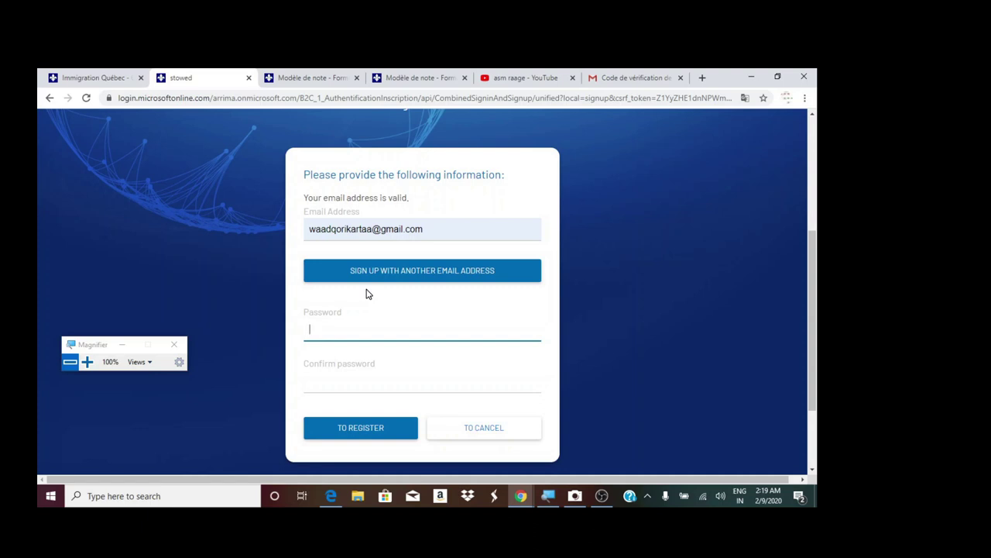
{"action": "type", "text": "a"}
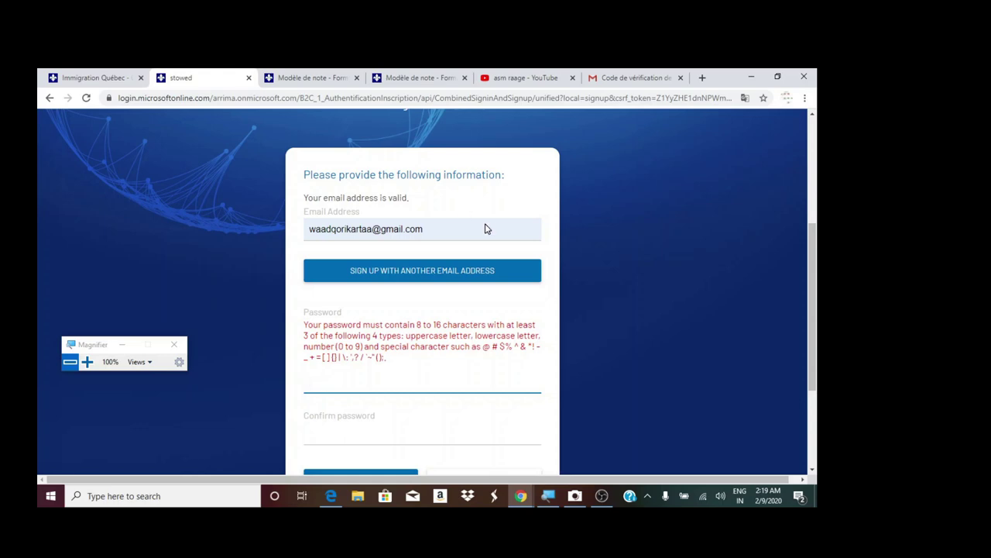
{"action": "left_click", "coordinate": [381, 232]}
{"action": "left_click", "coordinate": [86, 362]}
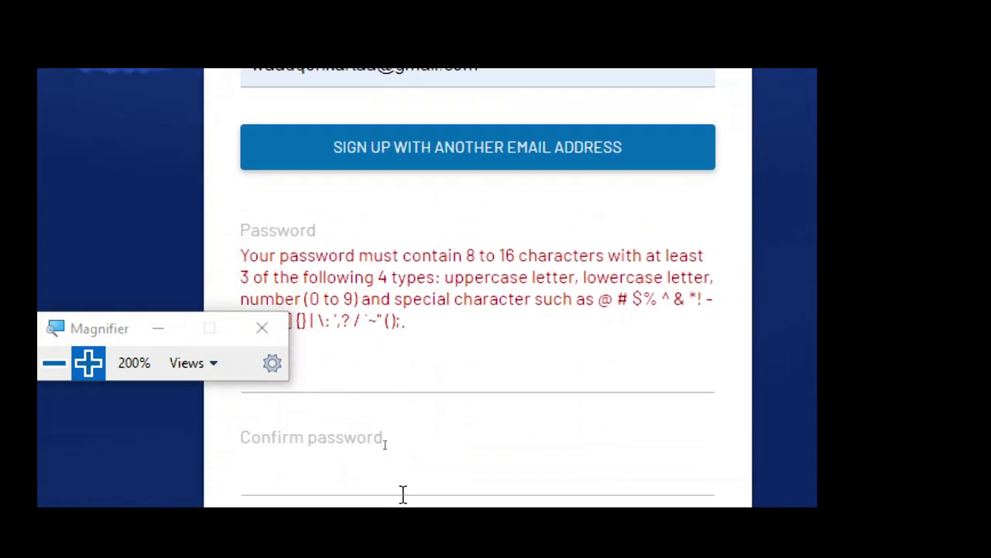
{"action": "double_click", "coordinate": [467, 254]}
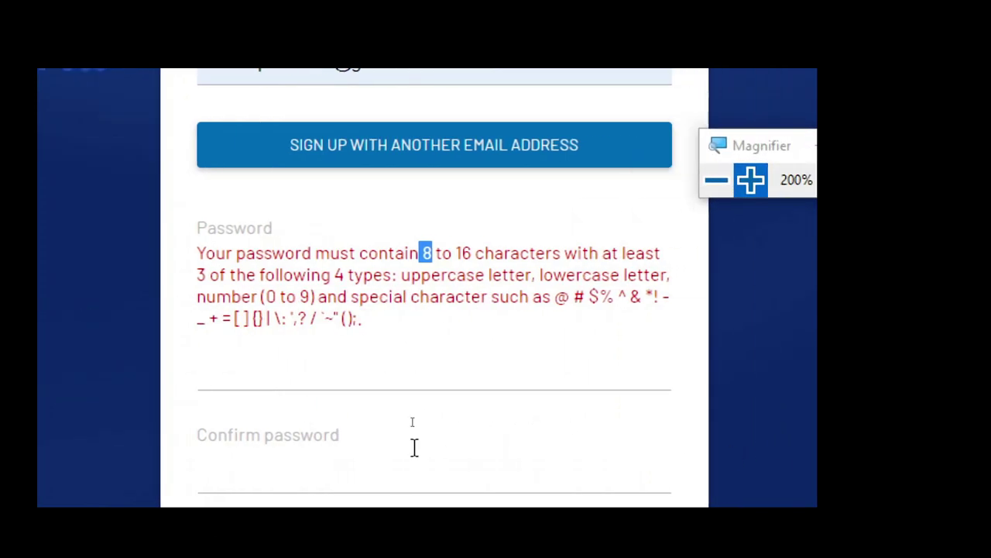
{"action": "left_click", "coordinate": [324, 294]}
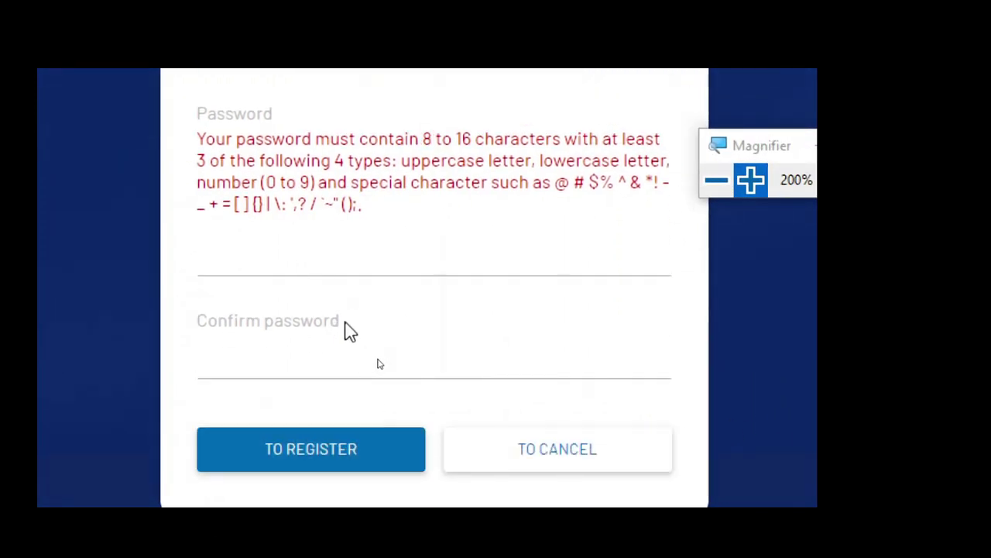
{"action": "left_click", "coordinate": [328, 372]}
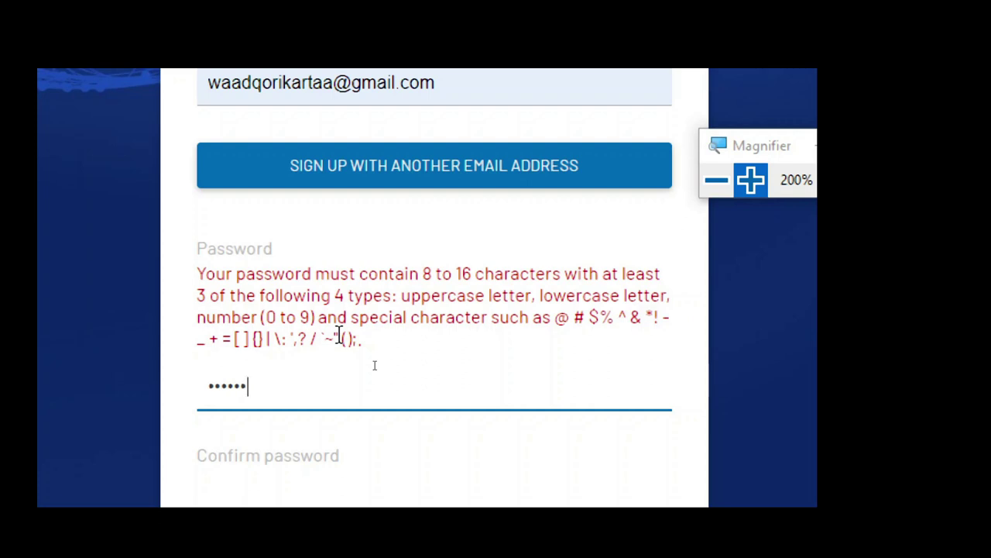
{"action": "type", "text": "1"}
- Repeat the password in Confirm password and submit with TO REGISTER
{"action": "left_click", "coordinate": [312, 385]}
{"action": "type", "text": "1234"}
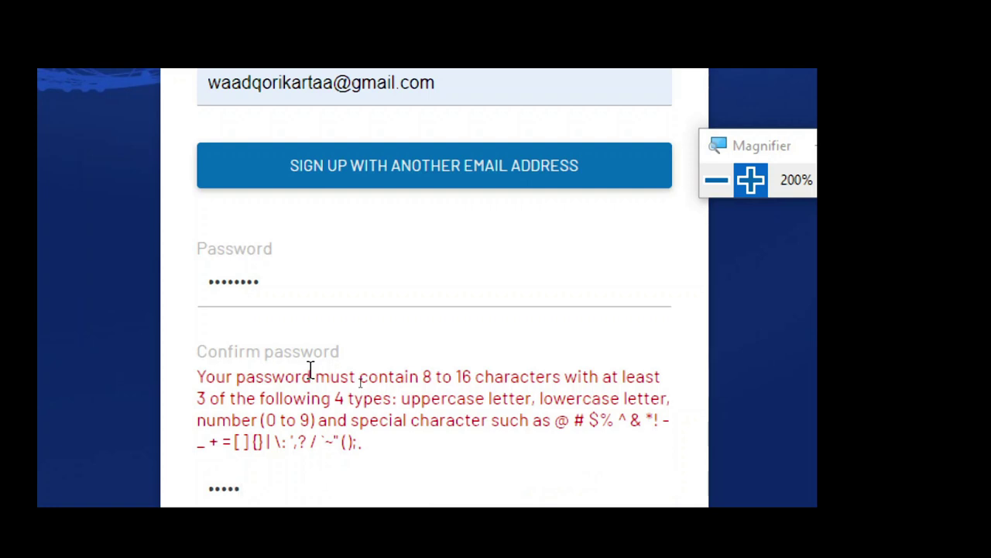
{"action": "type", "text": "5678"}
{"action": "left_click", "coordinate": [332, 477]}
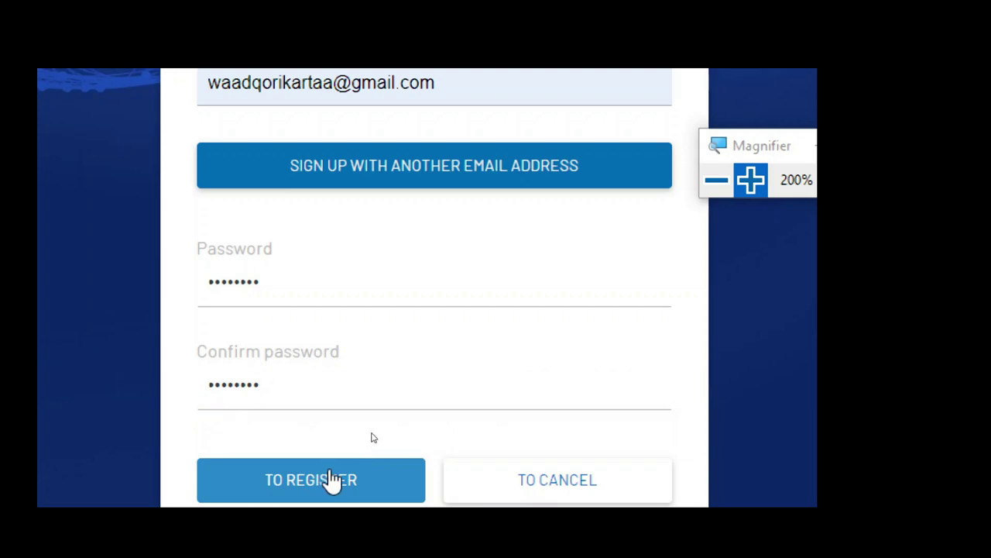
{"action": "left_click", "coordinate": [716, 179]}
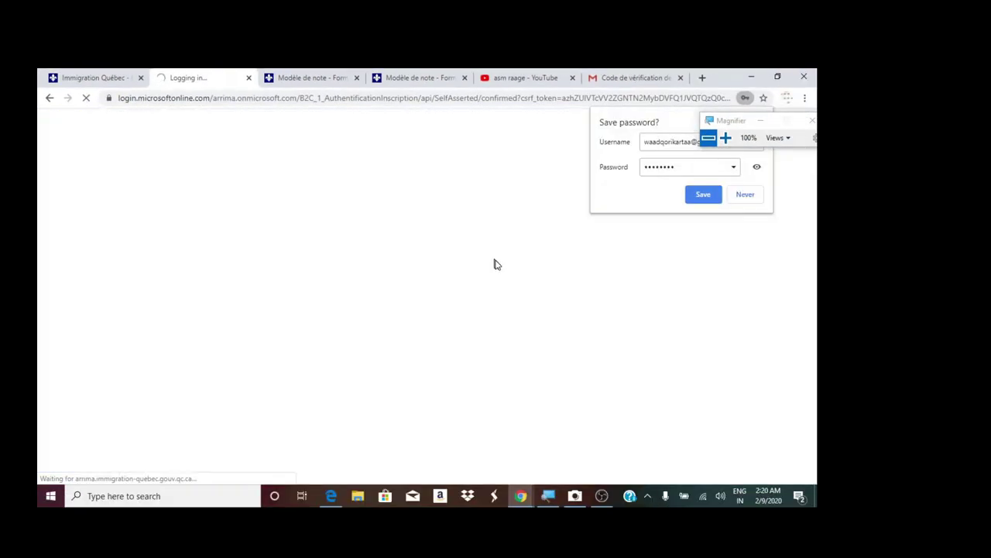
- Save the new login in Chrome and translate the profile page into English
{"action": "scroll", "coordinate": [449, 246], "scroll_direction": "down", "scroll_amount": 2}
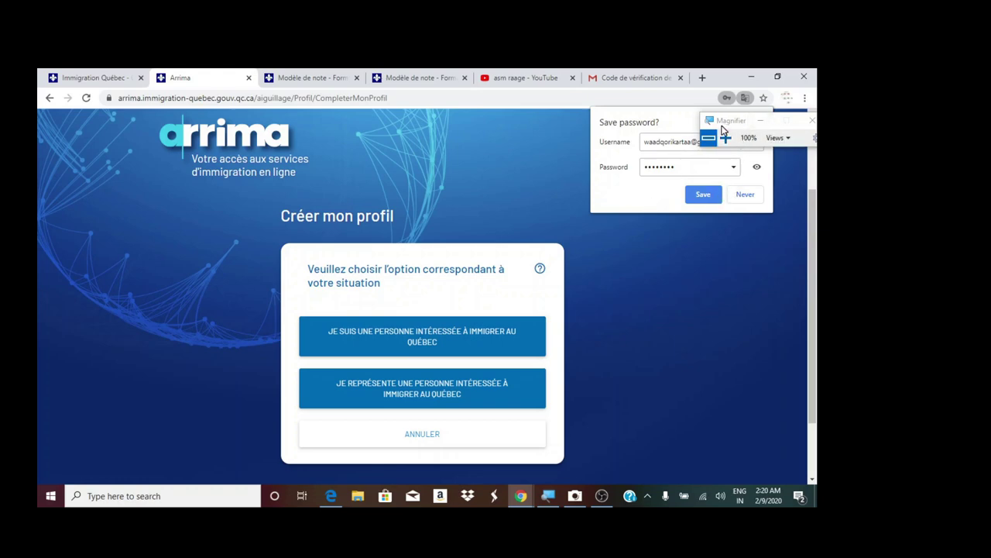
{"action": "left_click_drag", "start_coordinate": [707, 133], "coordinate": [377, 160]}
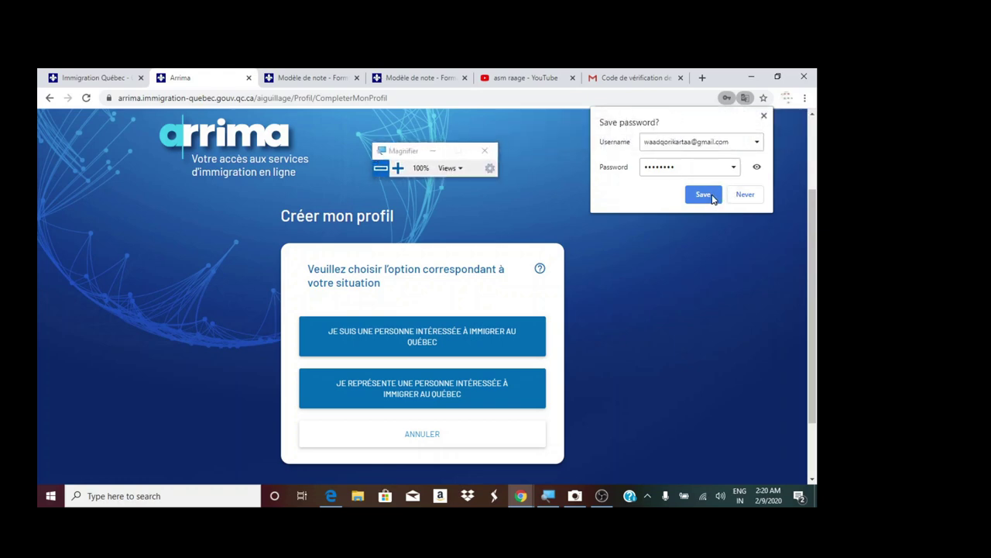
{"action": "left_click", "coordinate": [752, 195]}
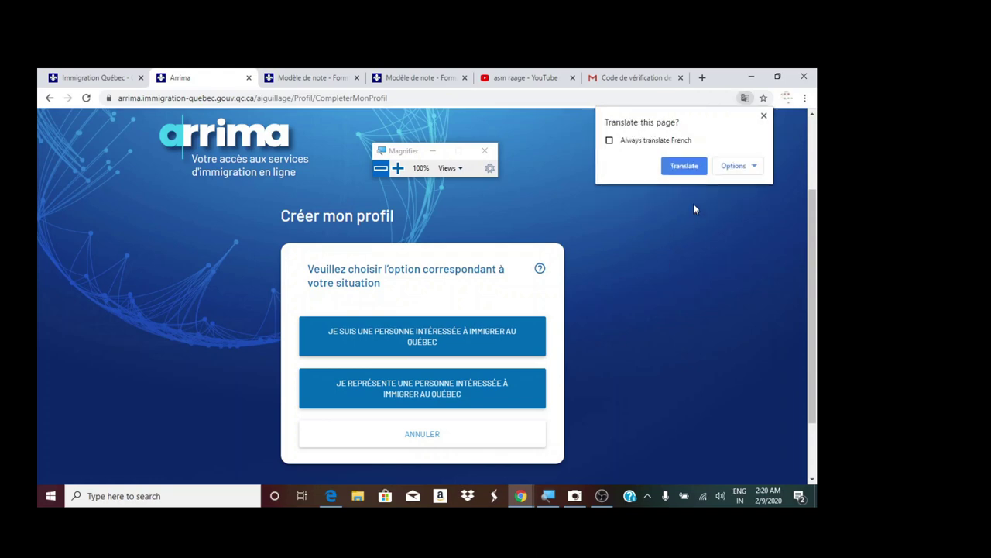
{"action": "left_click", "coordinate": [684, 165]}
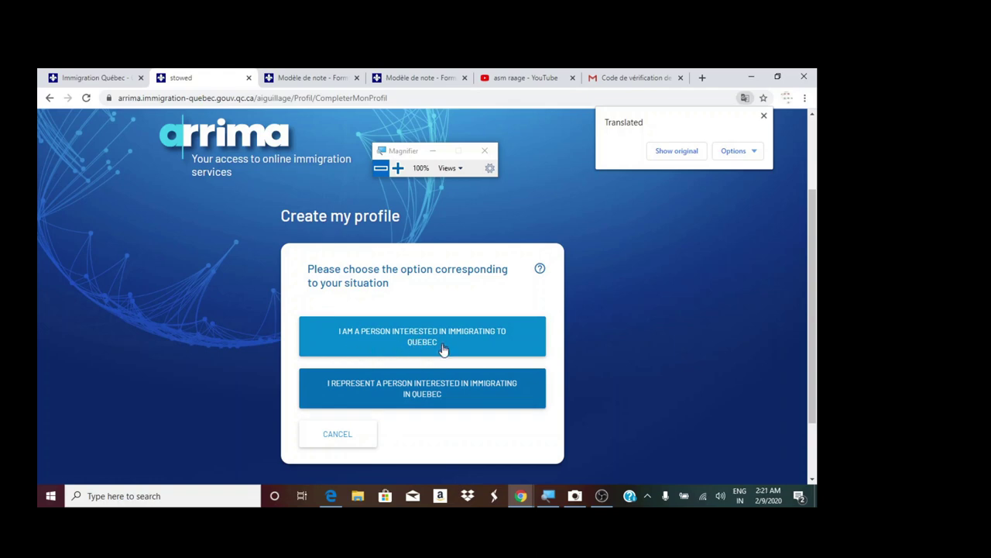
- Choose 'I am a person interested in immigrating to Quebec' and translate the terms of use
{"action": "left_click", "coordinate": [471, 337]}
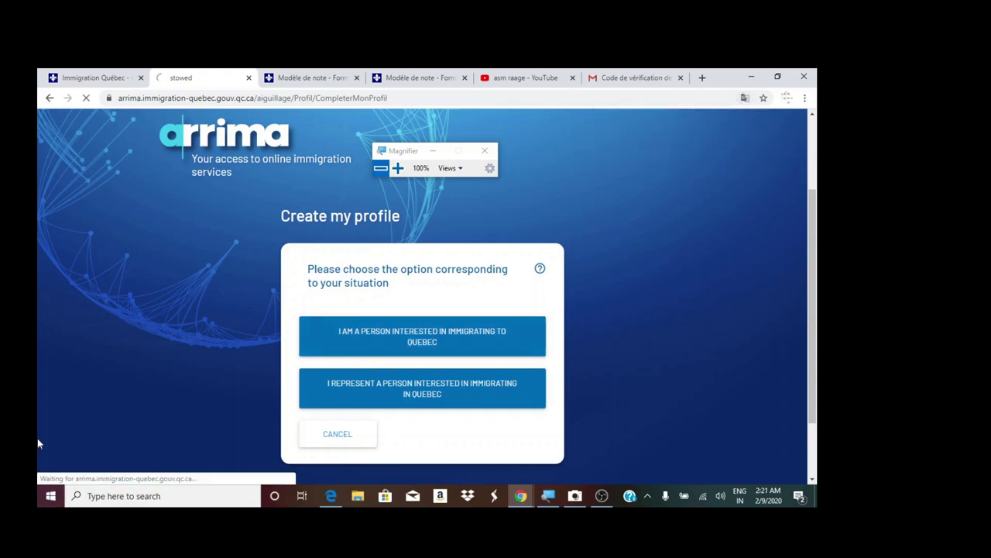
{"action": "scroll", "coordinate": [136, 355], "scroll_direction": "down", "scroll_amount": 3}
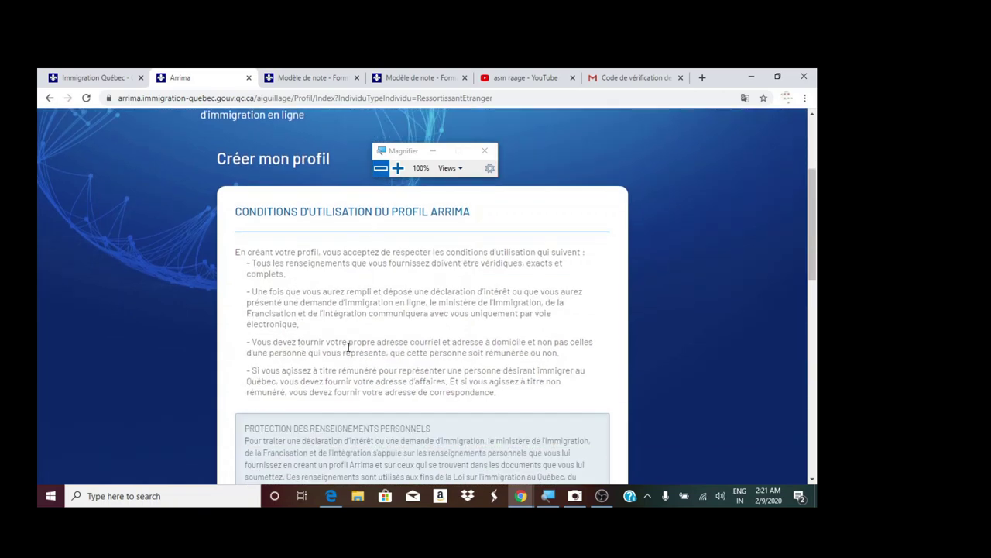
{"action": "scroll", "coordinate": [635, 159], "scroll_direction": "up", "scroll_amount": 1}
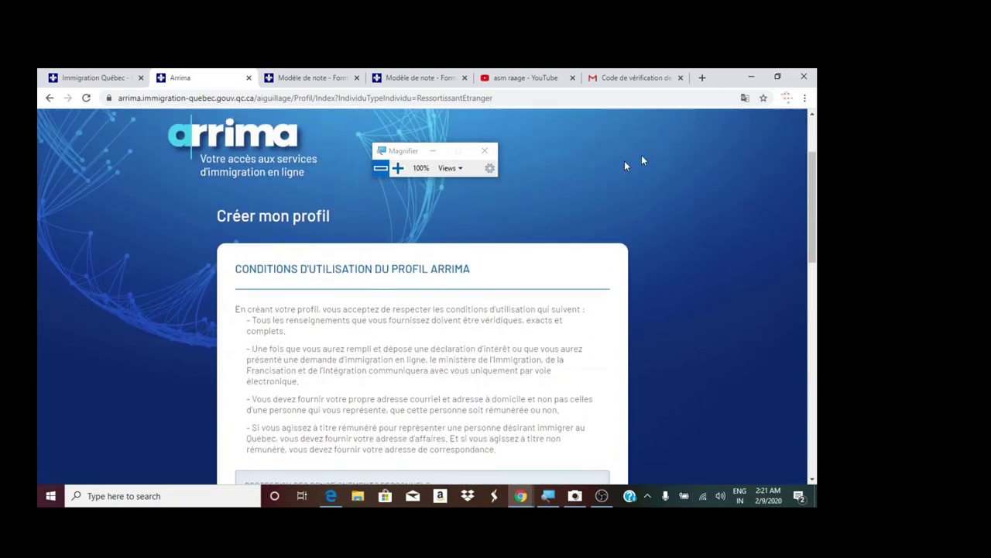
{"action": "left_click", "coordinate": [397, 168]}
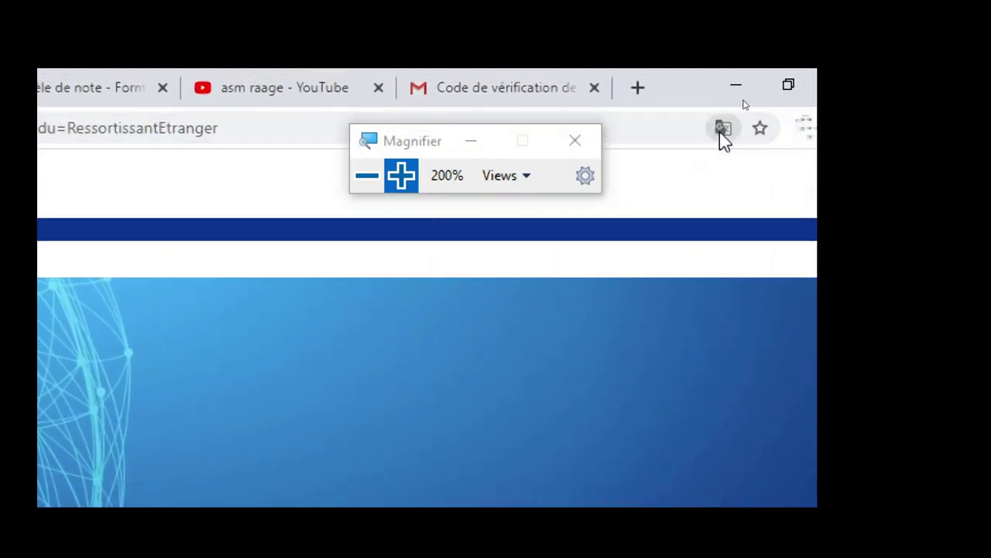
{"action": "left_click", "coordinate": [720, 129]}
{"action": "left_click", "coordinate": [582, 274]}
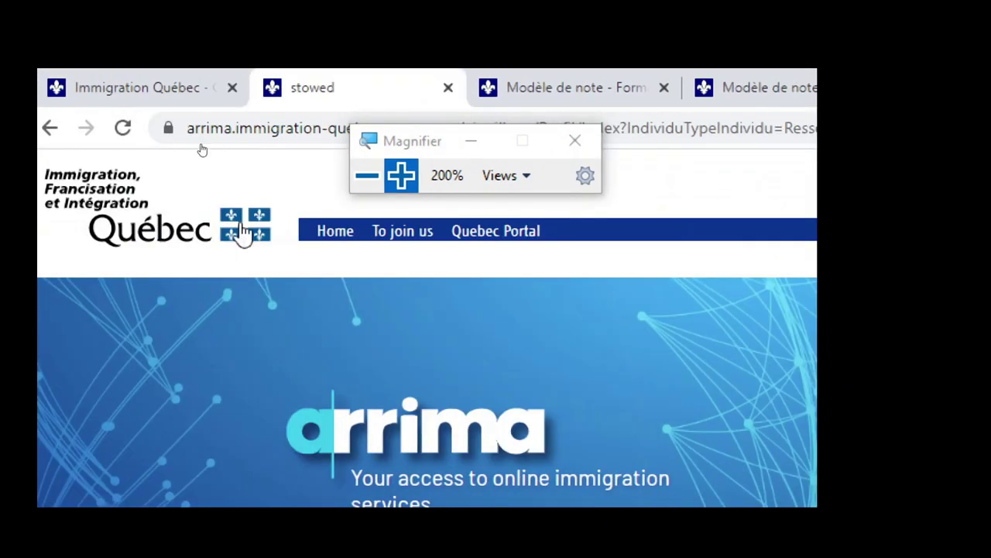
{"action": "left_click", "coordinate": [368, 175]}
- Tick both the profile and general conditions of use and continue with NEXT
{"action": "scroll", "coordinate": [313, 285], "scroll_direction": "down", "scroll_amount": 10}
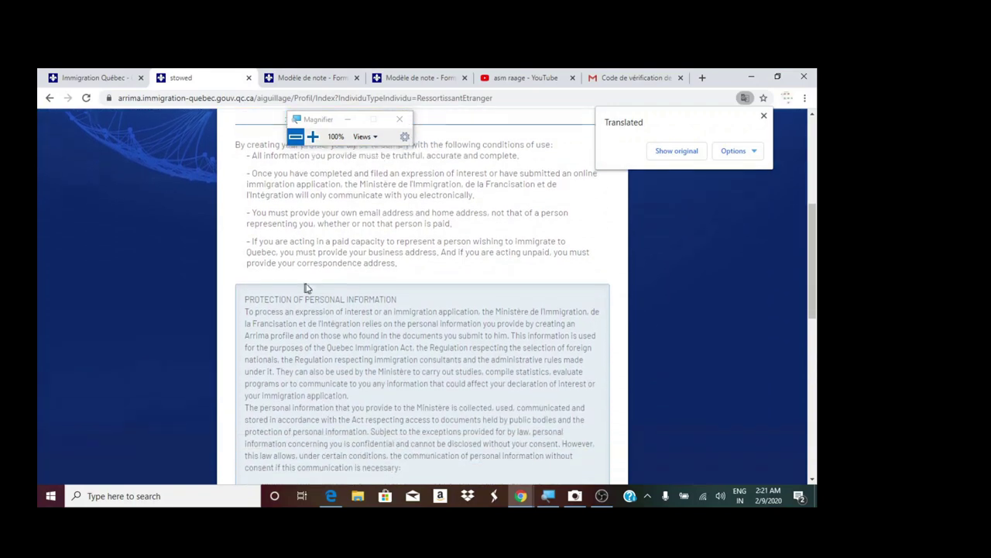
{"action": "scroll", "coordinate": [314, 285], "scroll_direction": "down", "scroll_amount": 5}
{"action": "left_click", "coordinate": [246, 248]}
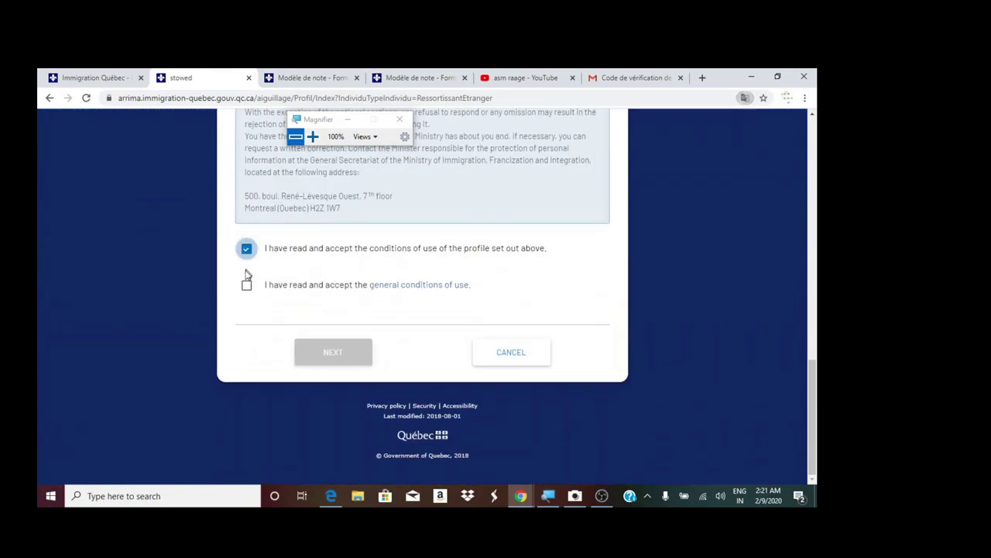
{"action": "left_click", "coordinate": [245, 286]}
{"action": "left_click", "coordinate": [314, 351]}
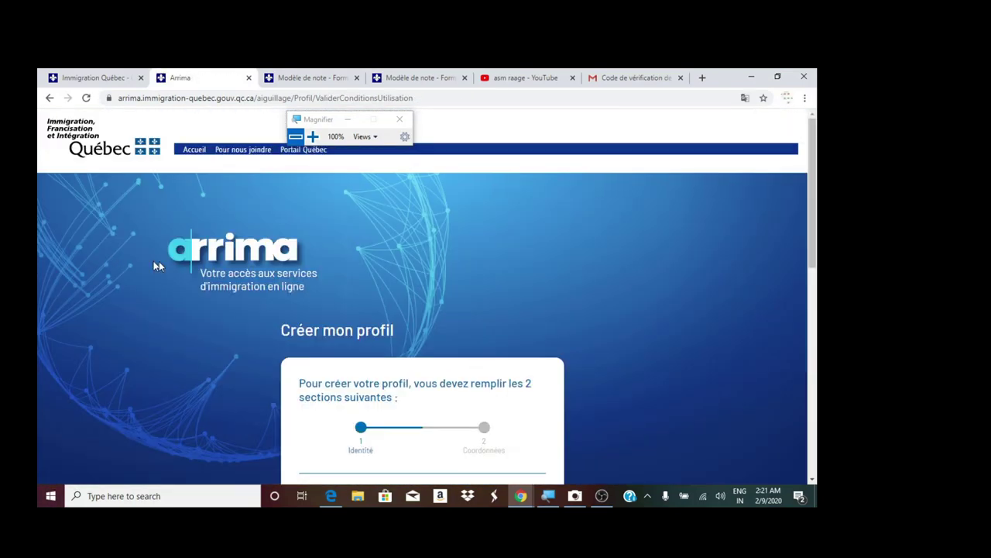
- Translate the profile identity form into English
{"action": "scroll", "coordinate": [392, 341], "scroll_direction": "down", "scroll_amount": 3}
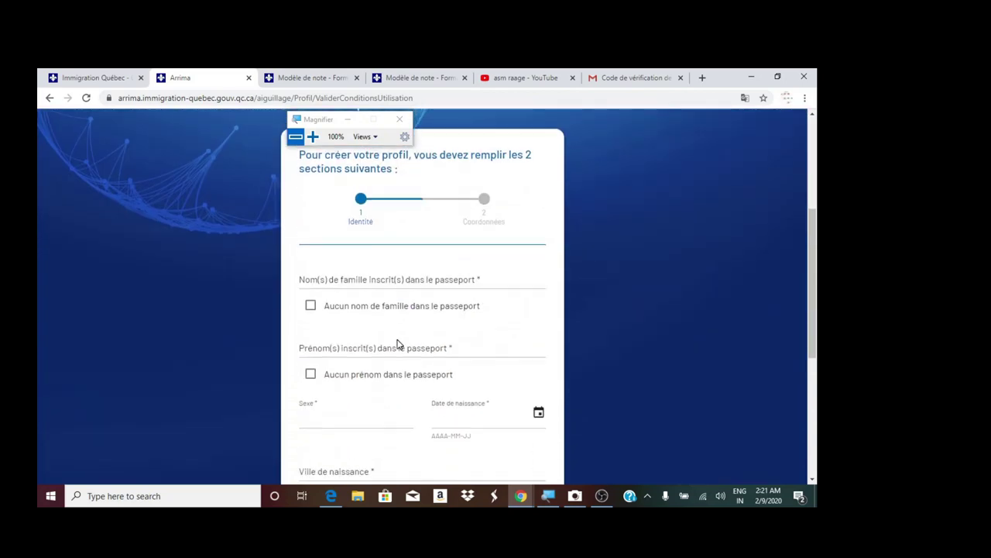
{"action": "scroll", "coordinate": [409, 325], "scroll_direction": "up", "scroll_amount": 1}
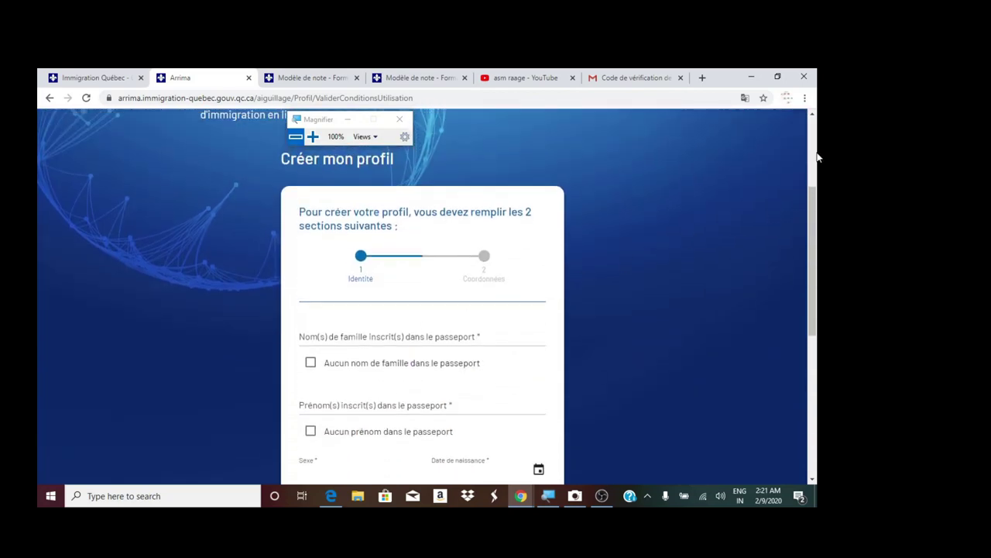
{"action": "scroll", "coordinate": [673, 176], "scroll_direction": "up", "scroll_amount": 3}
{"action": "left_click", "coordinate": [745, 98]}
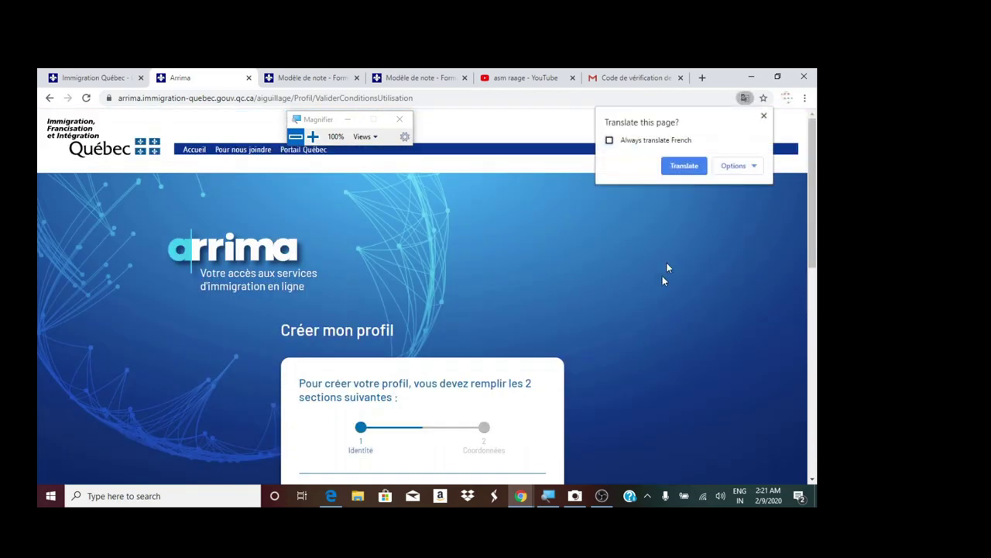
{"action": "left_click", "coordinate": [684, 166]}
{"action": "scroll", "coordinate": [583, 345], "scroll_direction": "down", "scroll_amount": 3}
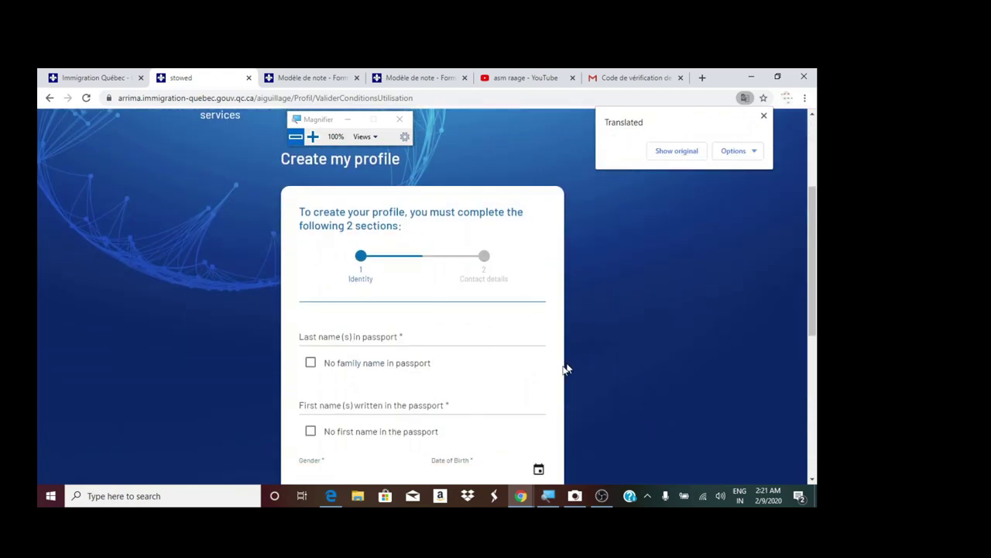
- Fill in the passport last name and first name fields
{"action": "left_click", "coordinate": [399, 336]}
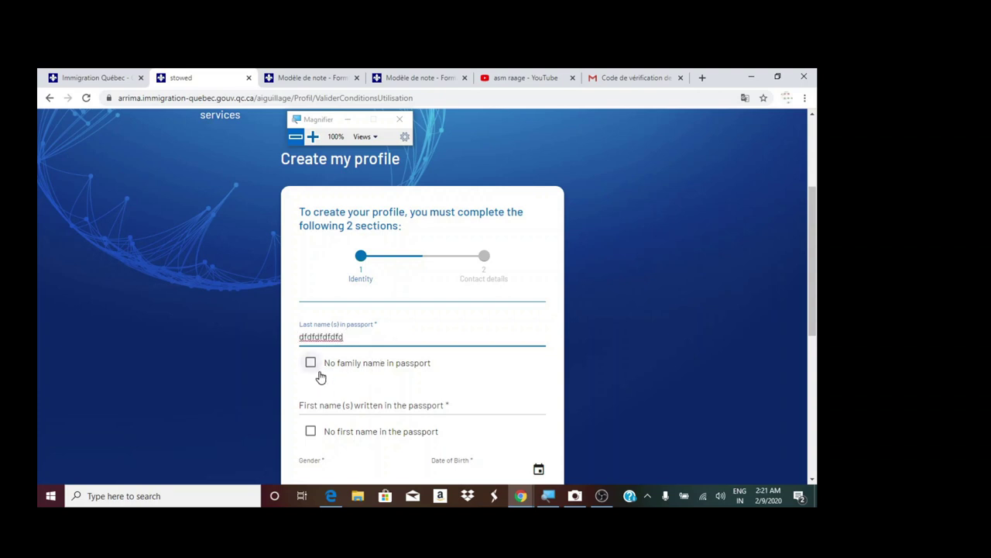
{"action": "left_click", "coordinate": [349, 435]}
{"action": "left_click", "coordinate": [380, 406]}
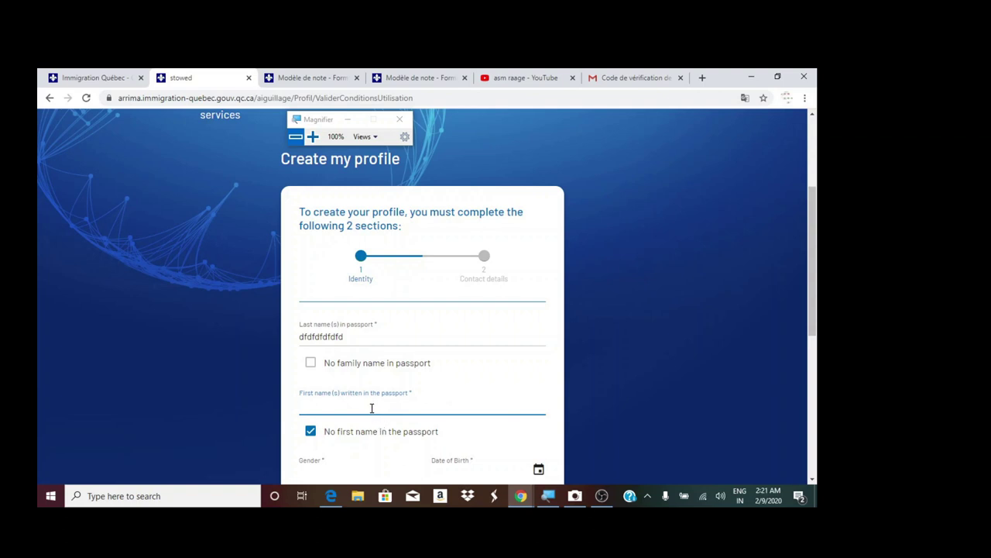
{"action": "scroll", "coordinate": [376, 383], "scroll_direction": "up", "scroll_amount": 2}
{"action": "scroll", "coordinate": [376, 388], "scroll_direction": "down", "scroll_amount": 2}
{"action": "left_click", "coordinate": [311, 432]}
{"action": "left_click", "coordinate": [348, 406]}
{"action": "type", "text": "rererere"}
{"action": "left_click", "coordinate": [642, 424]}
{"action": "scroll", "coordinate": [413, 447], "scroll_direction": "down", "scroll_amount": 1}
{"action": "scroll", "coordinate": [413, 448], "scroll_direction": "down", "scroll_amount": 1}
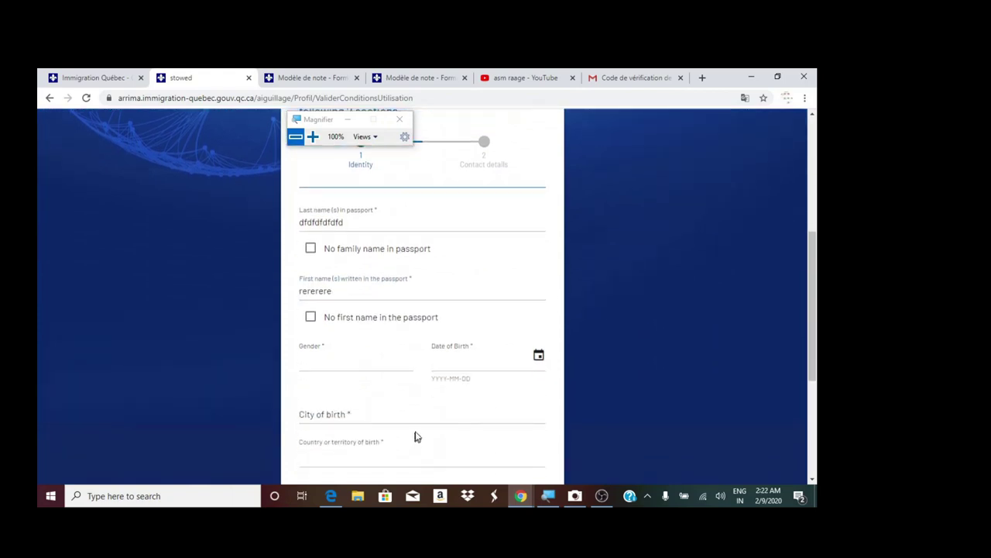
- Set gender to Male and date of birth to 1995-02-10
{"action": "left_click", "coordinate": [325, 365]}
{"action": "left_click", "coordinate": [327, 370]}
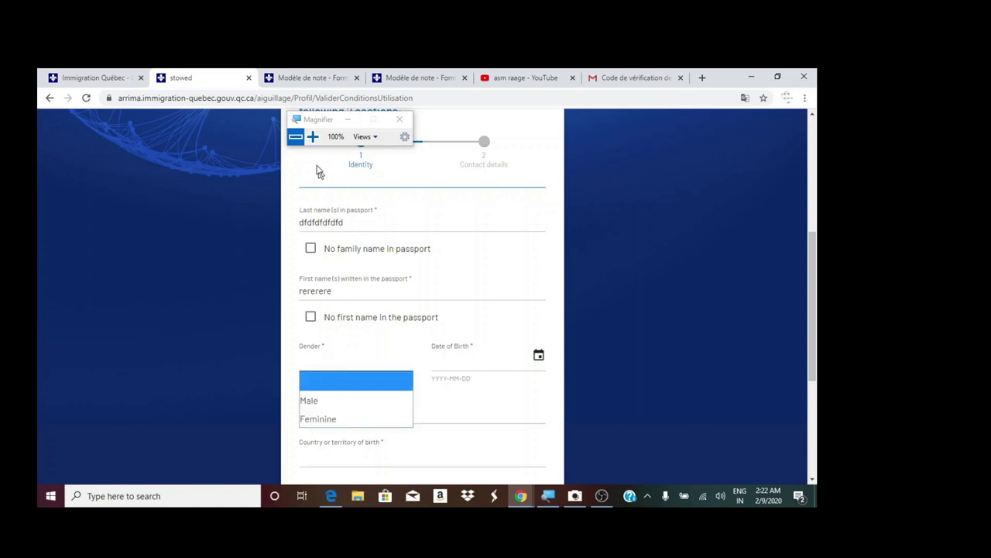
{"action": "left_click", "coordinate": [312, 137]}
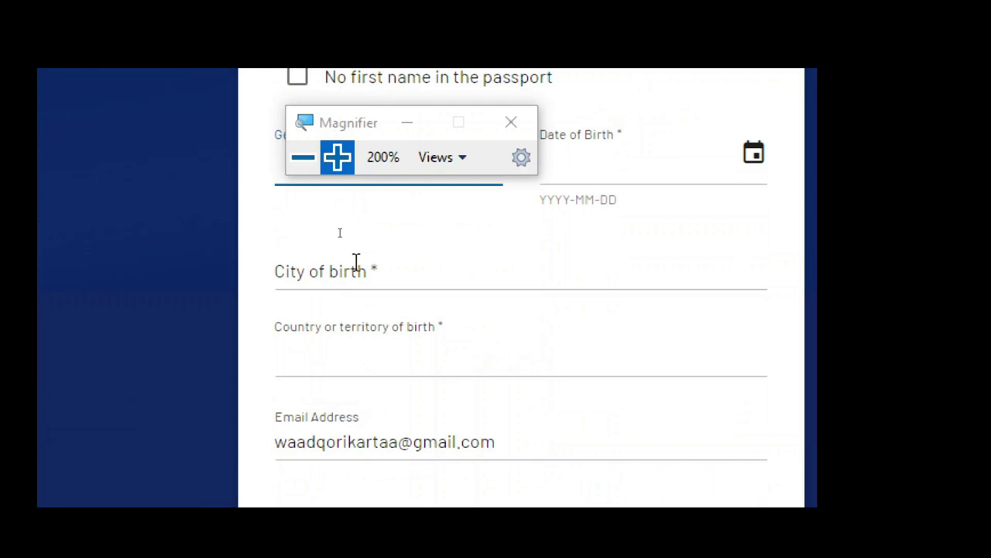
{"action": "left_click", "coordinate": [323, 281]}
{"action": "left_click", "coordinate": [323, 358]}
{"action": "left_click", "coordinate": [612, 265]}
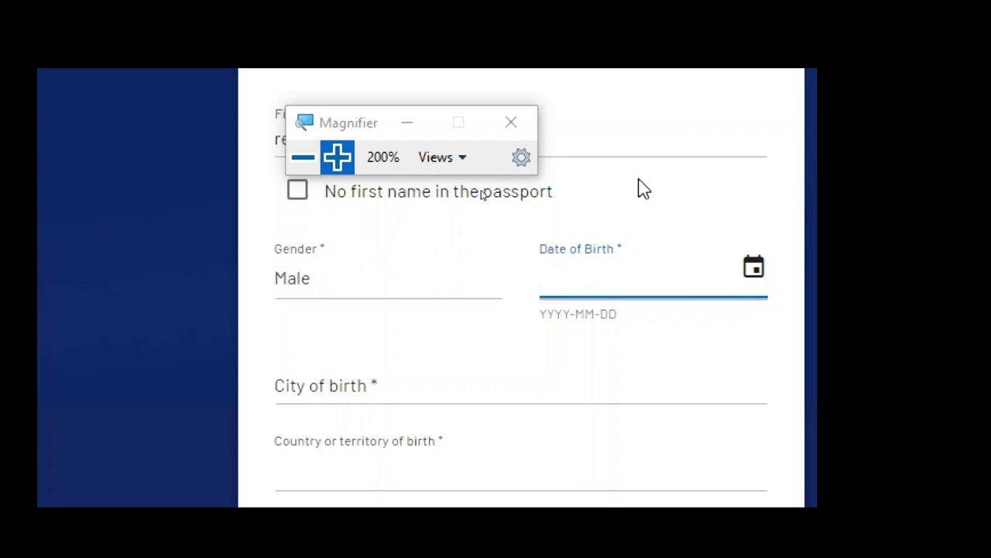
{"action": "type", "text": "1995-02"}
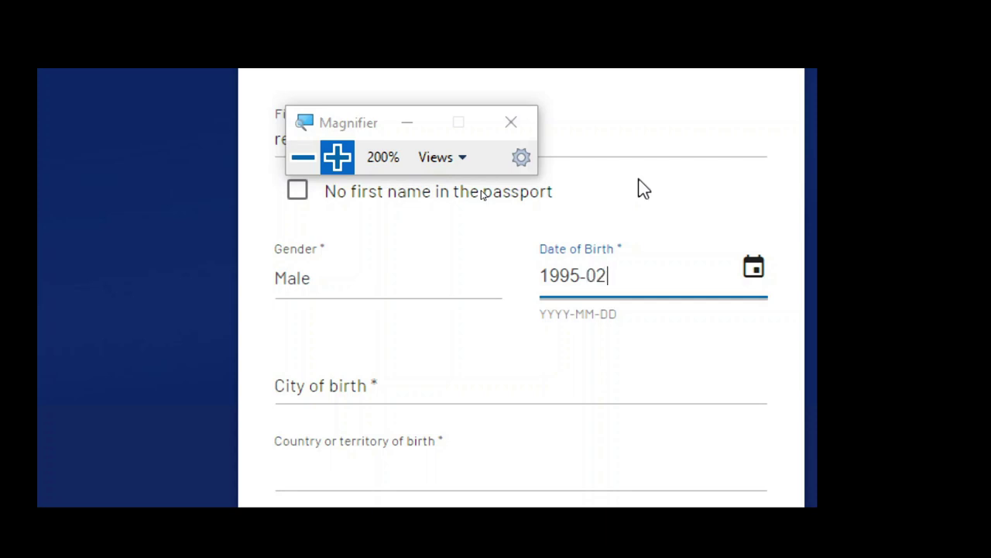
{"action": "type", "text": "-10"}
- Enter a city of birth
{"action": "left_click", "coordinate": [348, 387]}
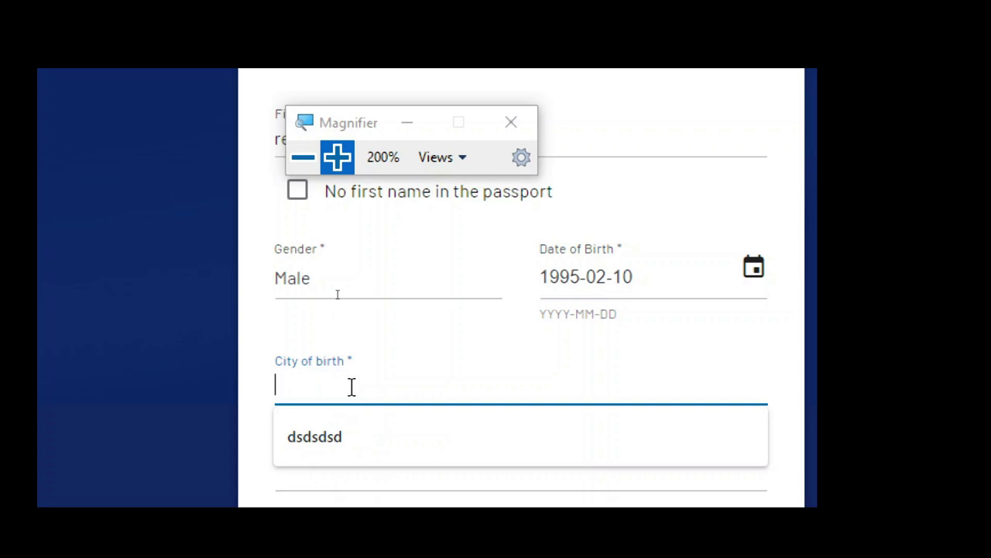
{"action": "type", "text": "ergfd"}
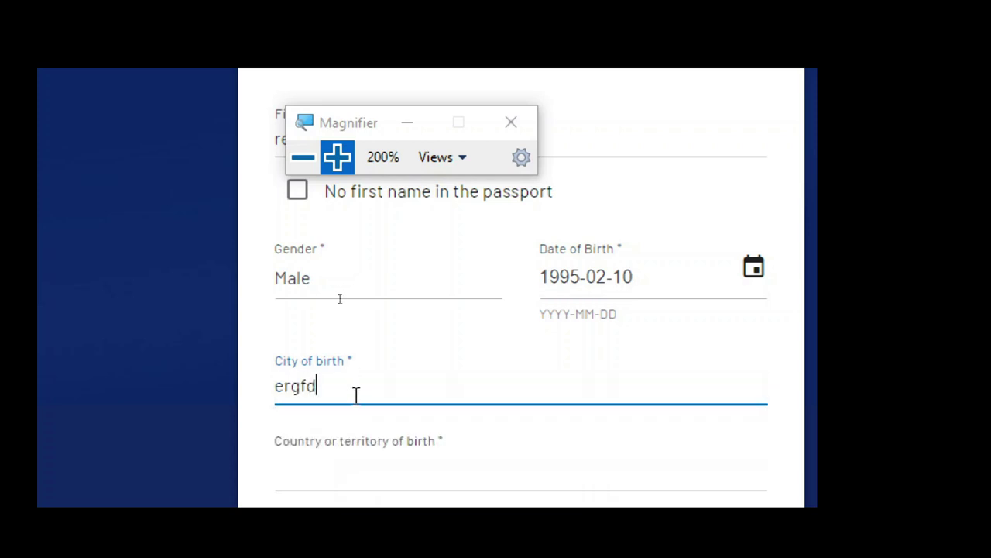
{"action": "left_click", "coordinate": [625, 362]}
{"action": "scroll", "coordinate": [622, 370], "scroll_direction": "down", "scroll_amount": 1}
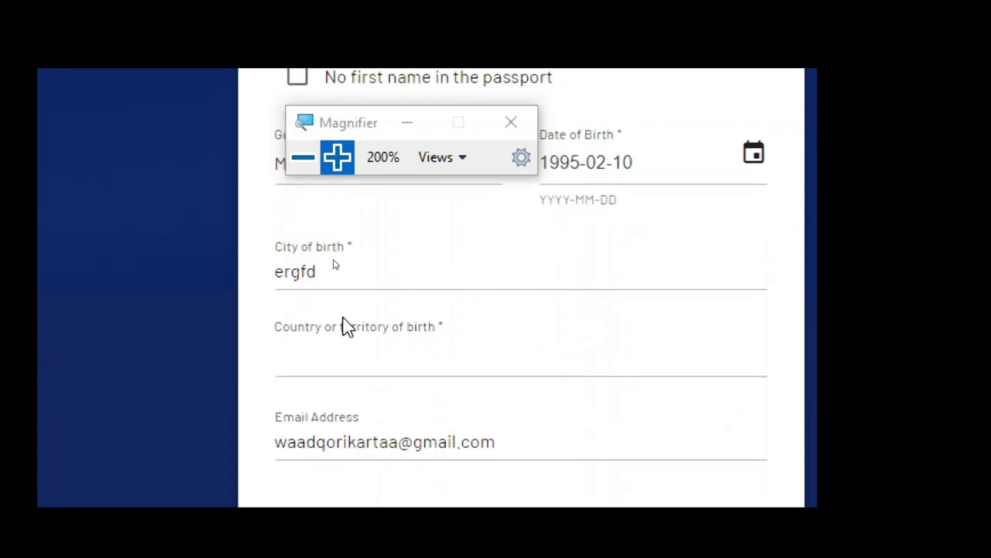
- Choose Somalie as country of birth and continue to the contact details
{"action": "left_click", "coordinate": [357, 369]}
{"action": "scroll", "coordinate": [343, 277], "scroll_direction": "down", "scroll_amount": 1}
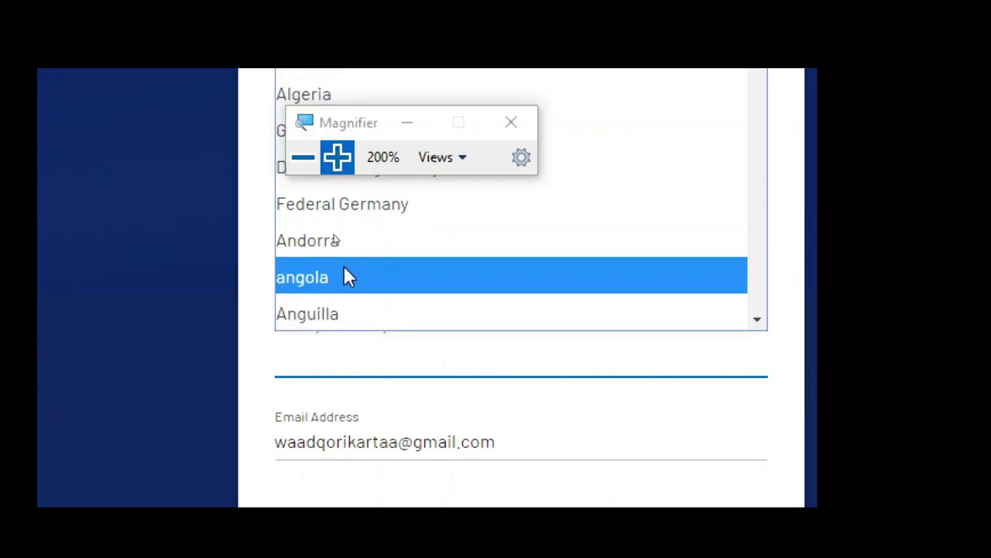
{"action": "type", "text": "som"}
{"action": "left_click", "coordinate": [341, 314]}
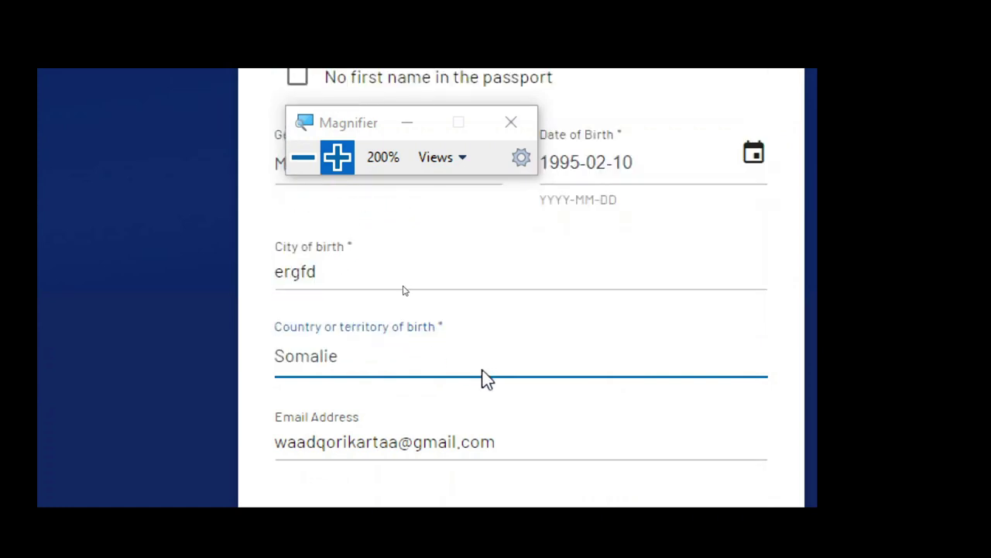
{"action": "scroll", "coordinate": [436, 381], "scroll_direction": "down", "scroll_amount": 1}
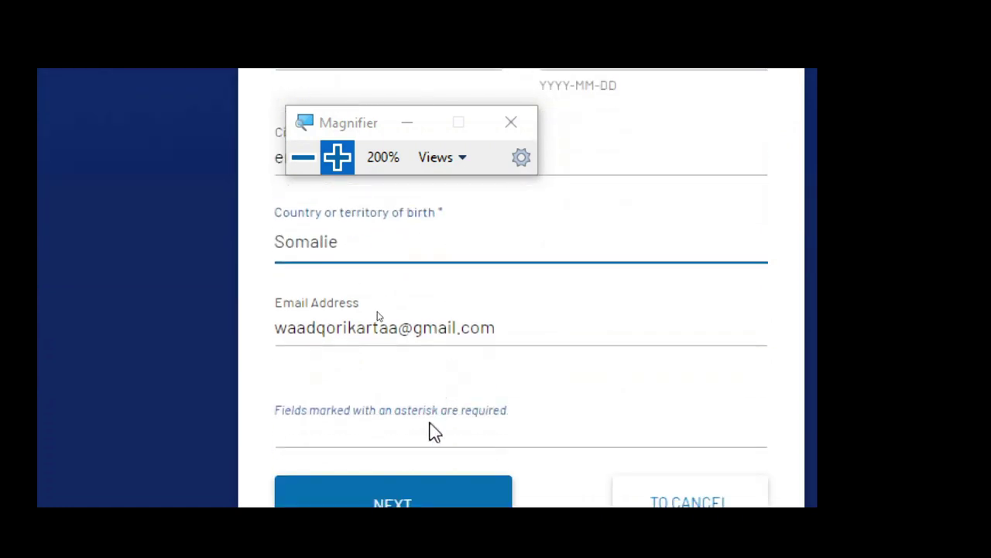
{"action": "scroll", "coordinate": [432, 424], "scroll_direction": "up", "scroll_amount": 3}
{"action": "scroll", "coordinate": [563, 355], "scroll_direction": "up", "scroll_amount": 5}
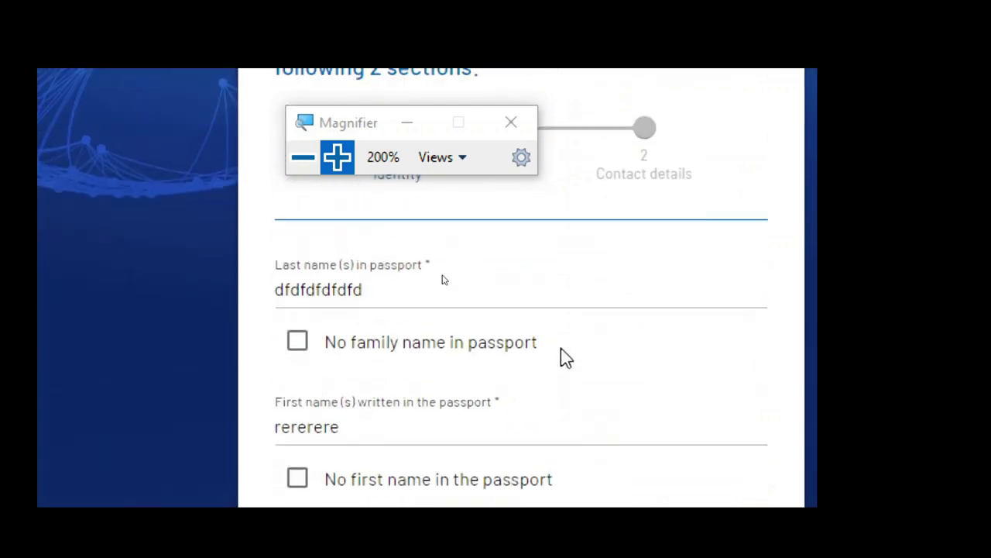
{"action": "scroll", "coordinate": [571, 382], "scroll_direction": "down", "scroll_amount": 10}
{"action": "left_click", "coordinate": [410, 499]}
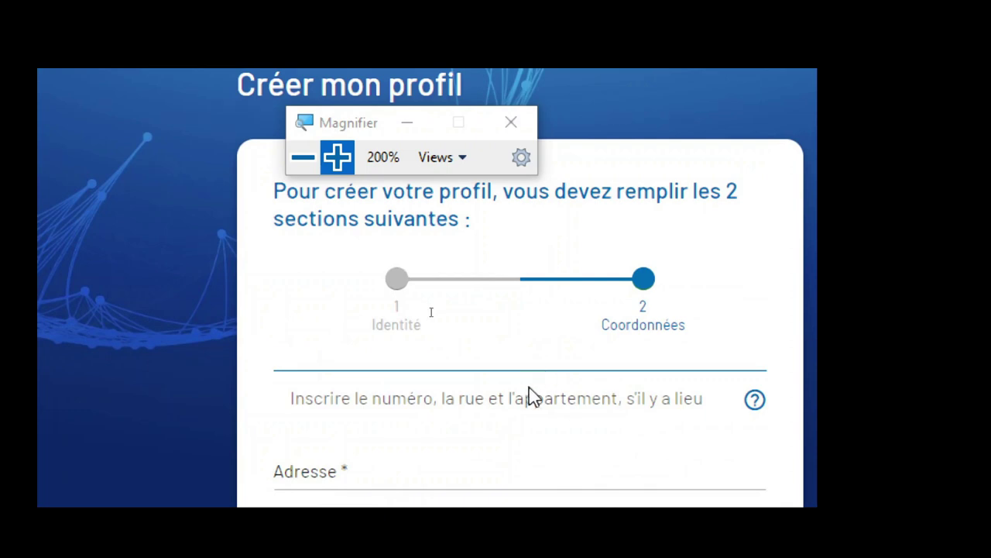
- Translate the Arrima contact information page into English
{"action": "scroll", "coordinate": [549, 400], "scroll_direction": "down", "scroll_amount": 4}
{"action": "scroll", "coordinate": [548, 401], "scroll_direction": "up", "scroll_amount": 1}
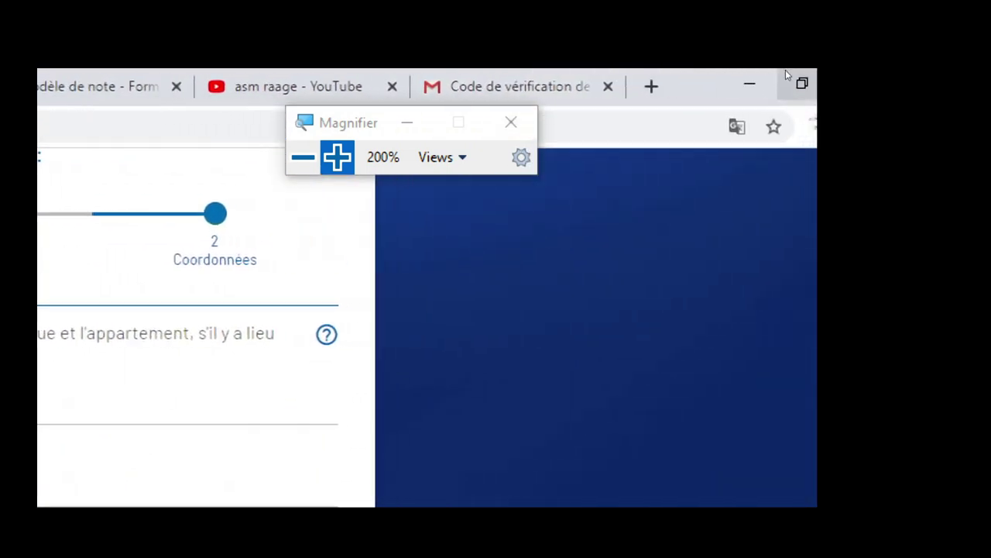
{"action": "left_click", "coordinate": [737, 127]}
{"action": "left_click", "coordinate": [608, 257]}
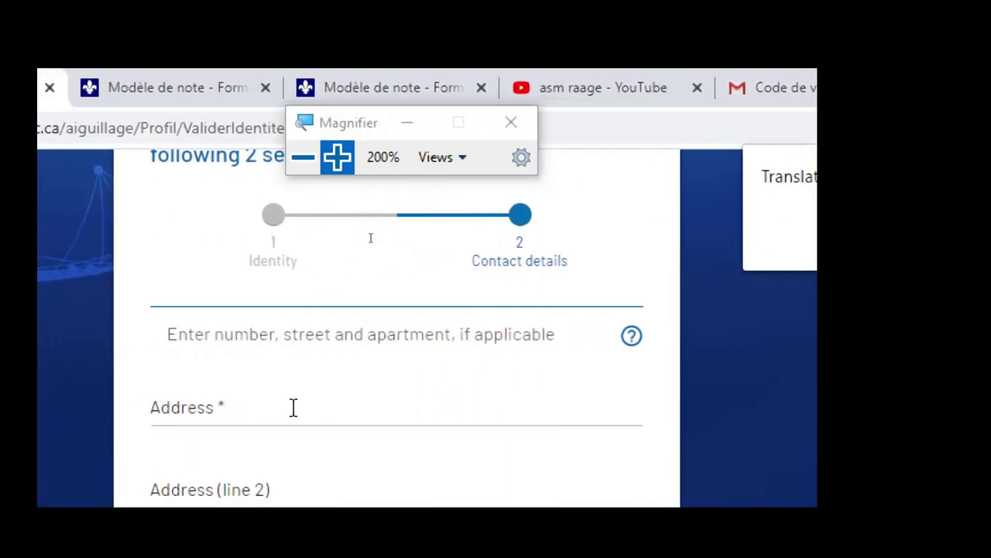
- Enter 'fgfgdfgf' and 'fdgfg' as the first two street address lines
{"action": "left_click", "coordinate": [301, 414]}
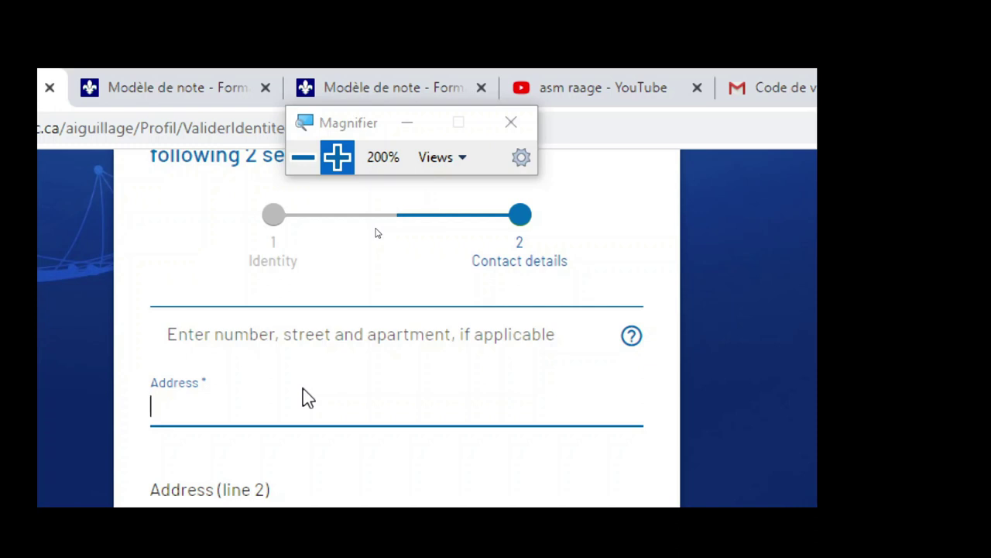
{"action": "type", "text": "fgfgdfgf"}
{"action": "scroll", "coordinate": [310, 387], "scroll_direction": "down", "scroll_amount": 2}
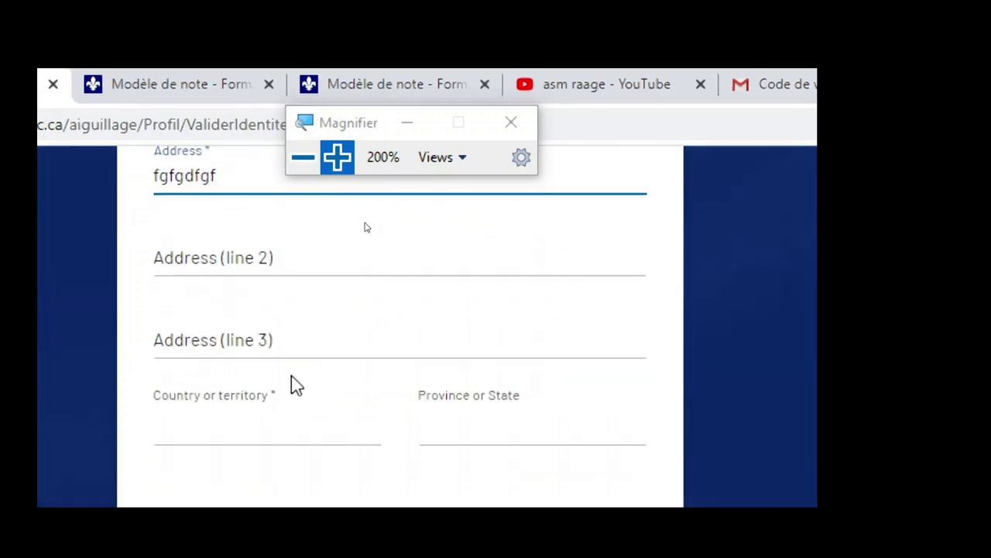
{"action": "left_click", "coordinate": [244, 257]}
{"action": "type", "text": "fdgfg"}
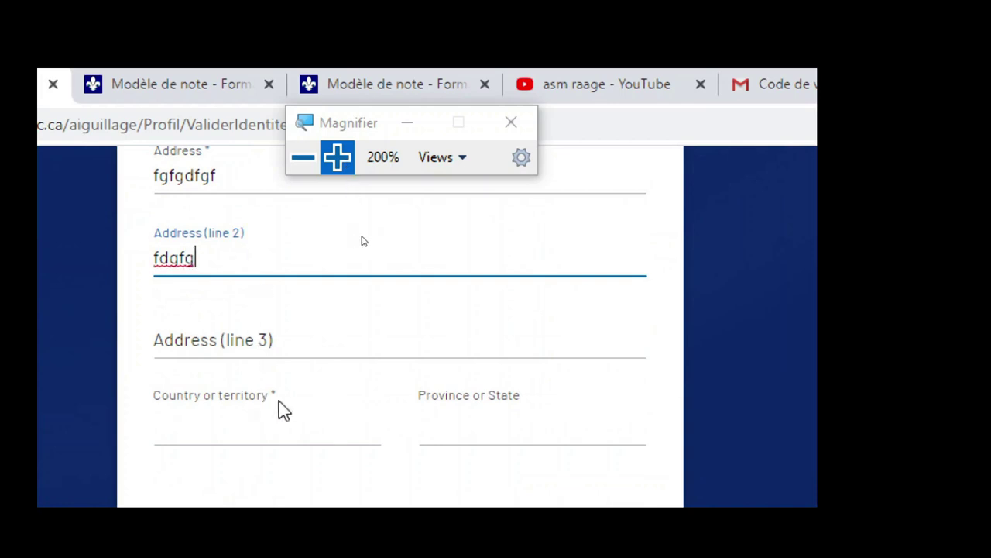
{"action": "scroll", "coordinate": [279, 401], "scroll_direction": "up", "scroll_amount": 2}
{"action": "scroll", "coordinate": [279, 402], "scroll_direction": "down", "scroll_amount": 2}
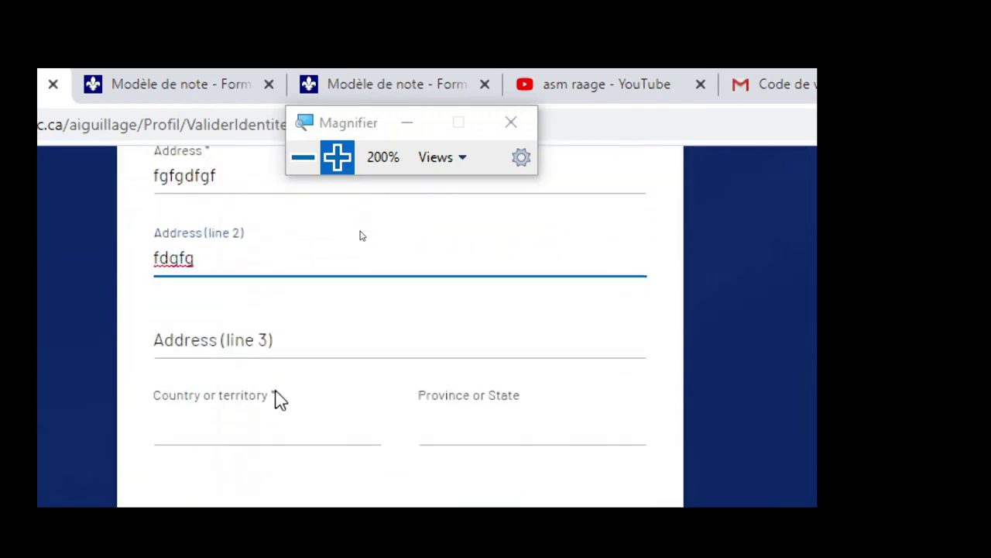
{"action": "left_click", "coordinate": [341, 164]}
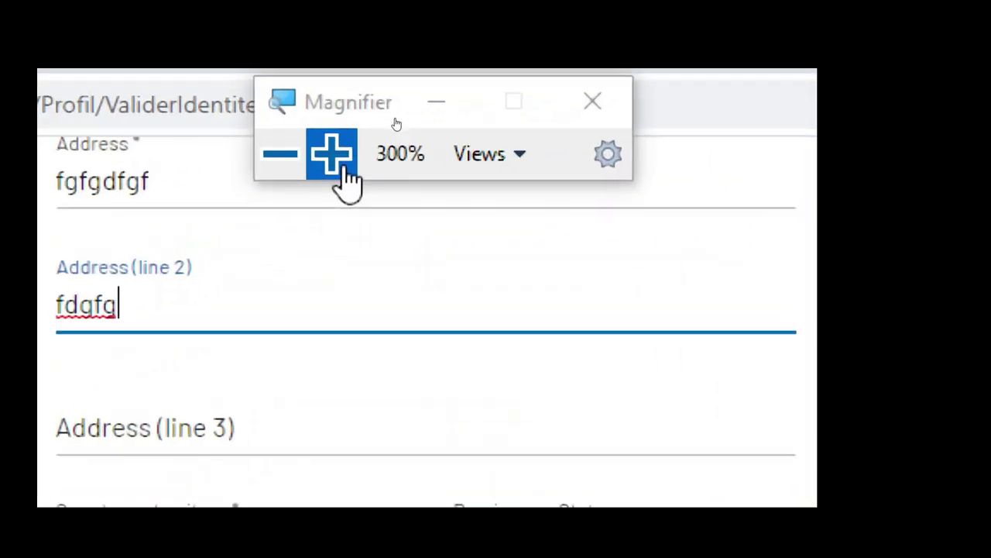
{"action": "scroll", "coordinate": [261, 456], "scroll_direction": "down", "scroll_amount": 1}
{"action": "scroll", "coordinate": [246, 345], "scroll_direction": "down", "scroll_amount": 3}
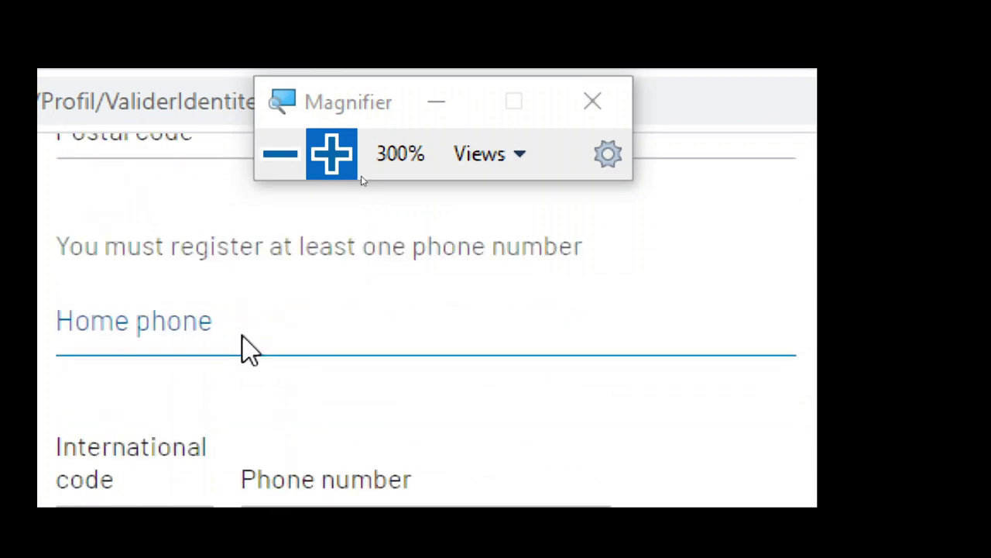
{"action": "scroll", "coordinate": [245, 325], "scroll_direction": "up", "scroll_amount": 3}
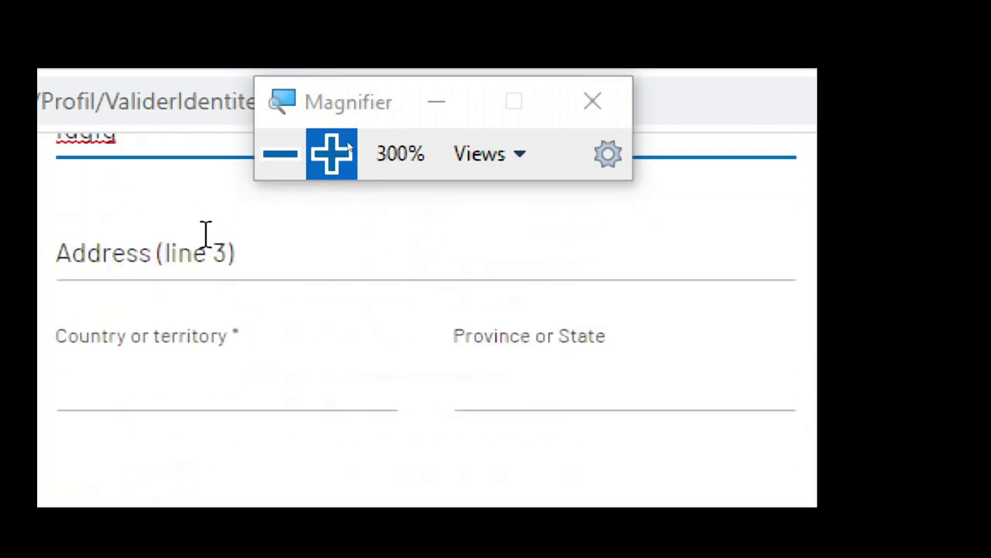
{"action": "left_click", "coordinate": [230, 256]}
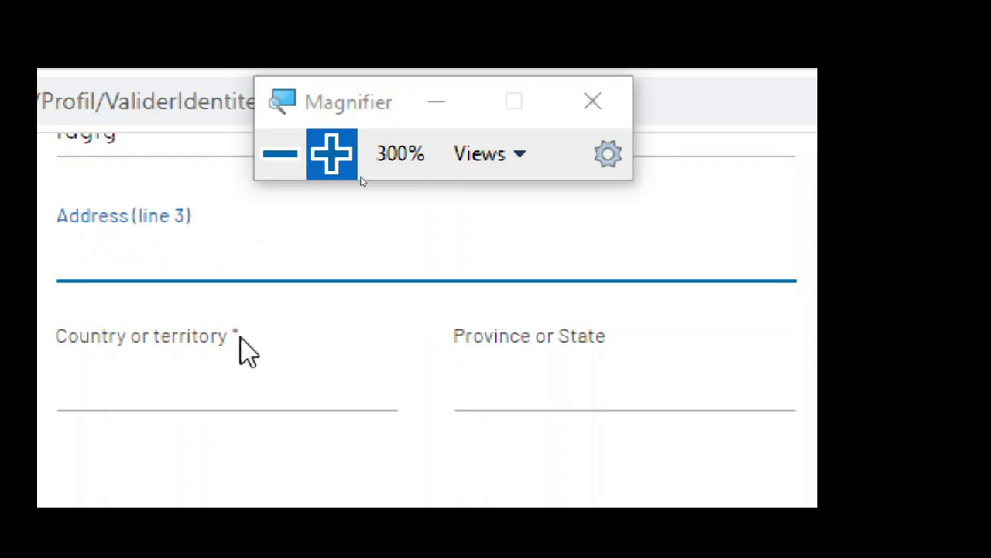
- Set the country of residence to Afghanistan and the city to 'efszdff'
{"action": "left_click", "coordinate": [194, 388]}
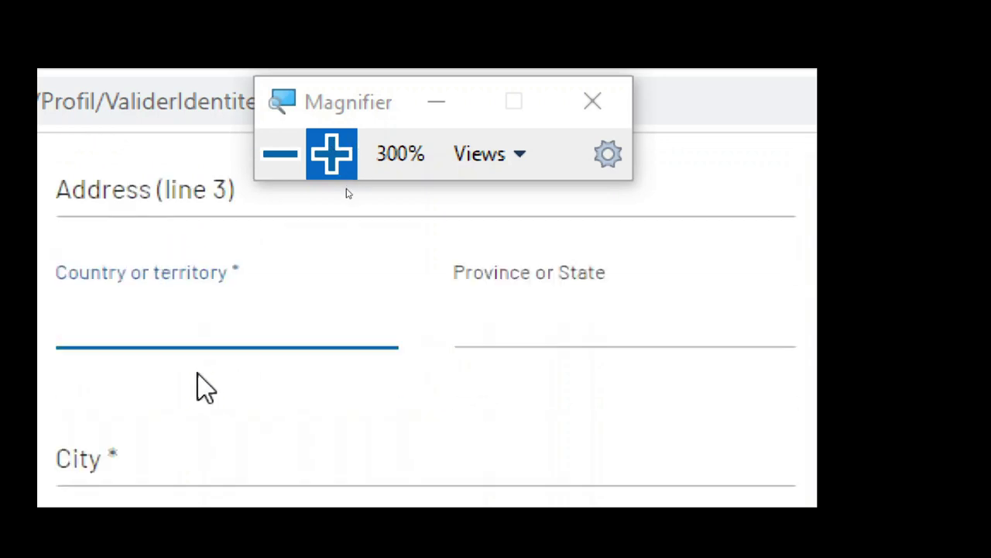
{"action": "scroll", "coordinate": [200, 387], "scroll_direction": "down", "scroll_amount": 1}
{"action": "left_click", "coordinate": [179, 233]}
{"action": "left_click", "coordinate": [160, 336]}
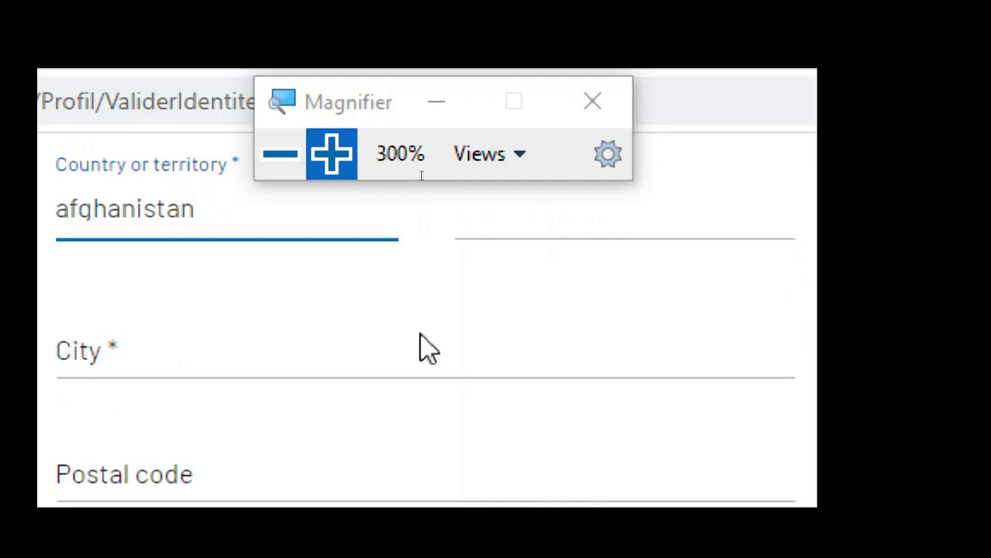
{"action": "left_click", "coordinate": [137, 354]}
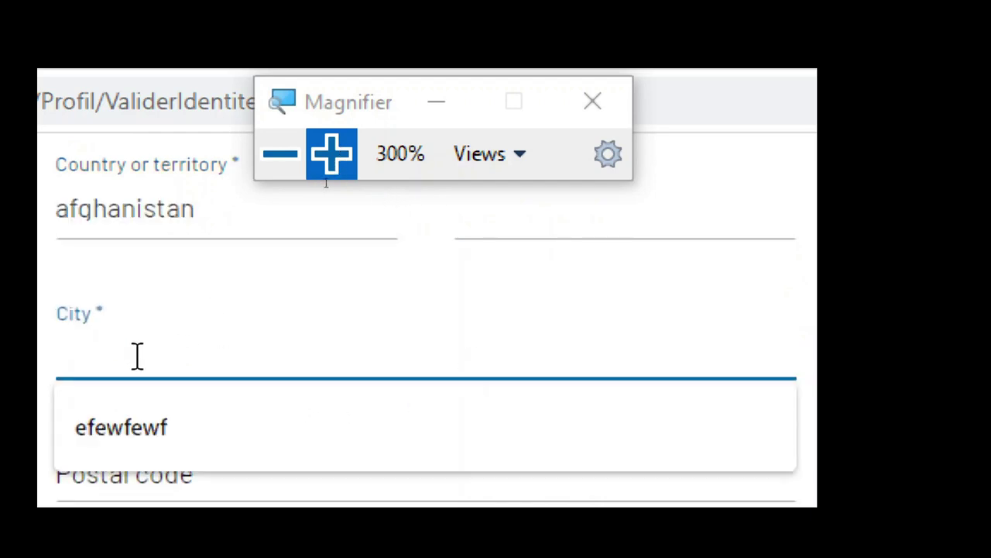
{"action": "type", "text": "efszdff"}
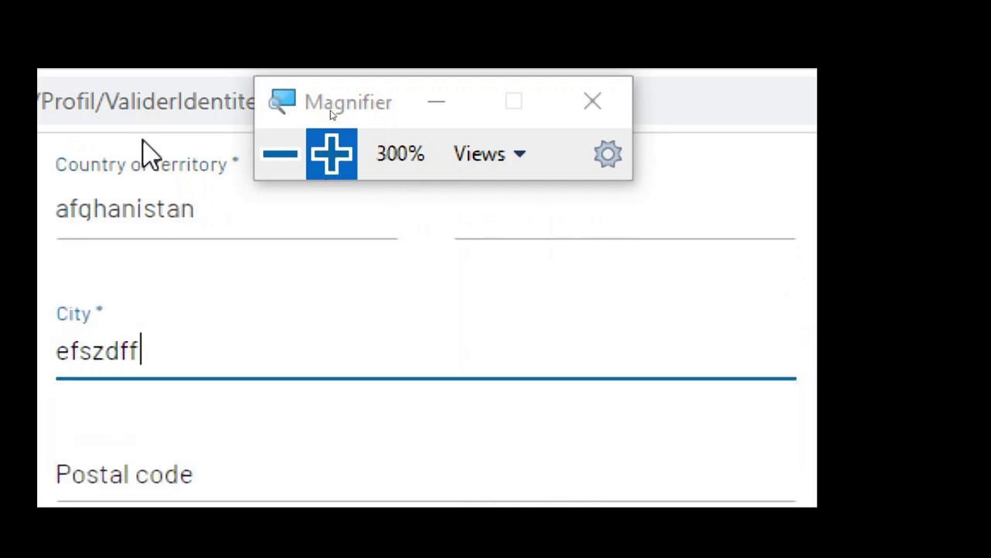
- Enter postal code 5353533, then delete it to leave the field empty
{"action": "left_click", "coordinate": [282, 153]}
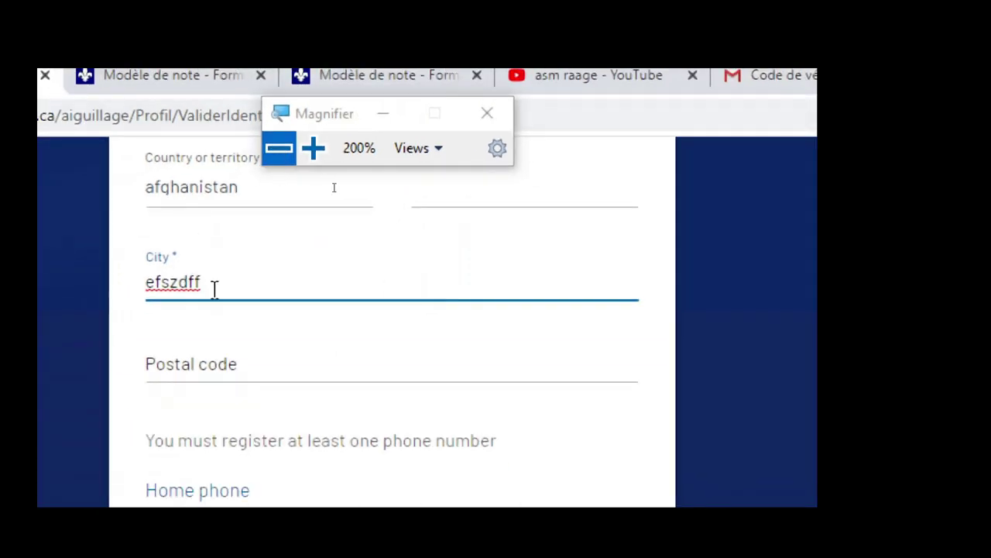
{"action": "scroll", "coordinate": [248, 443], "scroll_direction": "down", "scroll_amount": 1}
{"action": "left_click", "coordinate": [247, 242]}
{"action": "type", "text": "53"}
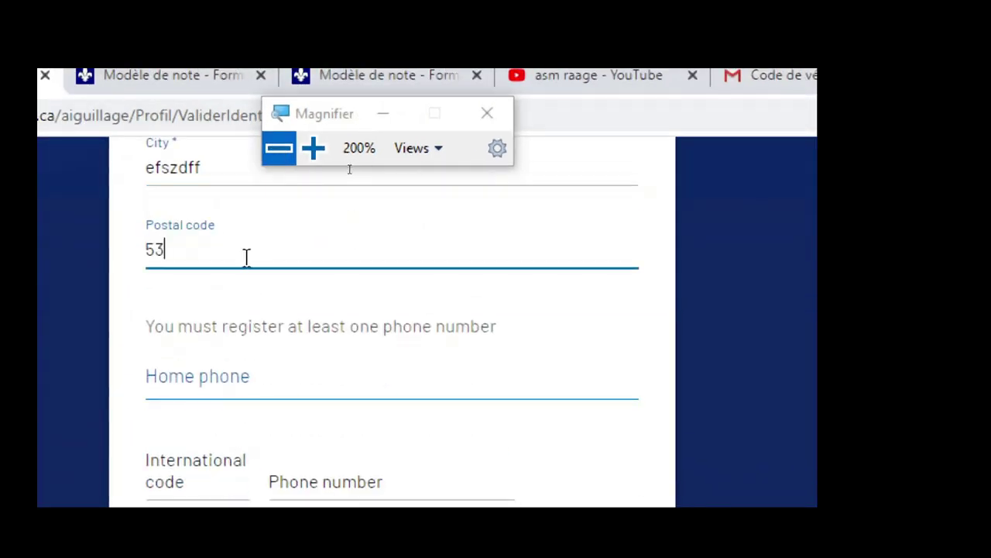
{"action": "type", "text": "53533"}
{"action": "left_click", "coordinate": [248, 379]}
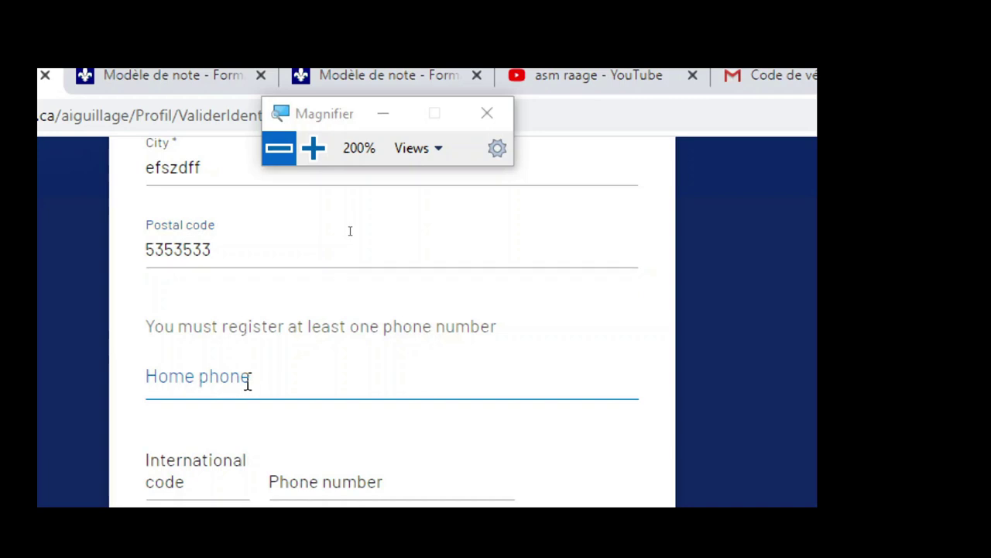
{"action": "left_click_drag", "start_coordinate": [233, 247], "coordinate": [129, 255]}
{"action": "key", "text": "BackSpace"}
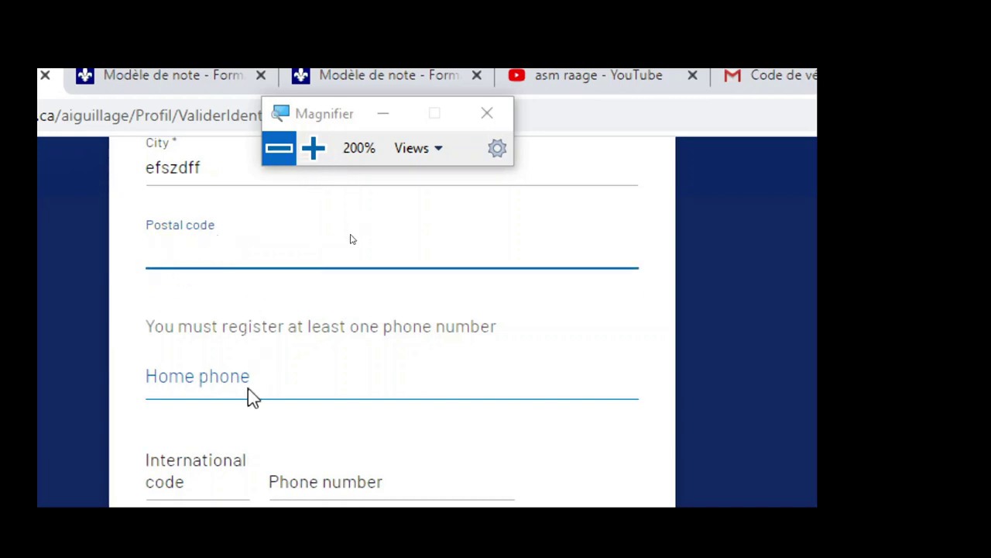
{"action": "left_click", "coordinate": [252, 383]}
- Enter cell phone code 5252 and number 363666666, then submit the form
{"action": "scroll", "coordinate": [224, 407], "scroll_direction": "down", "scroll_amount": 3}
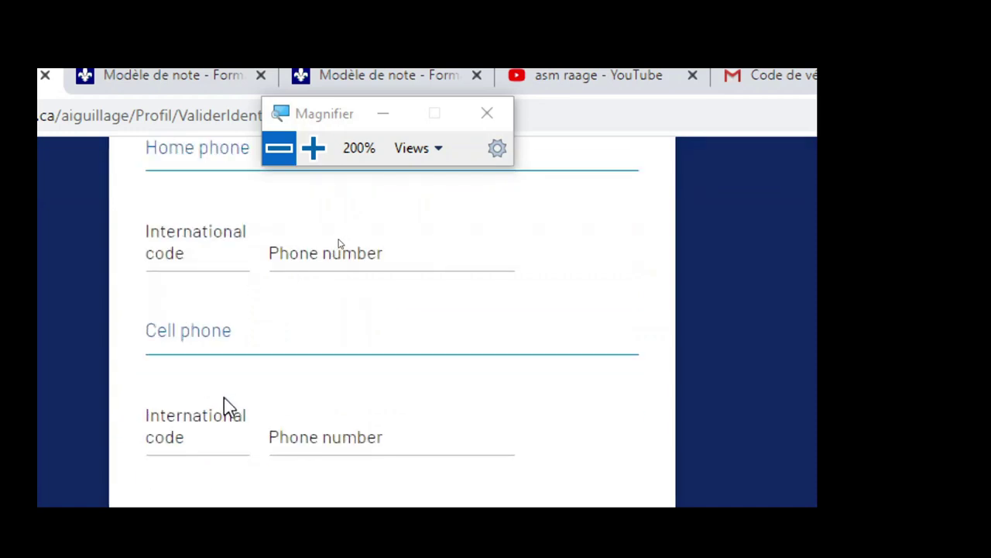
{"action": "left_click", "coordinate": [231, 447]}
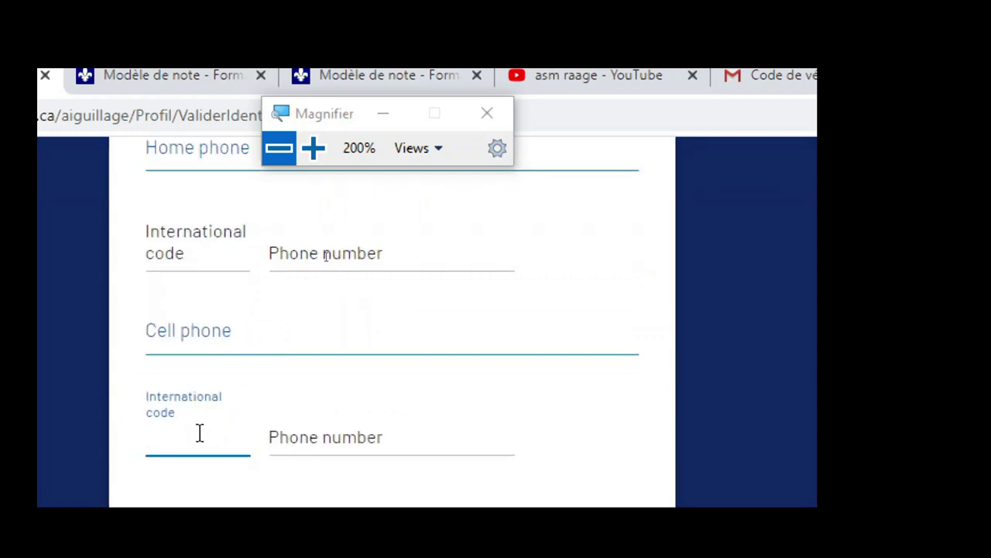
{"action": "type", "text": "5252"}
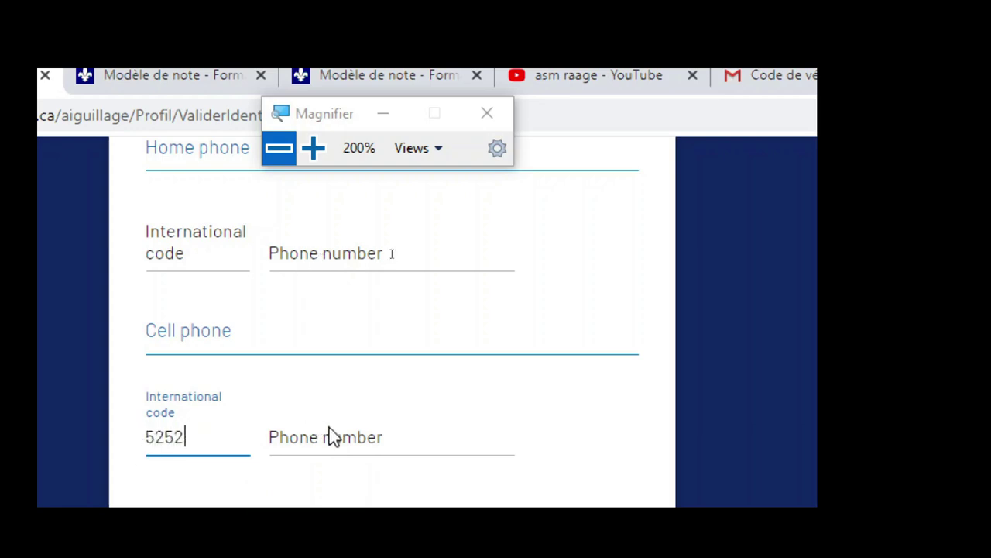
{"action": "left_click", "coordinate": [341, 442]}
{"action": "type", "text": "3636666"}
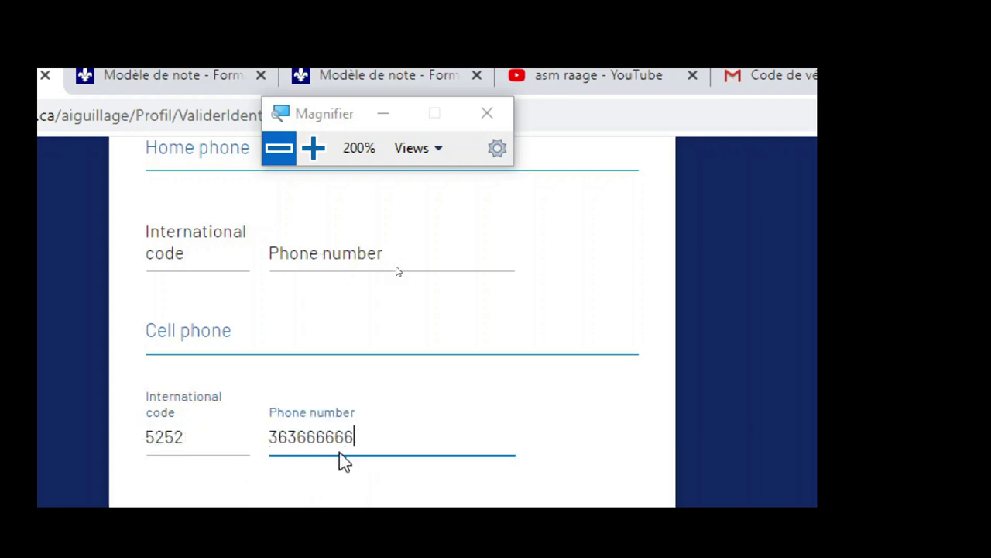
{"action": "type", "text": "66"}
{"action": "key", "text": "Return"}
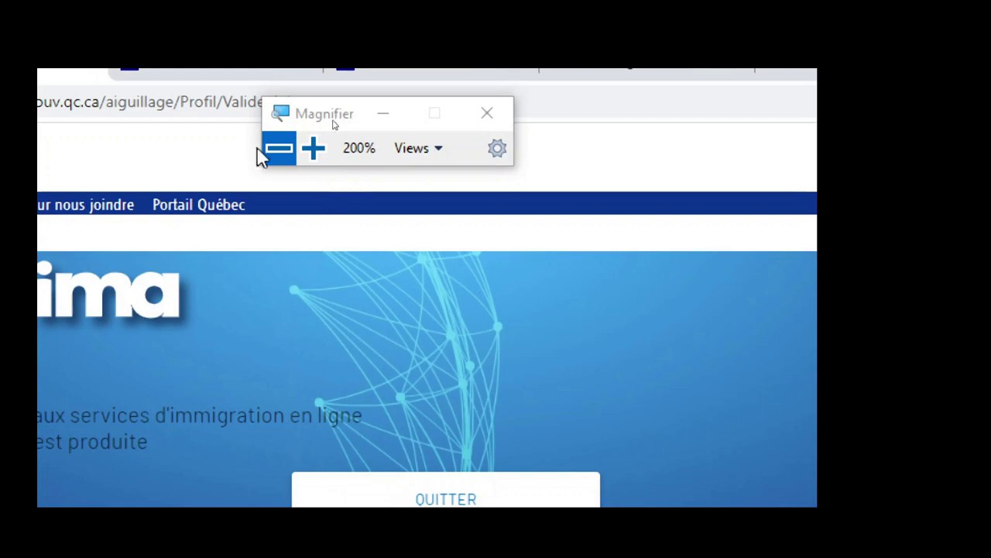
- Reset magnification to 100%, translate the error page into English, and leave it
{"action": "left_click", "coordinate": [278, 155]}
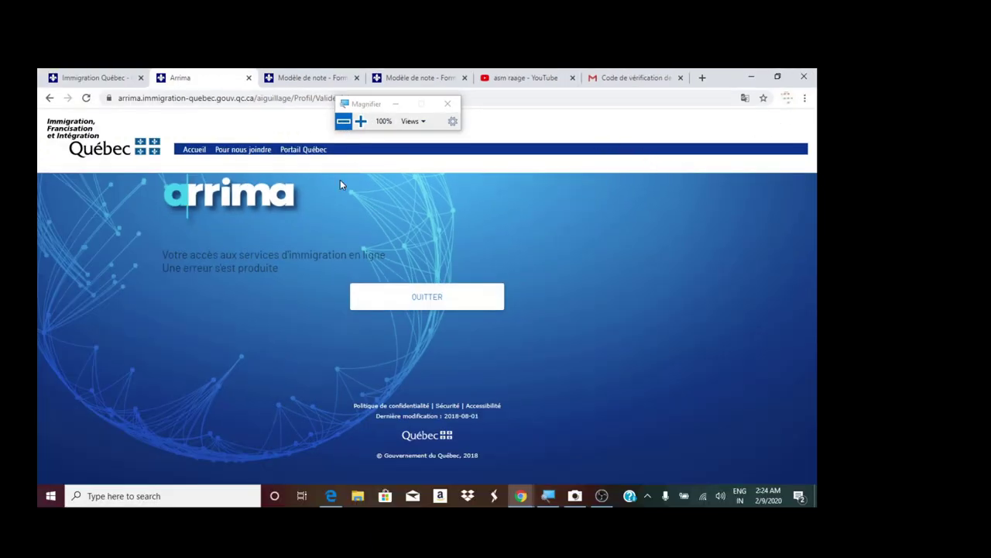
{"action": "left_click", "coordinate": [745, 97]}
{"action": "left_click", "coordinate": [687, 167]}
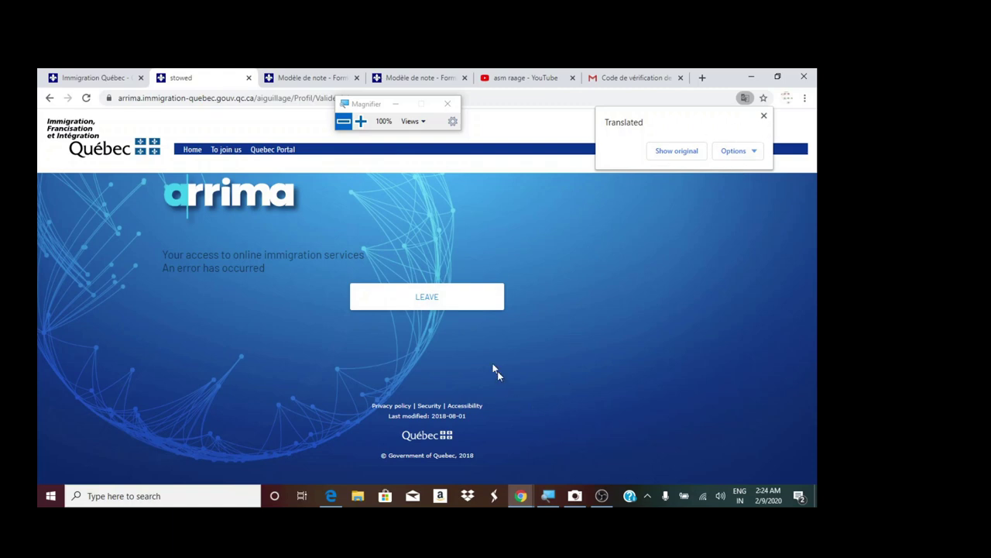
{"action": "left_click", "coordinate": [453, 307]}
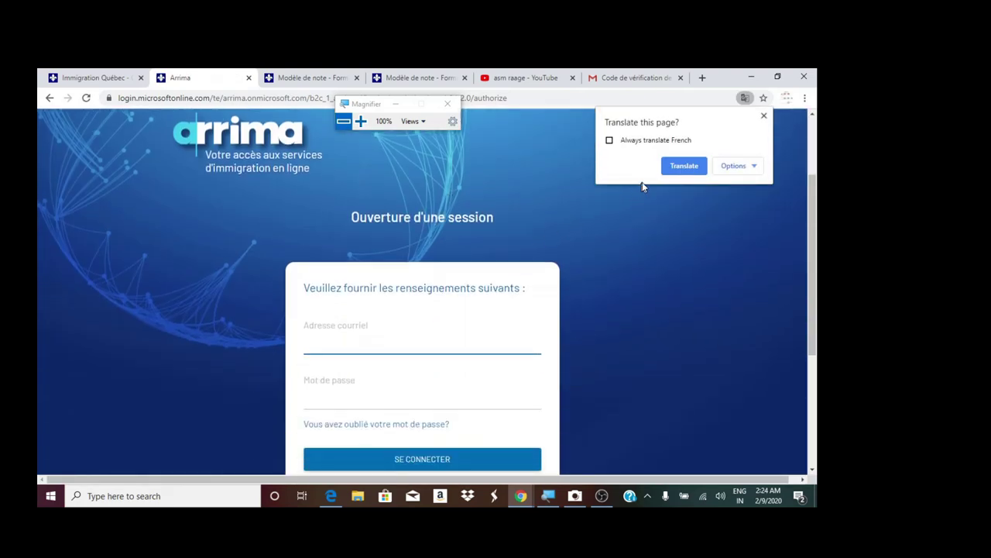
- Translate the sign-in page, then log in with the account's e-mail and password
{"action": "left_click", "coordinate": [675, 167]}
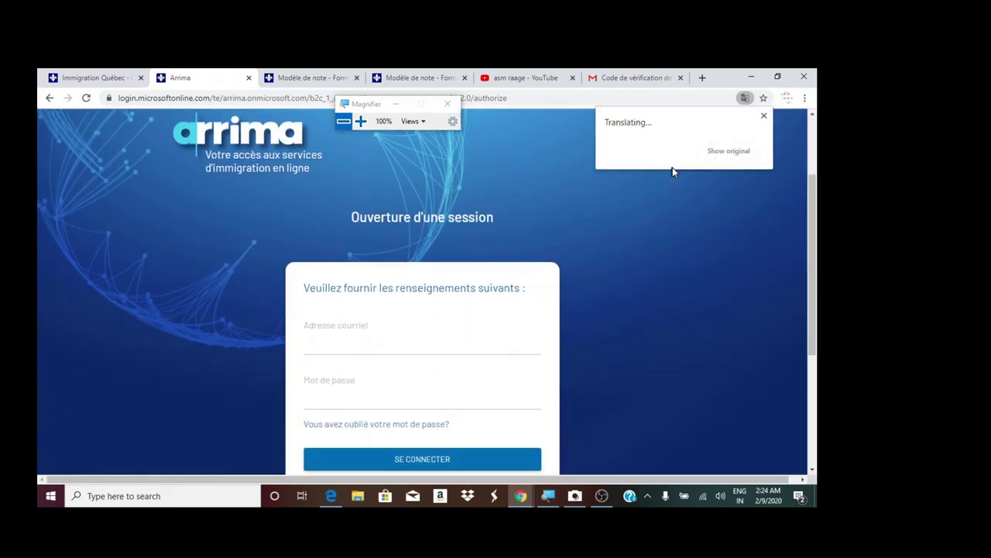
{"action": "left_click", "coordinate": [398, 341]}
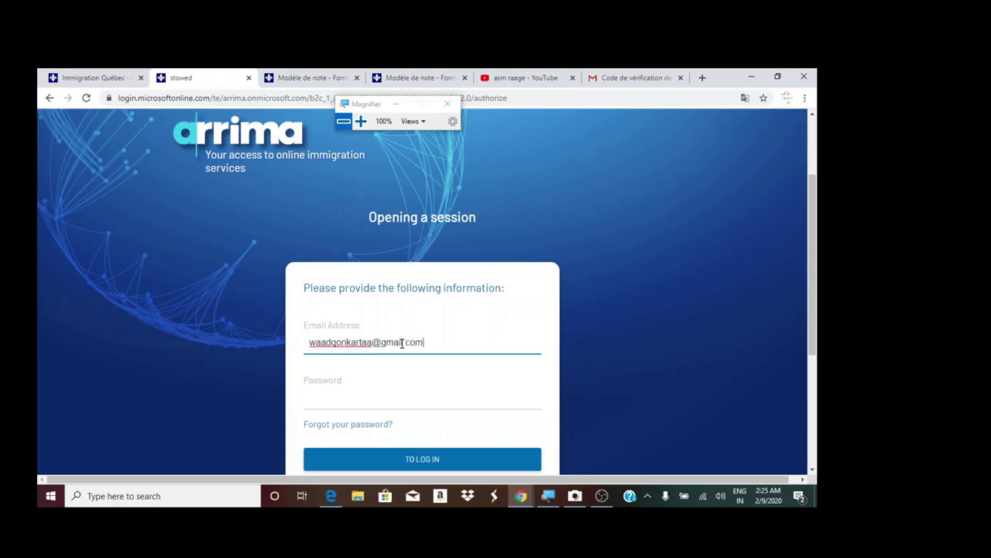
{"action": "left_click", "coordinate": [384, 389]}
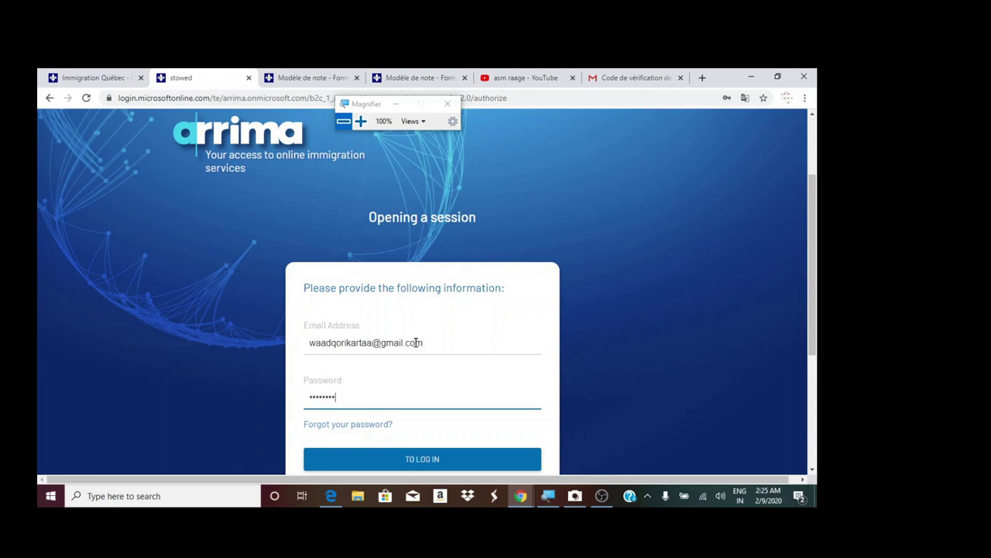
{"action": "key", "text": "Return"}
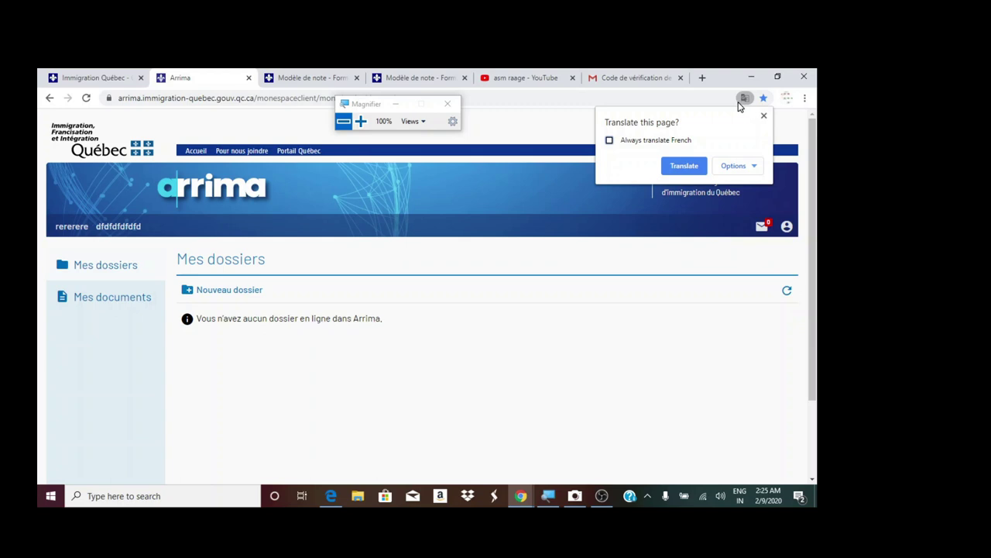
- Translate the My folders page to English and open the Create a folder dialog
{"action": "left_click", "coordinate": [685, 166]}
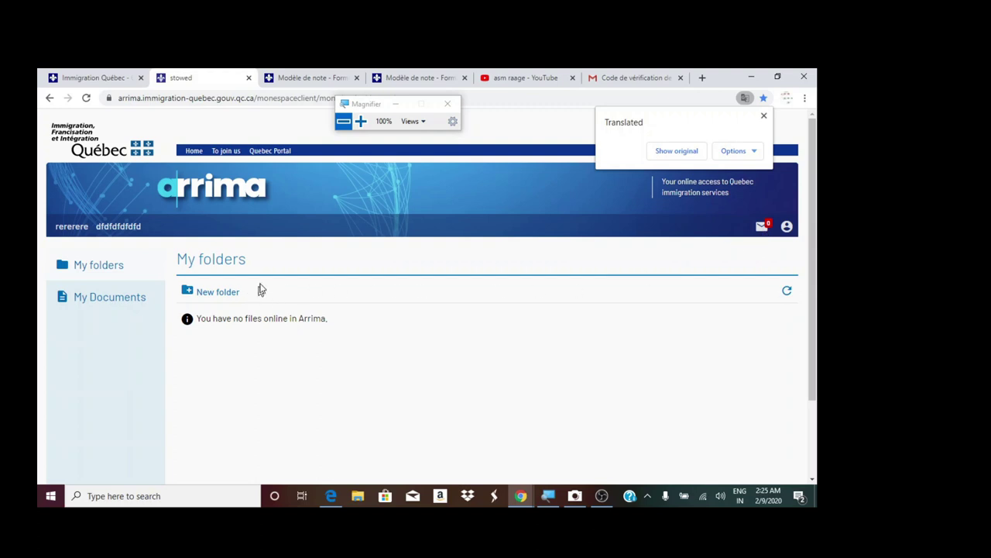
{"action": "left_click", "coordinate": [762, 117]}
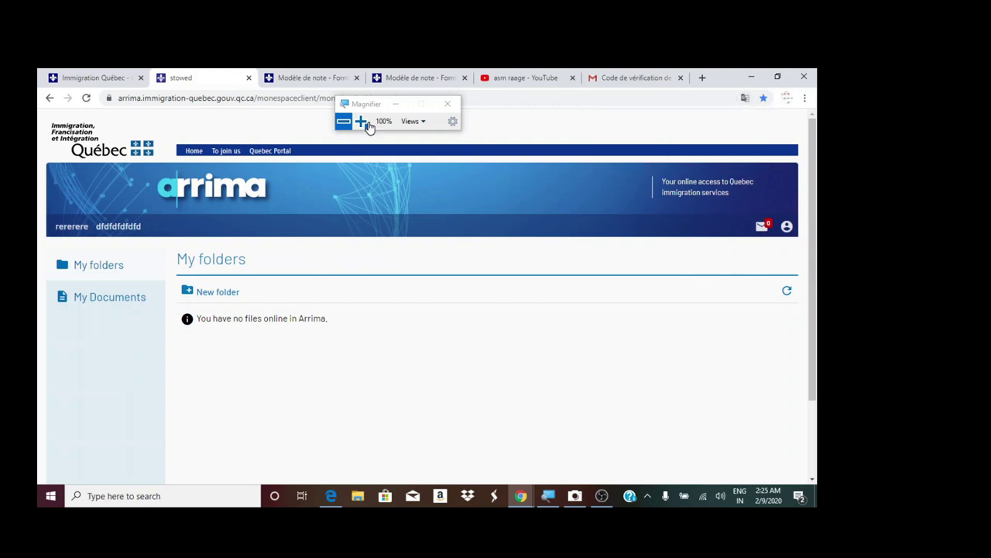
{"action": "left_click", "coordinate": [361, 122]}
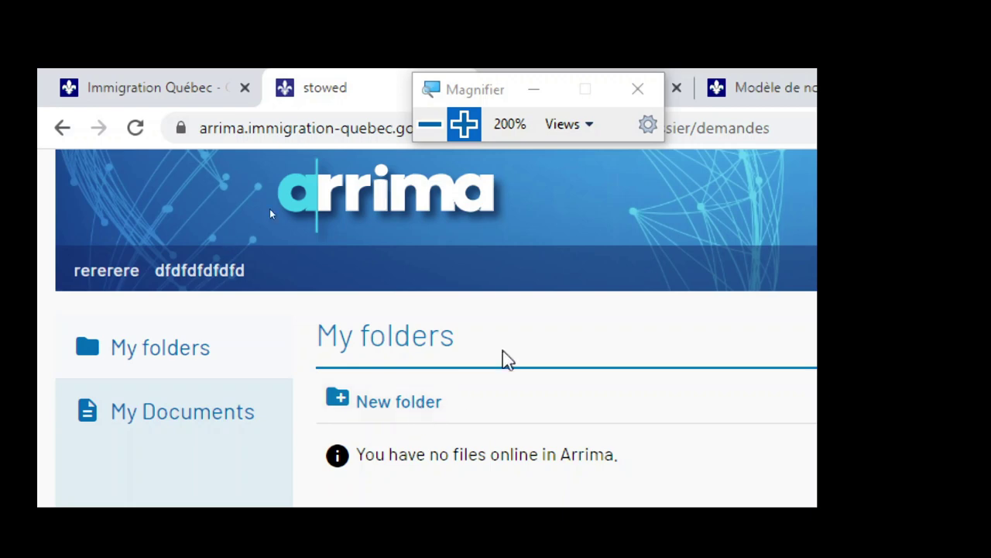
{"action": "left_click", "coordinate": [430, 124]}
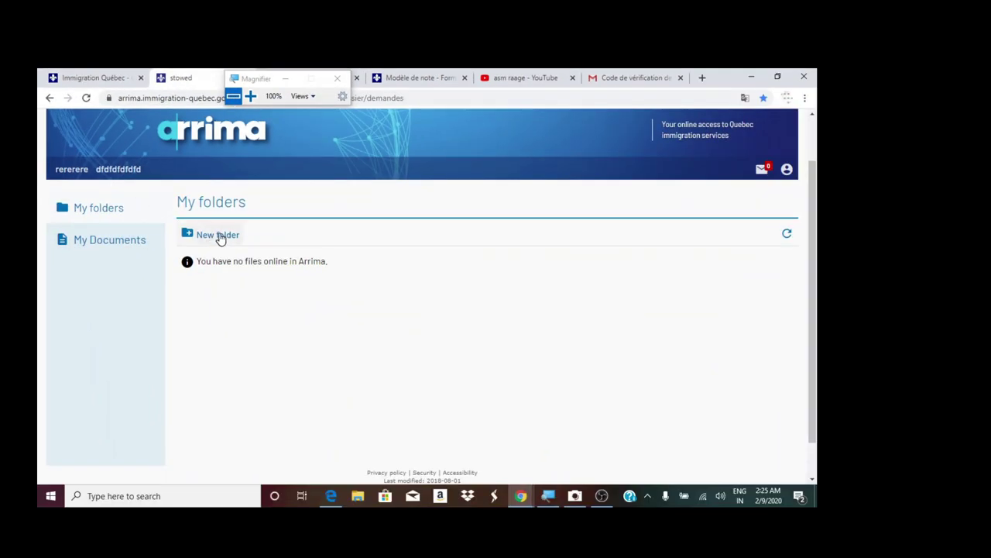
{"action": "left_click", "coordinate": [250, 96]}
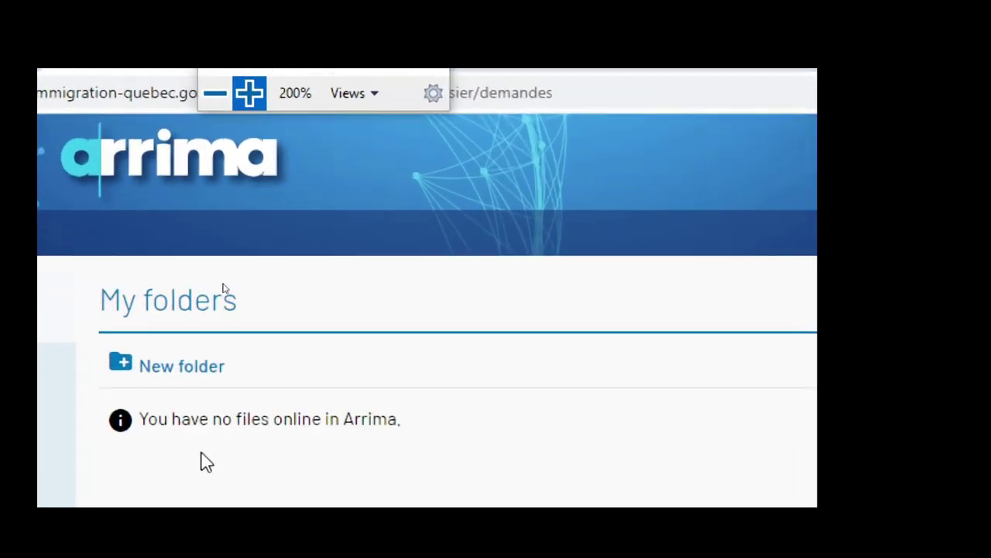
{"action": "left_click", "coordinate": [190, 370]}
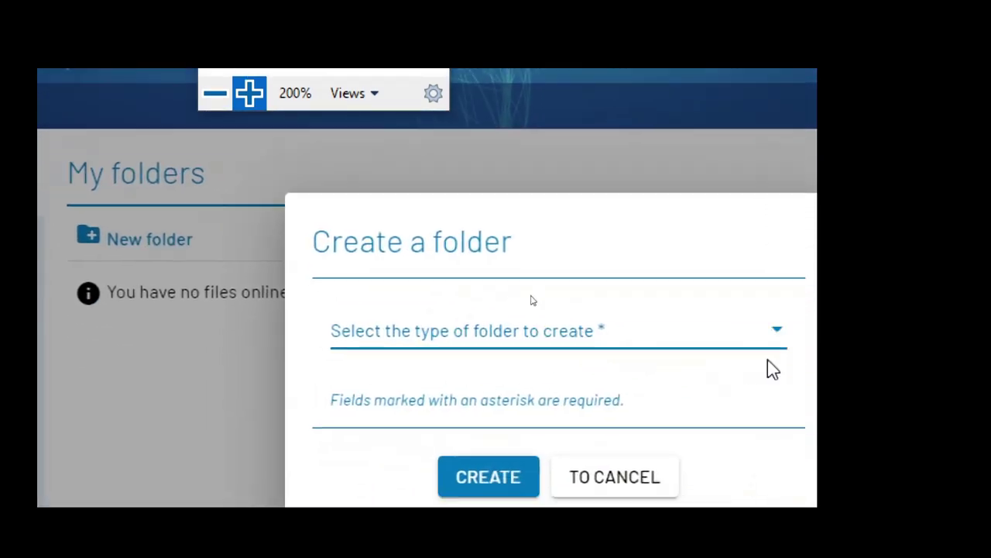
- Create a folder of type Declaration of interest, then reset magnification to 100%
{"action": "left_click", "coordinate": [372, 329]}
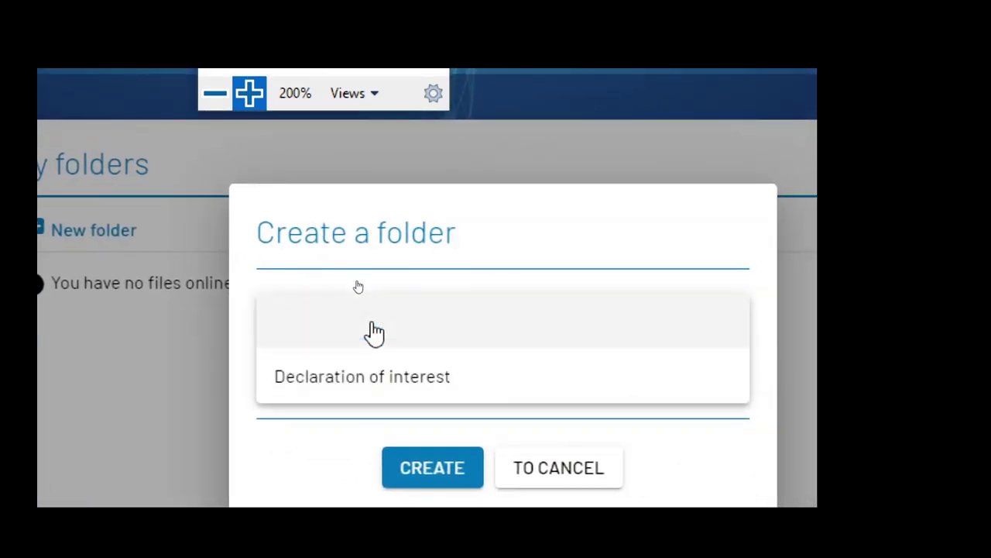
{"action": "left_click", "coordinate": [82, 427]}
{"action": "left_click", "coordinate": [540, 474]}
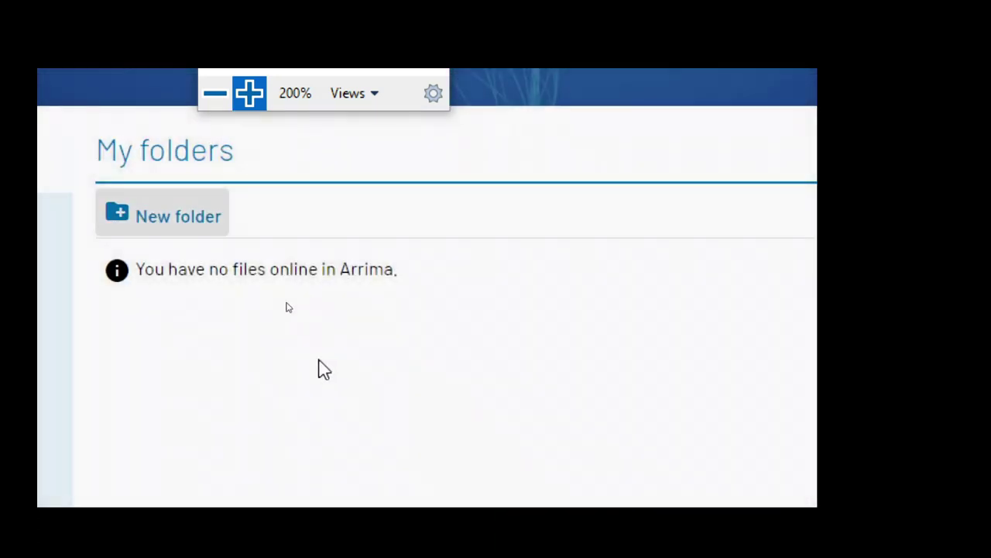
{"action": "left_click", "coordinate": [194, 219]}
{"action": "left_click", "coordinate": [507, 306]}
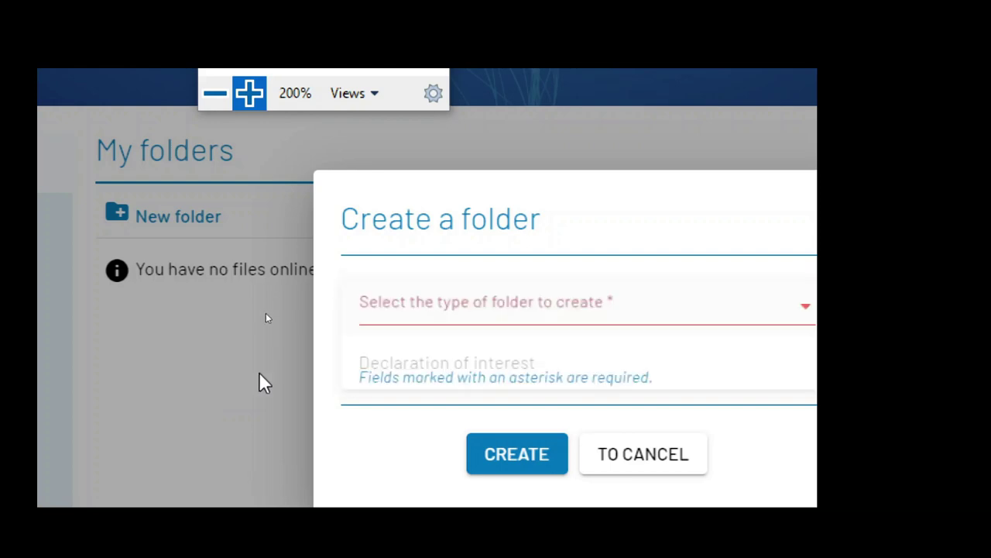
{"action": "left_click", "coordinate": [214, 392]}
{"action": "left_click", "coordinate": [596, 443]}
{"action": "left_click", "coordinate": [109, 206]}
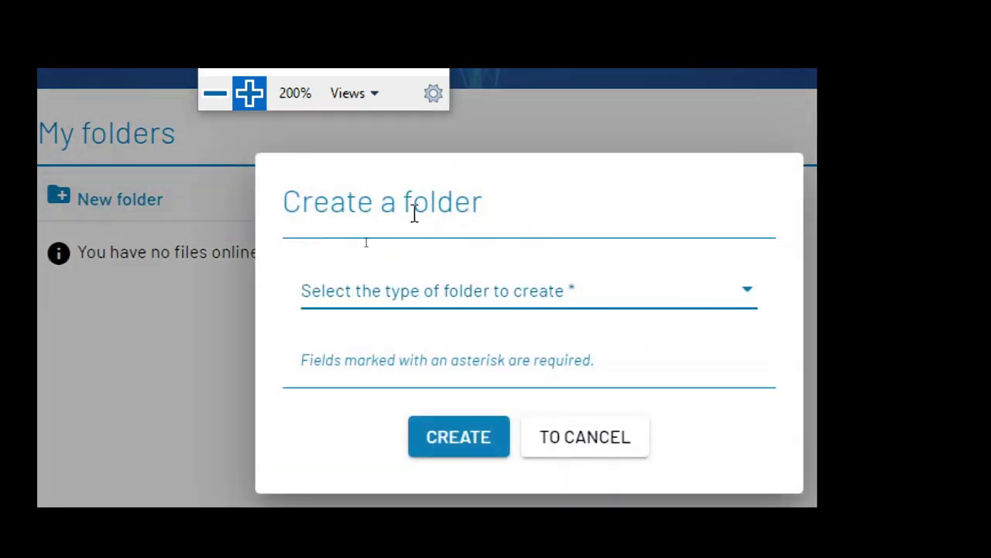
{"action": "left_click", "coordinate": [463, 300]}
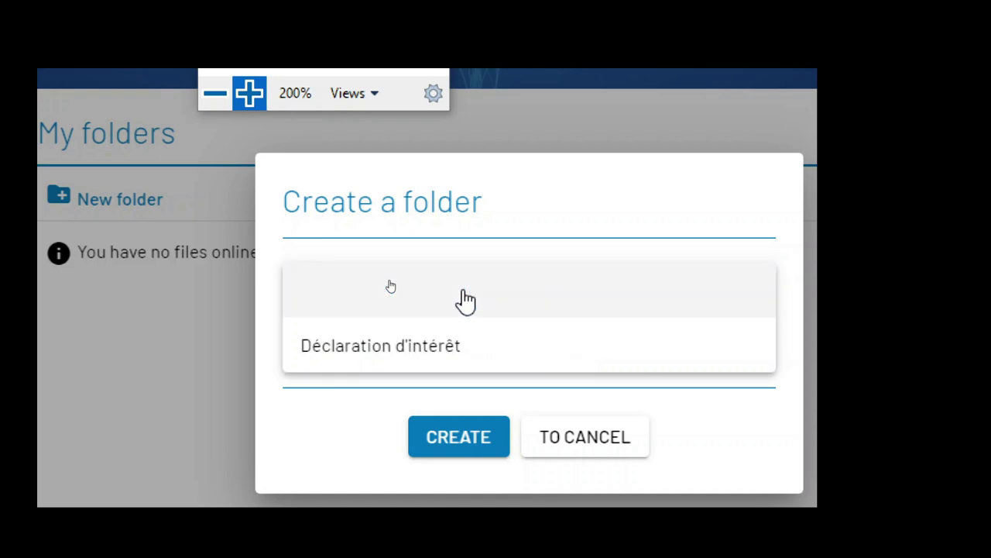
{"action": "left_click", "coordinate": [362, 349]}
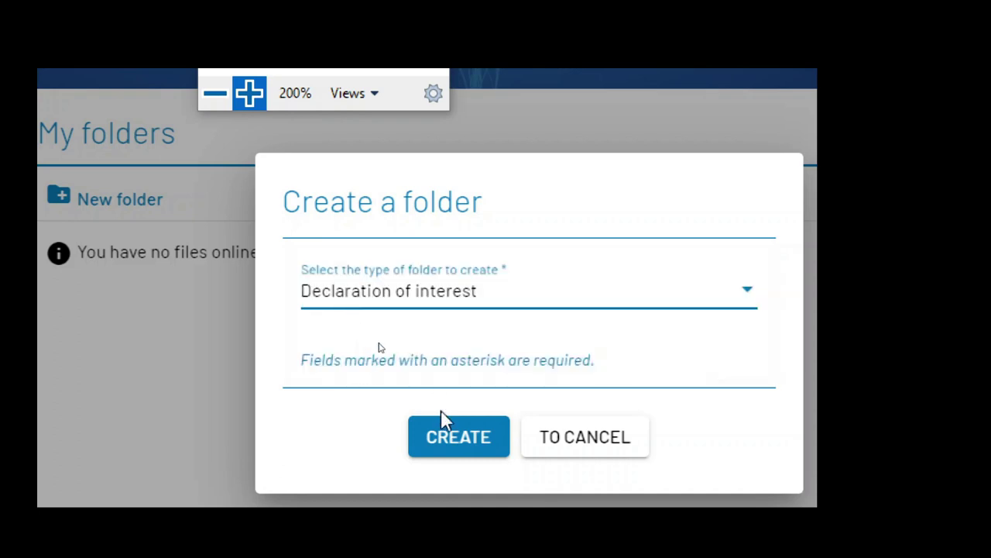
{"action": "left_click", "coordinate": [457, 438]}
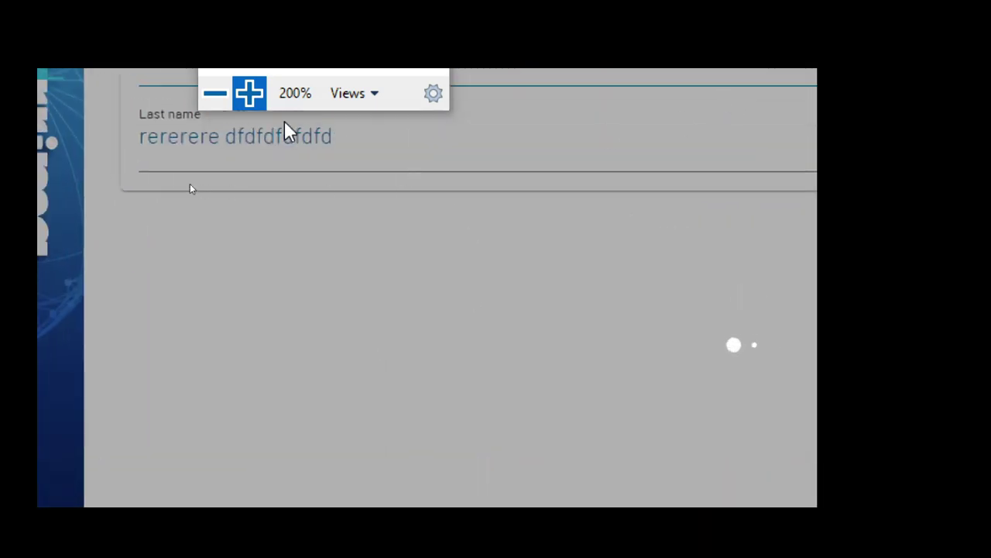
{"action": "left_click", "coordinate": [216, 93]}
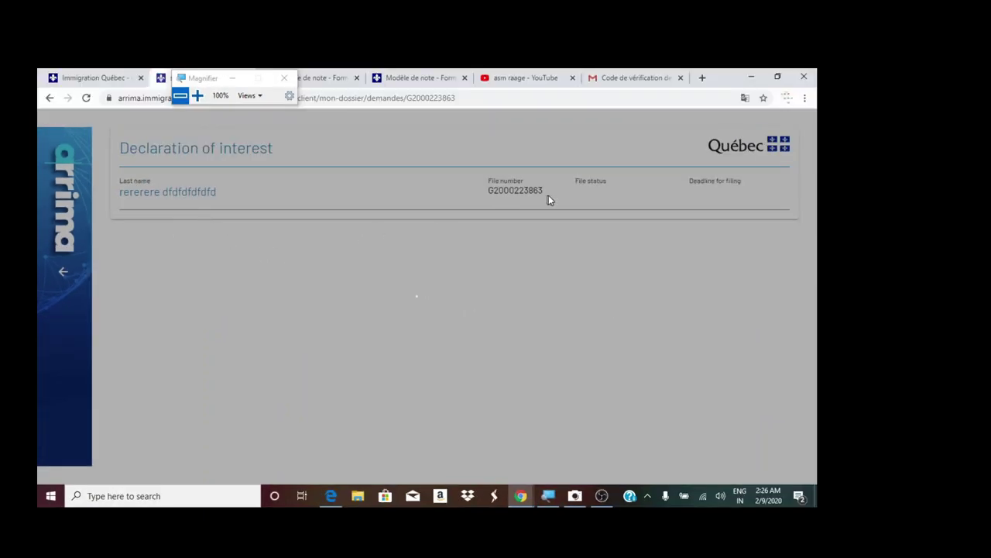
- Review the new file's number, 2020-05-09 filing deadline, last name and section checklist
{"action": "left_click_drag", "start_coordinate": [542, 191], "coordinate": [482, 192]}
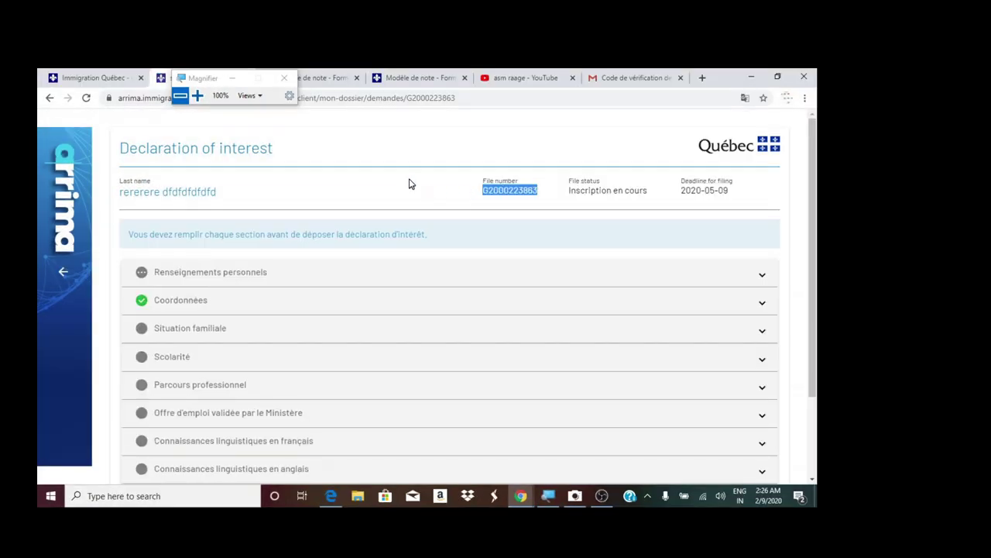
{"action": "scroll", "coordinate": [232, 283], "scroll_direction": "down", "scroll_amount": 3}
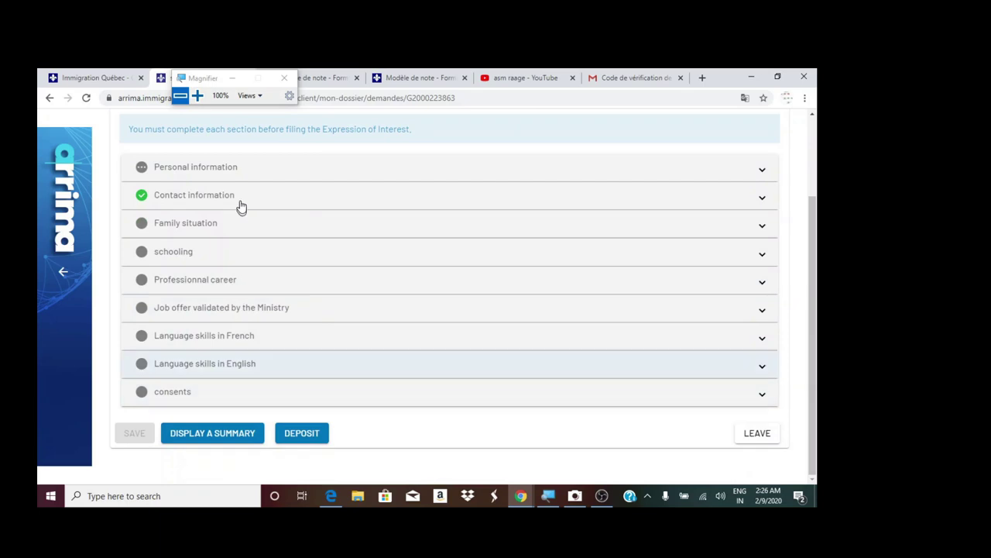
{"action": "scroll", "coordinate": [325, 310], "scroll_direction": "up", "scroll_amount": 3}
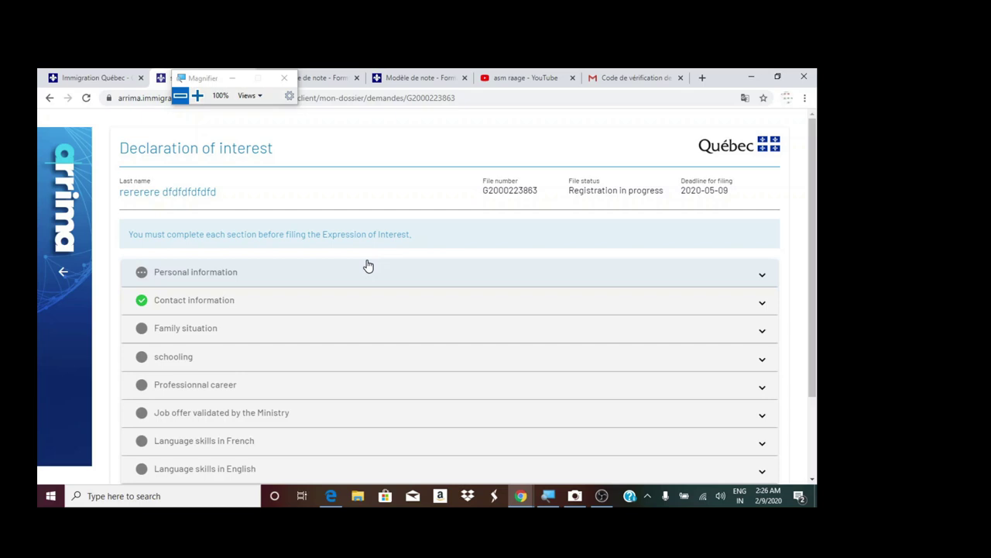
{"action": "left_click_drag", "start_coordinate": [755, 207], "coordinate": [714, 184]}
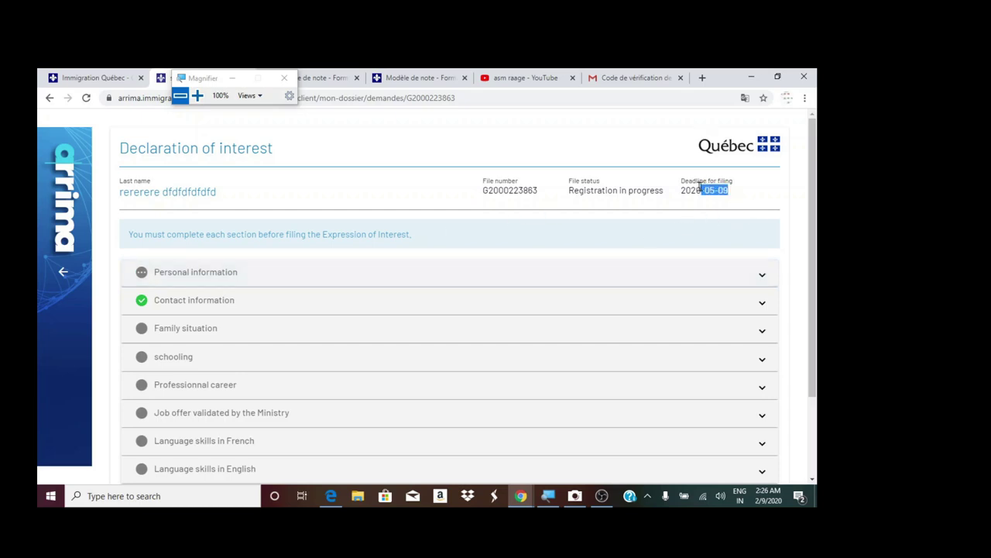
{"action": "left_click", "coordinate": [727, 195]}
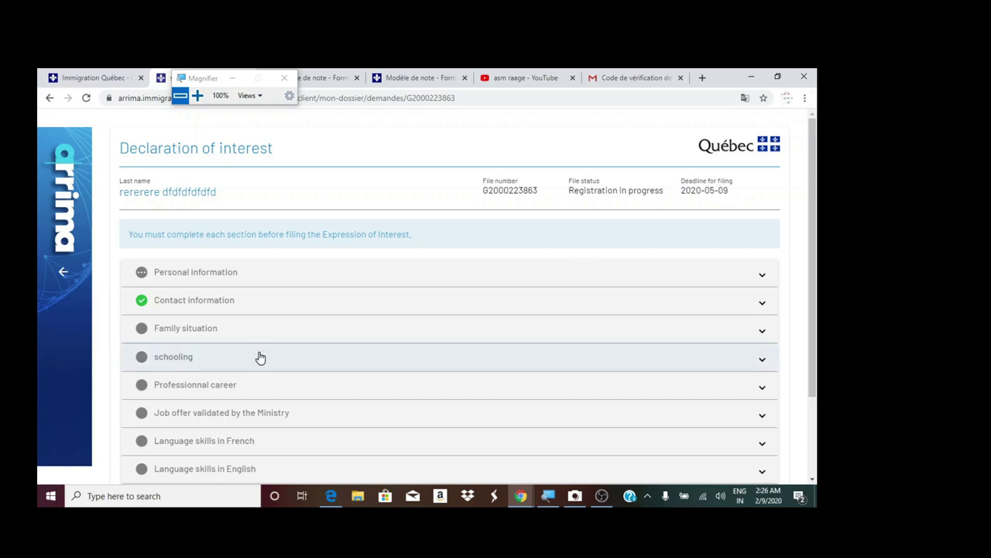
{"action": "left_click_drag", "start_coordinate": [121, 192], "coordinate": [241, 225]}
{"action": "left_click", "coordinate": [225, 199]}
{"action": "left_click", "coordinate": [241, 225]}
{"action": "scroll", "coordinate": [213, 281], "scroll_direction": "down", "scroll_amount": 2}
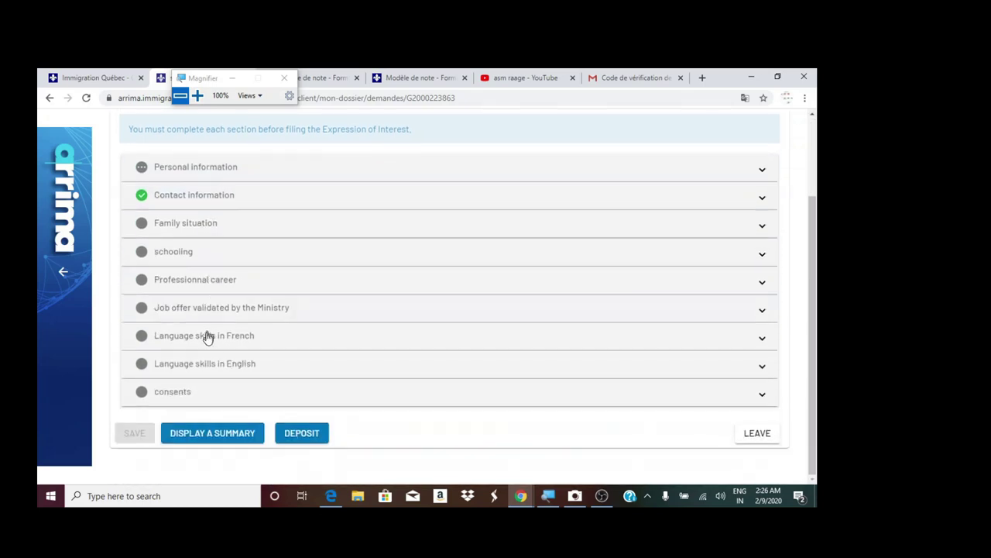